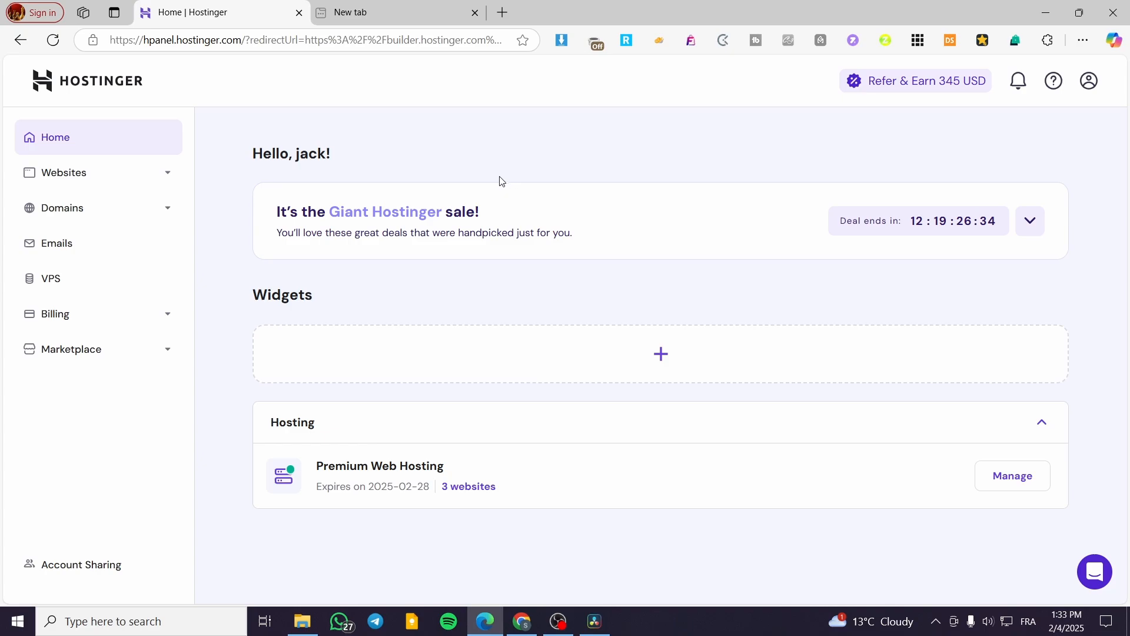
Step: Open the websites list and bring the Premium Web Hosting sites into view
left_click(75, 176)
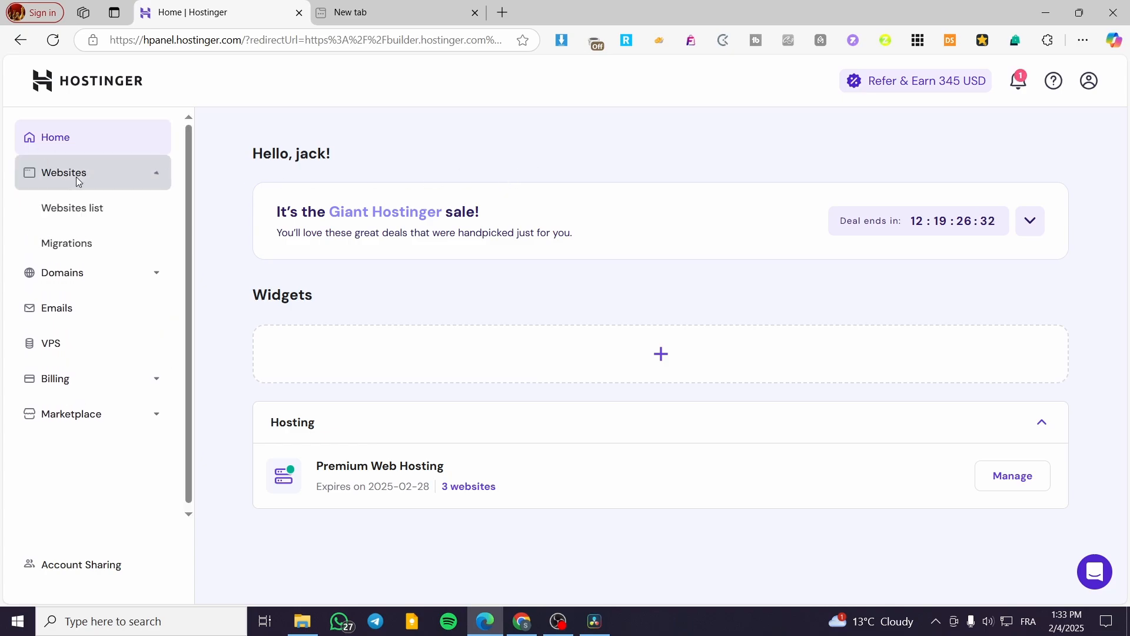
left_click(62, 214)
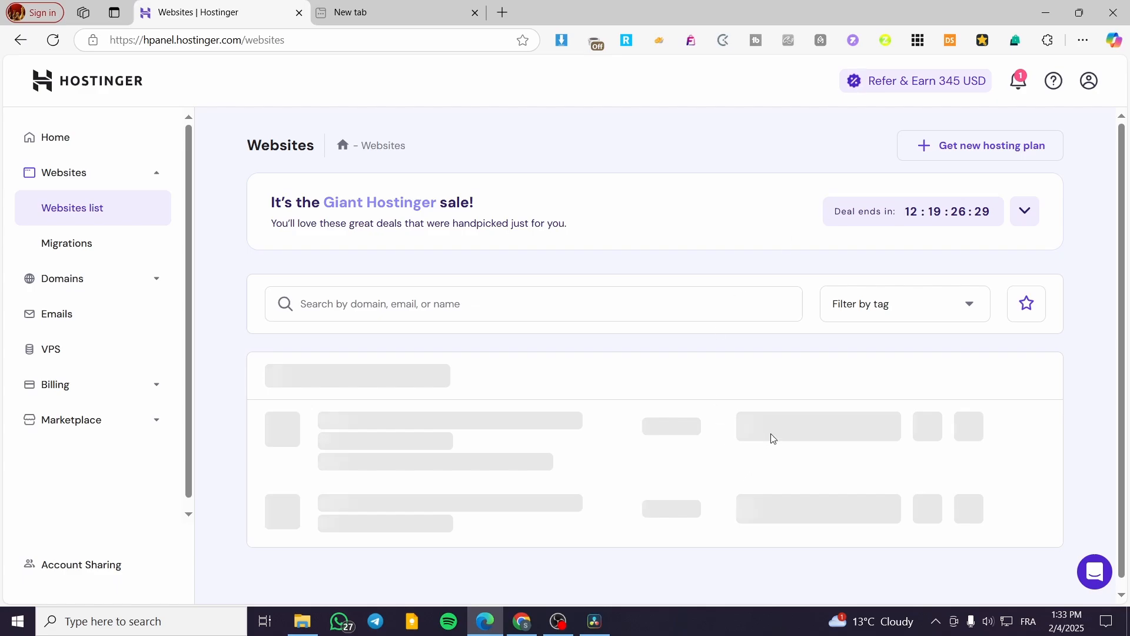
scroll(770, 433, "down", 2)
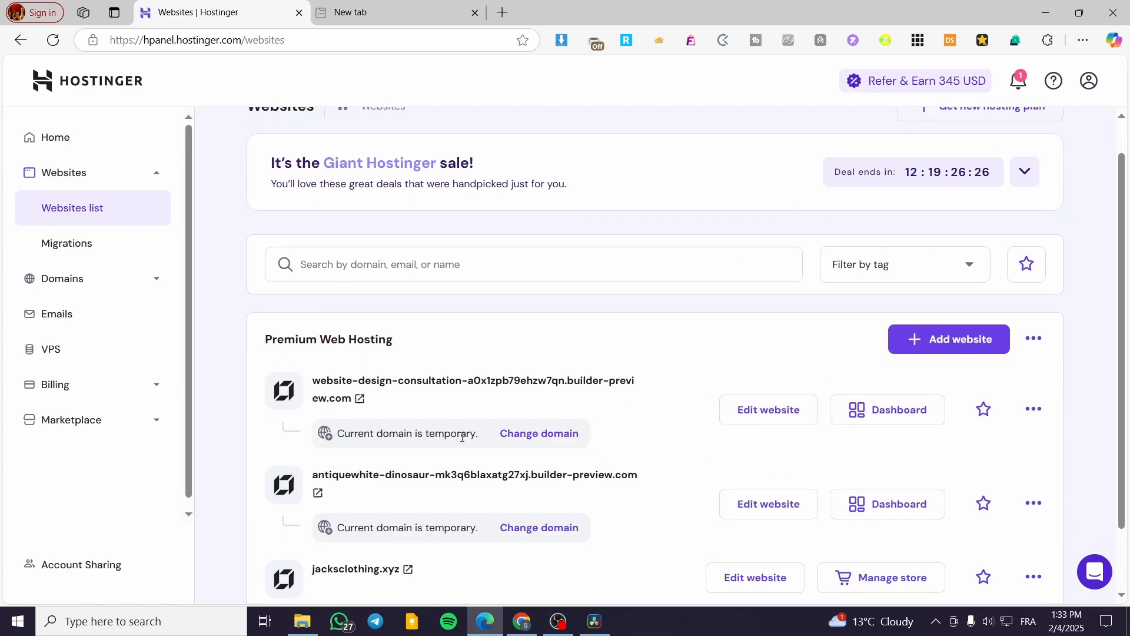
scroll(473, 380, "down", 1)
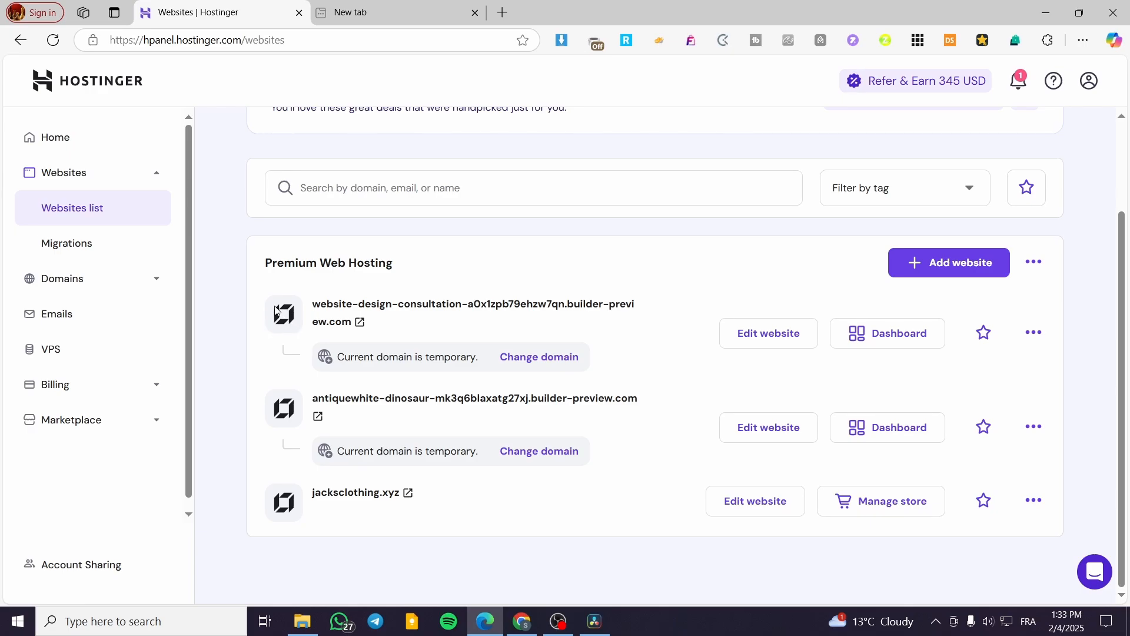
Step: Check the options for adding a website, dismiss them, and open jacksclothing.xyz for editing
left_click(975, 270)
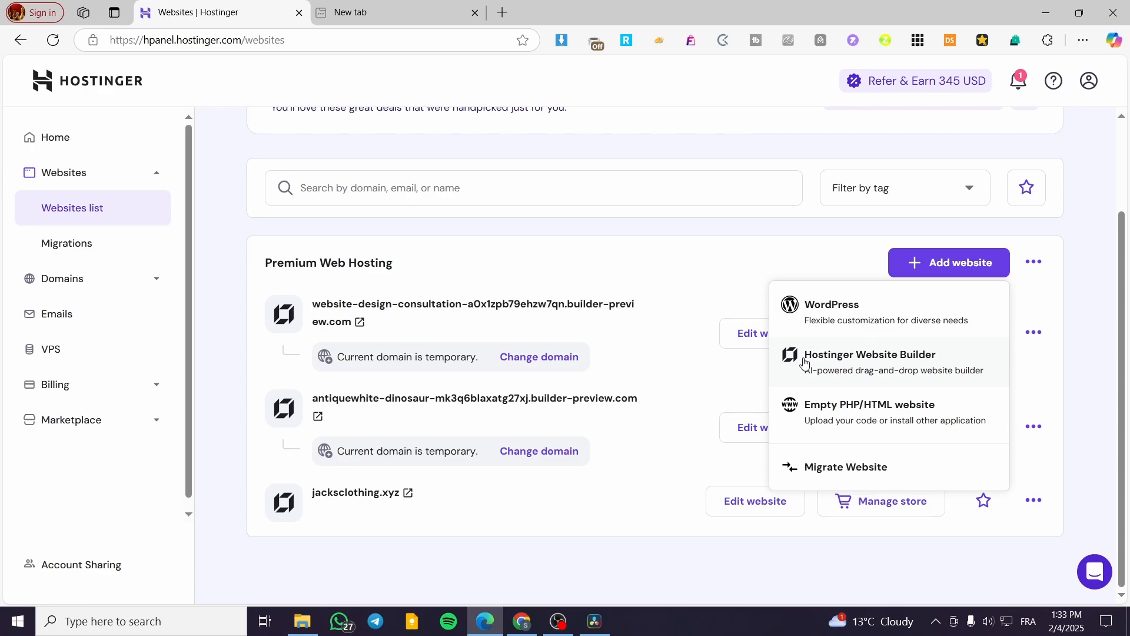
left_click(1071, 364)
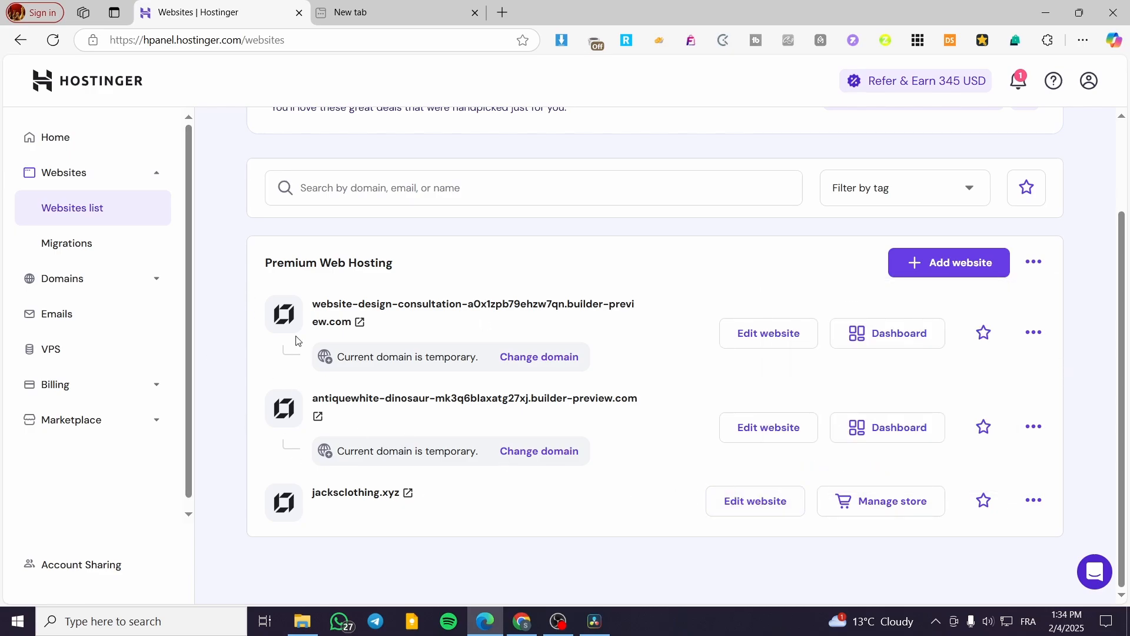
left_click(777, 508)
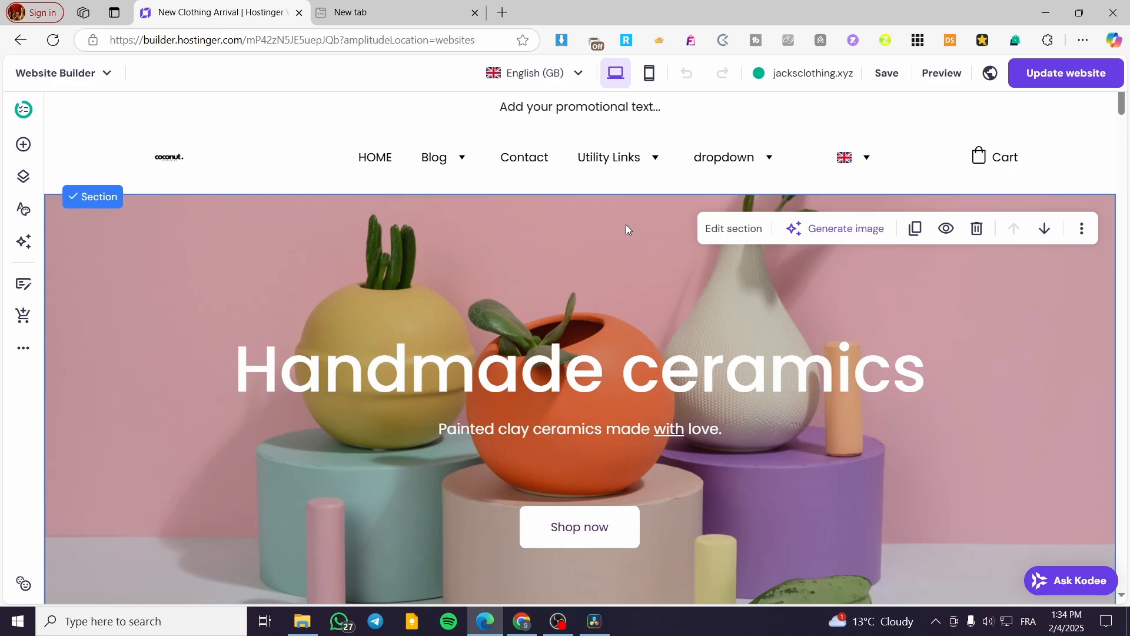
Step: Examine the home page's header, its language switcher, and the sections down to the footer
left_click(195, 142)
left_click(283, 141)
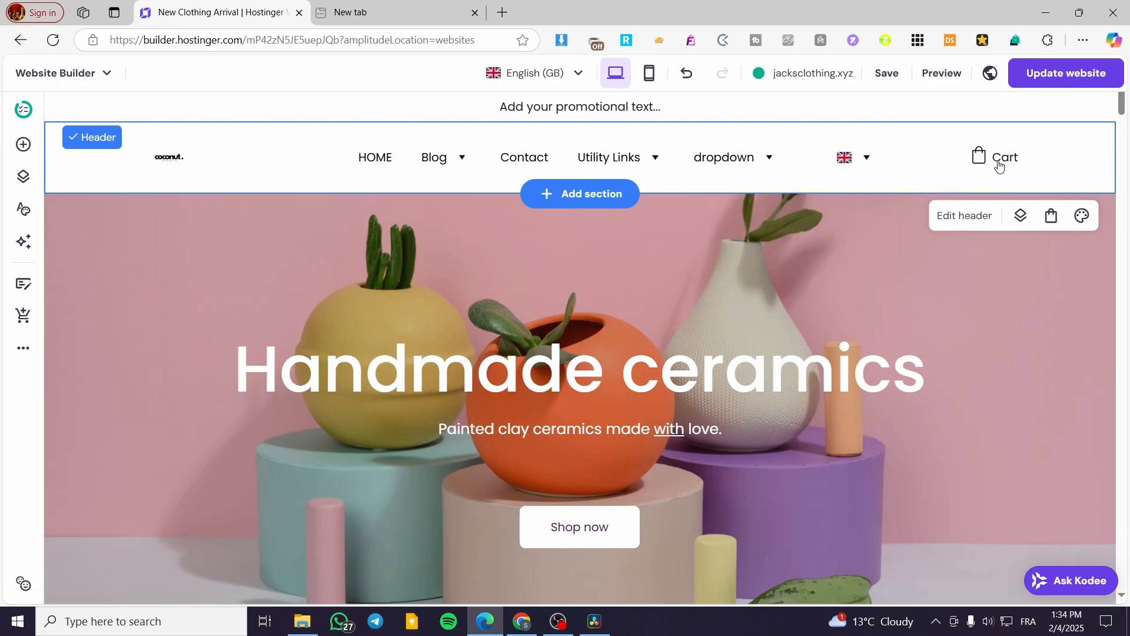
mouse_move(855, 162)
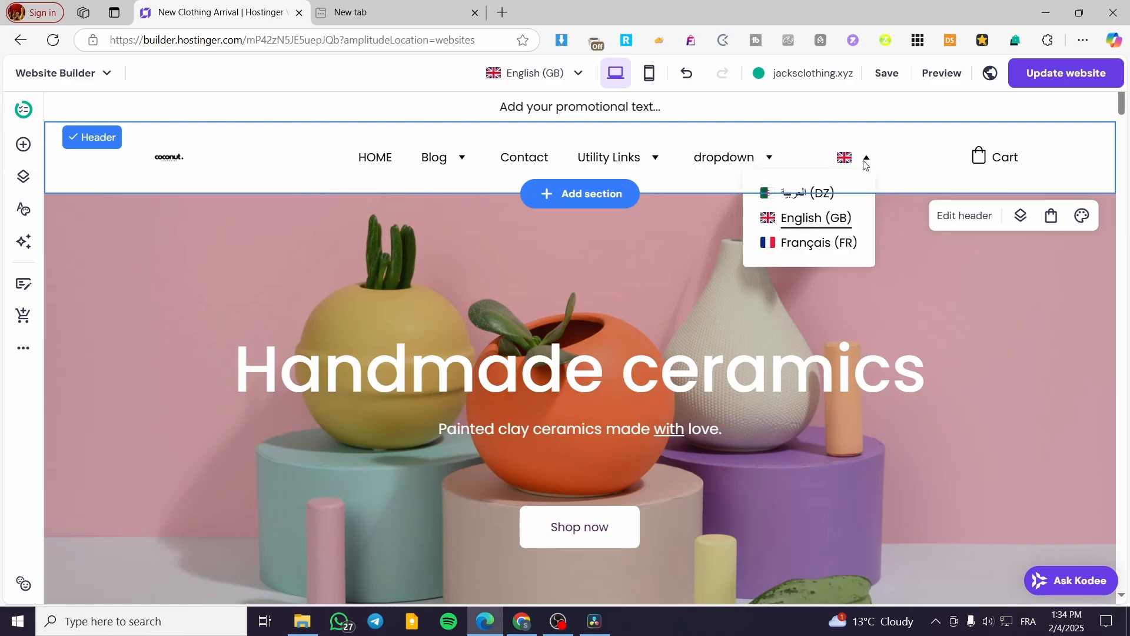
scroll(604, 263, "down", 1)
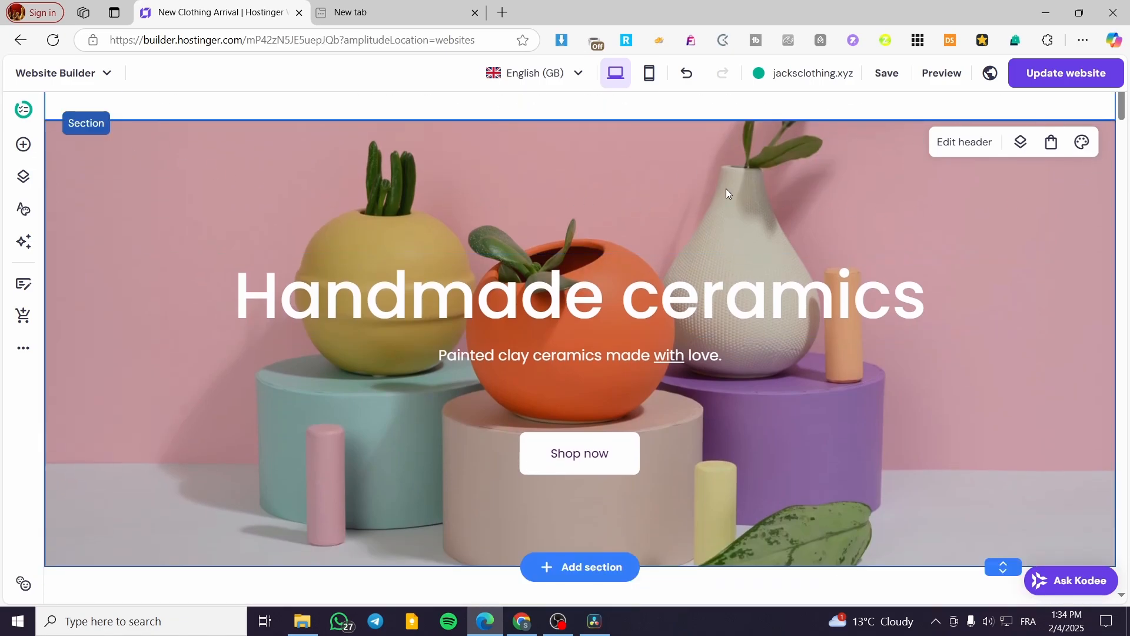
scroll(726, 191, "up", 1)
scroll(1007, 192, "down", 2)
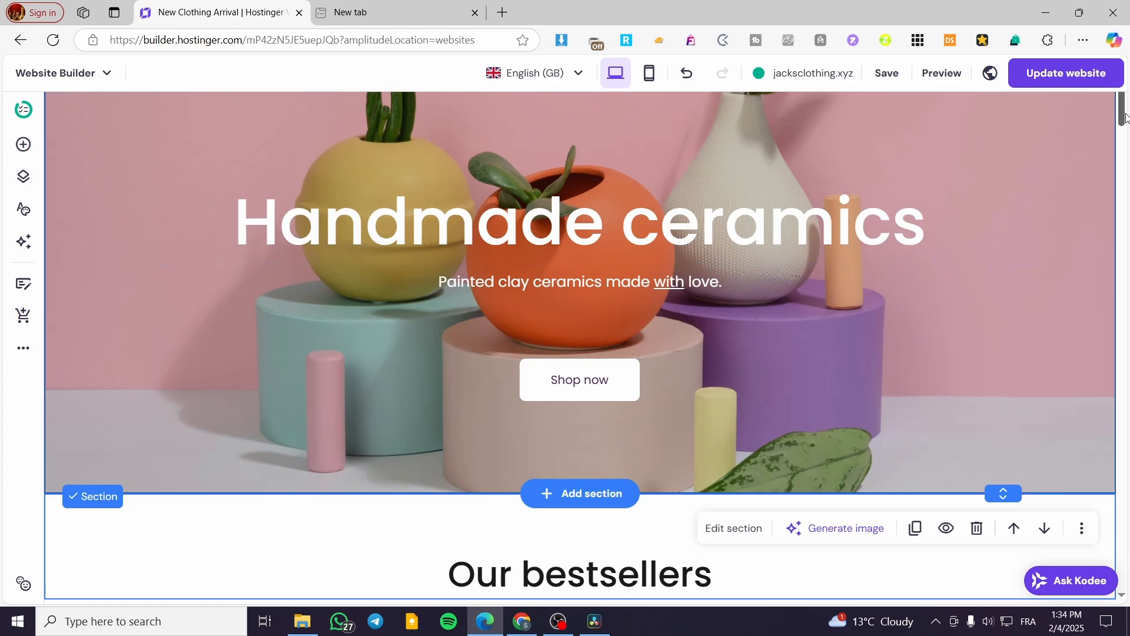
left_click_drag(1126, 118, 1123, 570)
scroll(726, 470, "down", 3)
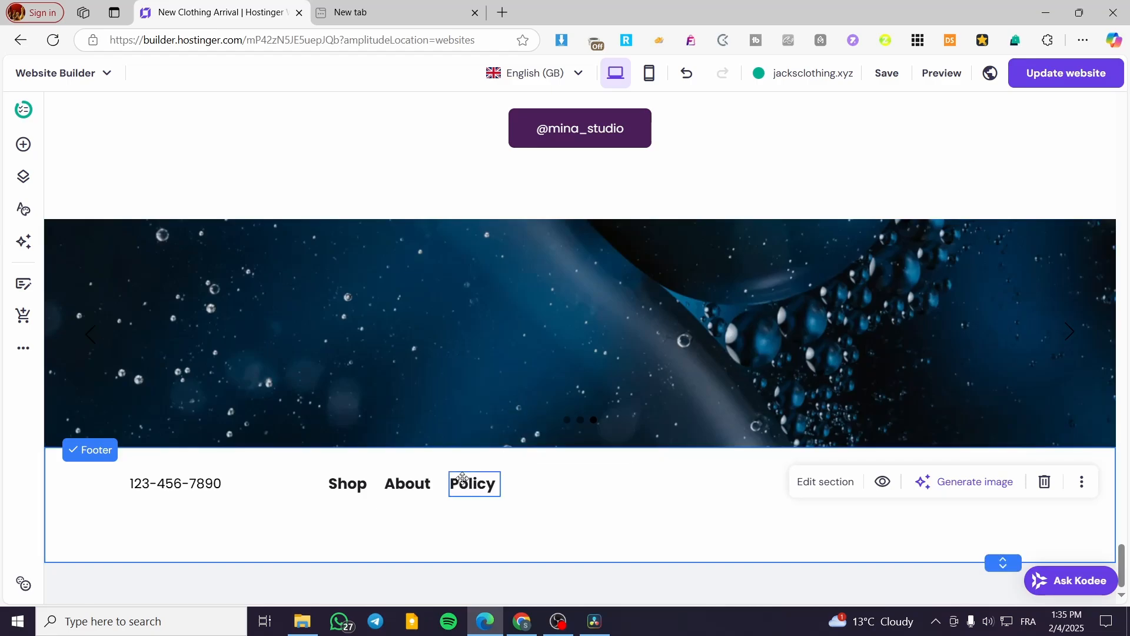
scroll(601, 284, "up", 5)
scroll(601, 285, "up", 2)
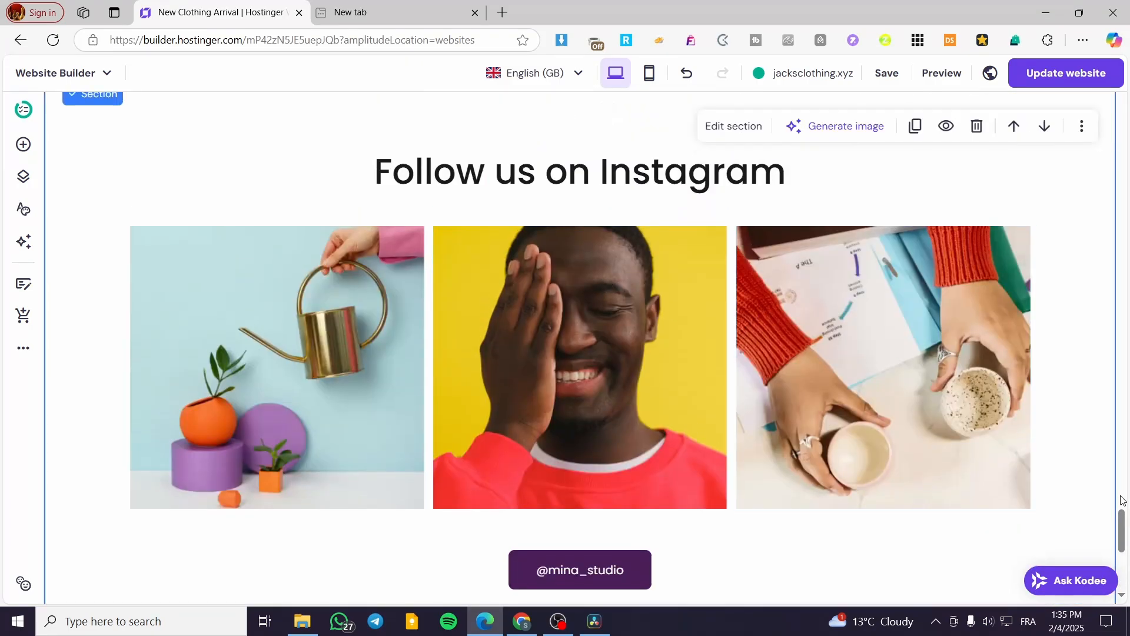
left_click_drag(1124, 530, 1129, 94)
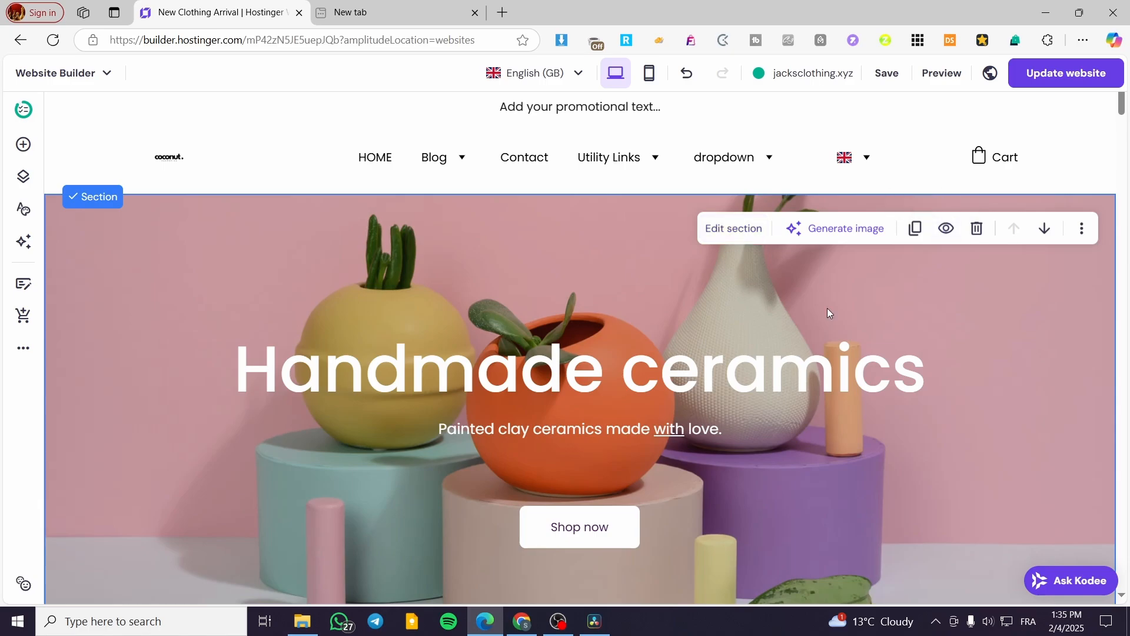
scroll(828, 312, "down", 6)
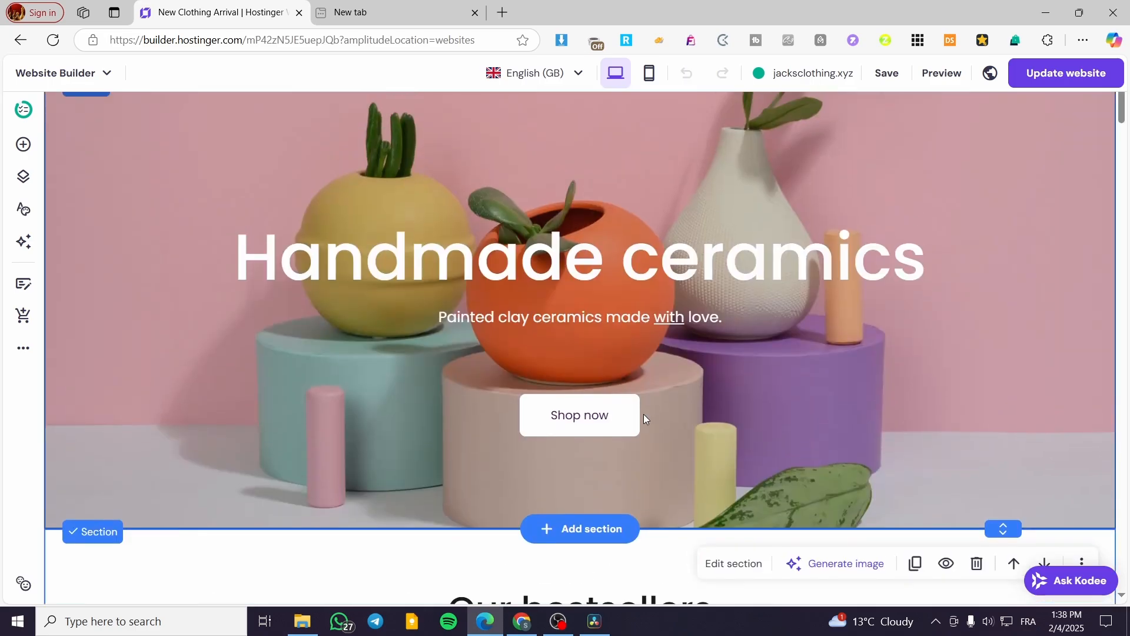
scroll(644, 414, "up", 2)
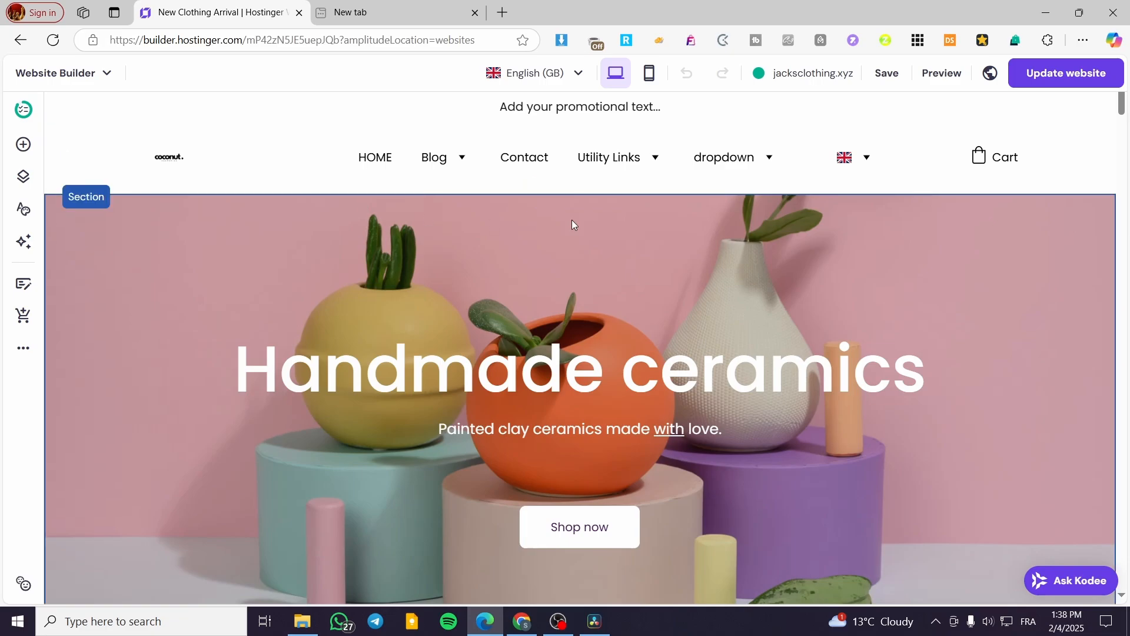
Step: Open the header settings and review the spacing controls and layout options
left_click(307, 145)
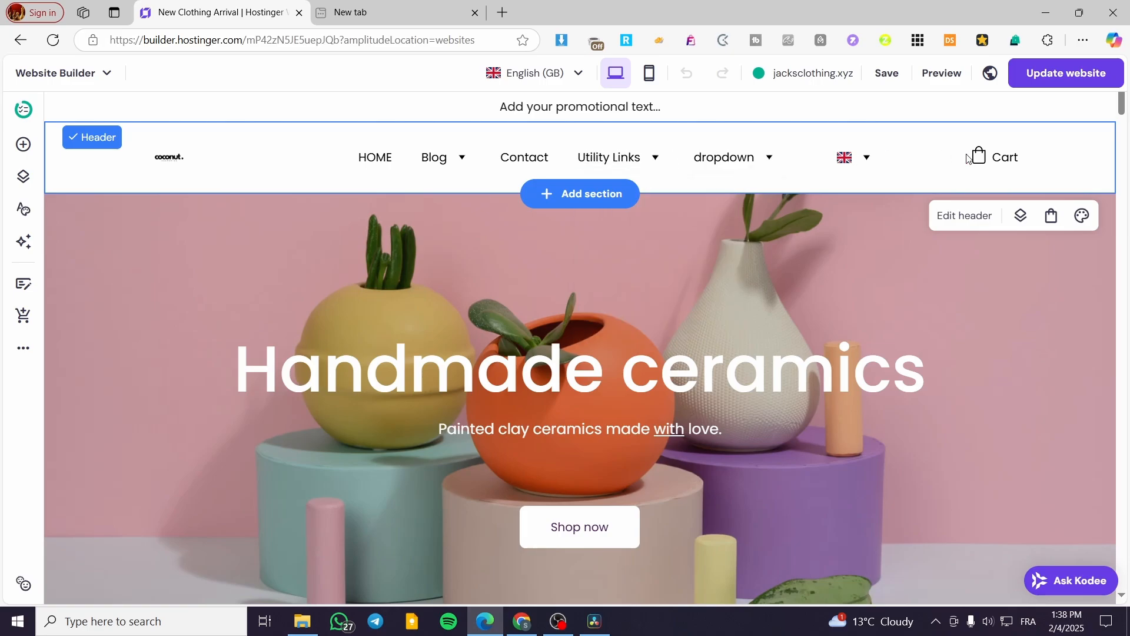
left_click(975, 218)
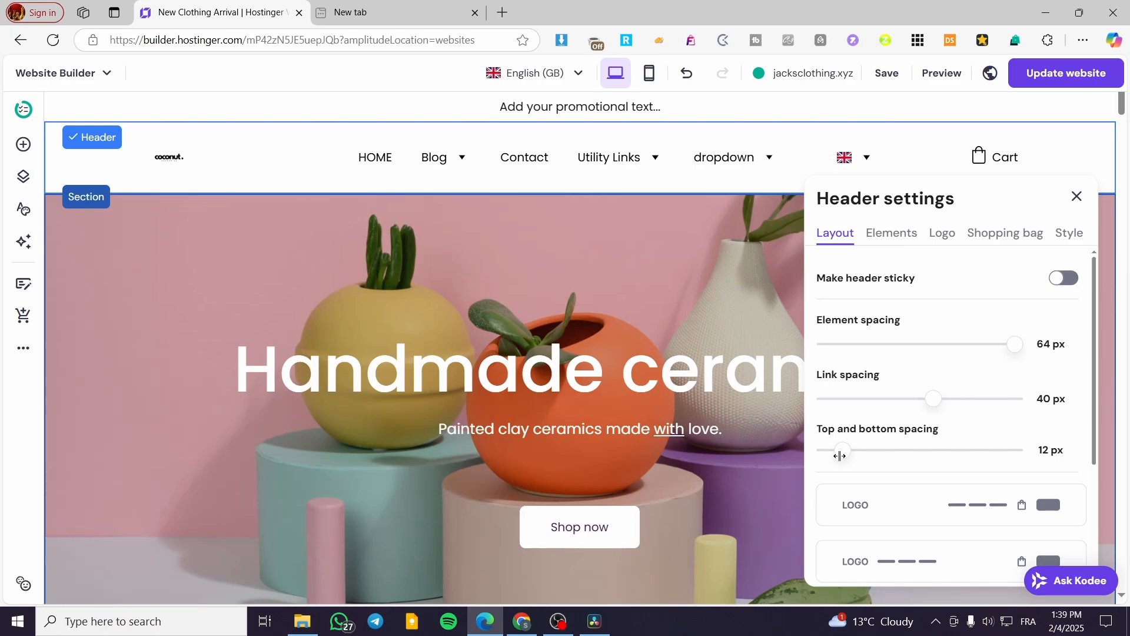
scroll(928, 394, "down", 1)
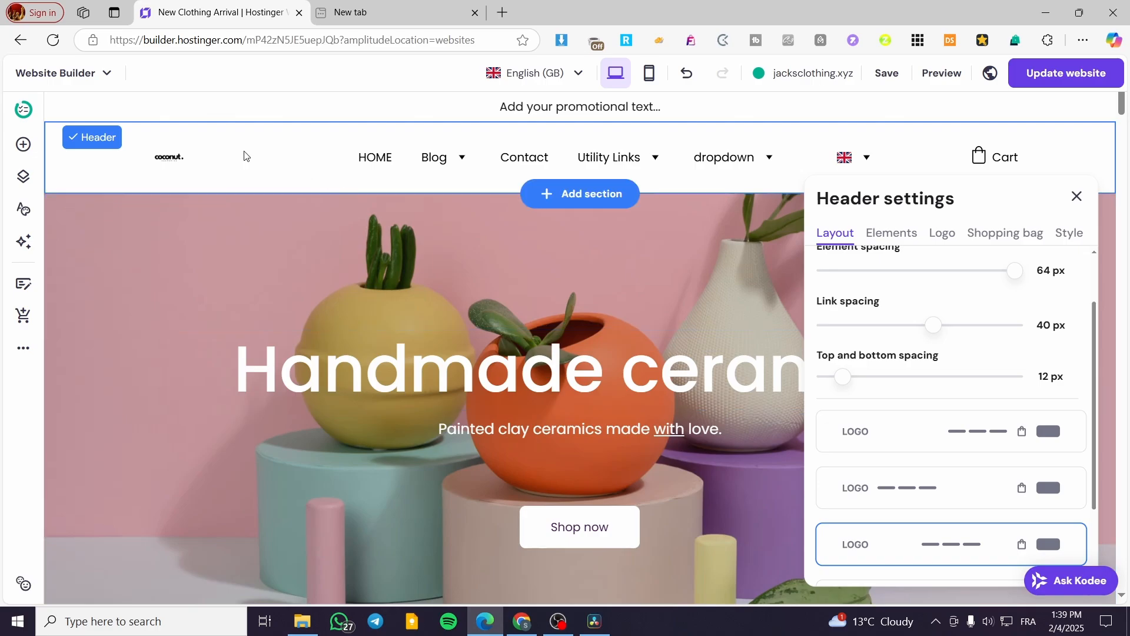
scroll(964, 467, "down", 1)
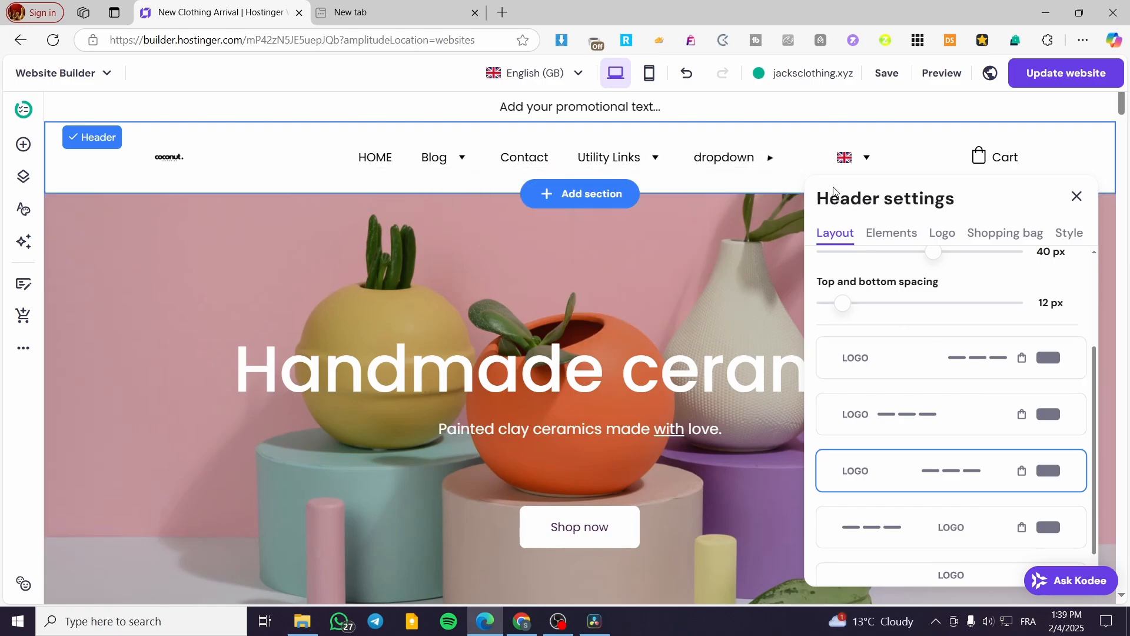
Step: Try the header layout with a centred logo, and switch back to the one with the logo first and centred links
scroll(974, 459, "down", 1)
left_click(939, 479)
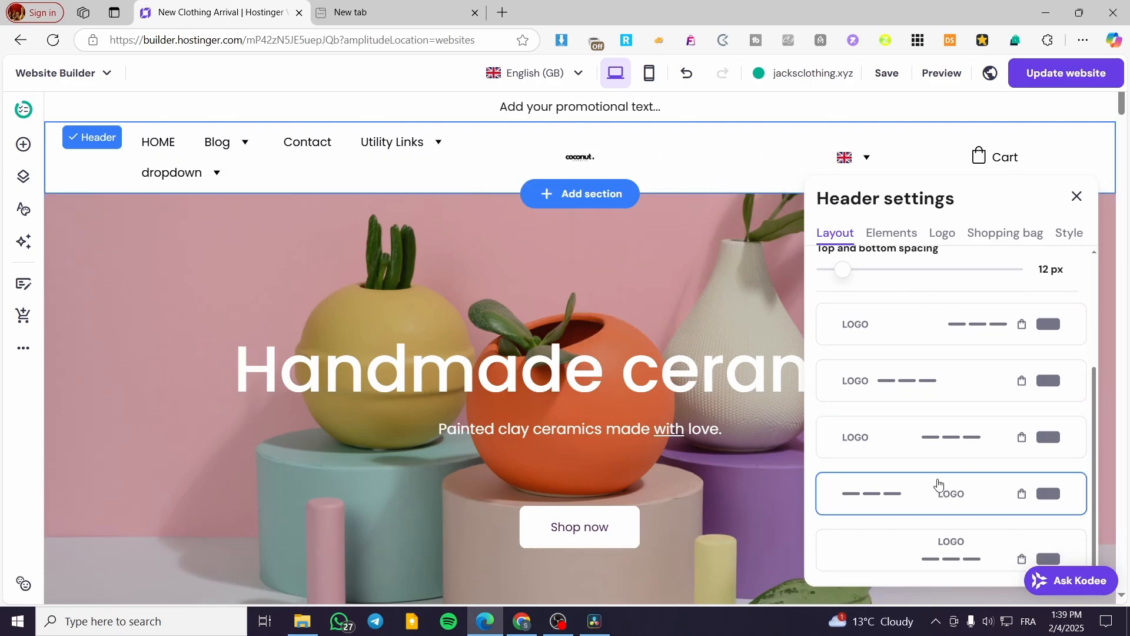
left_click(949, 441)
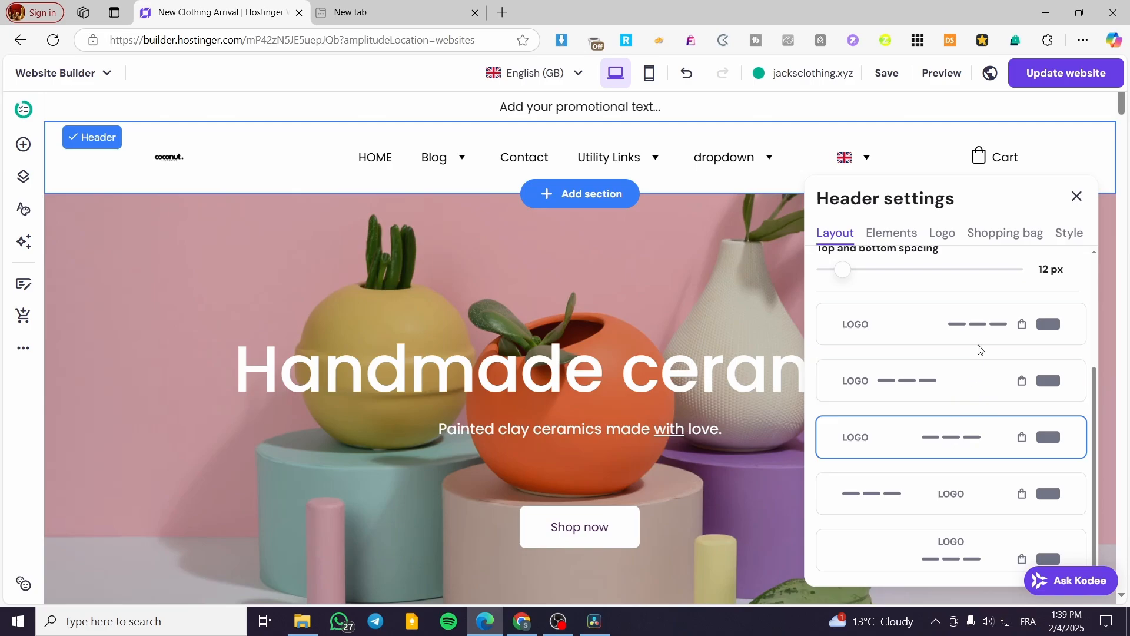
scroll(955, 496, "down", 3)
scroll(966, 482, "up", 3)
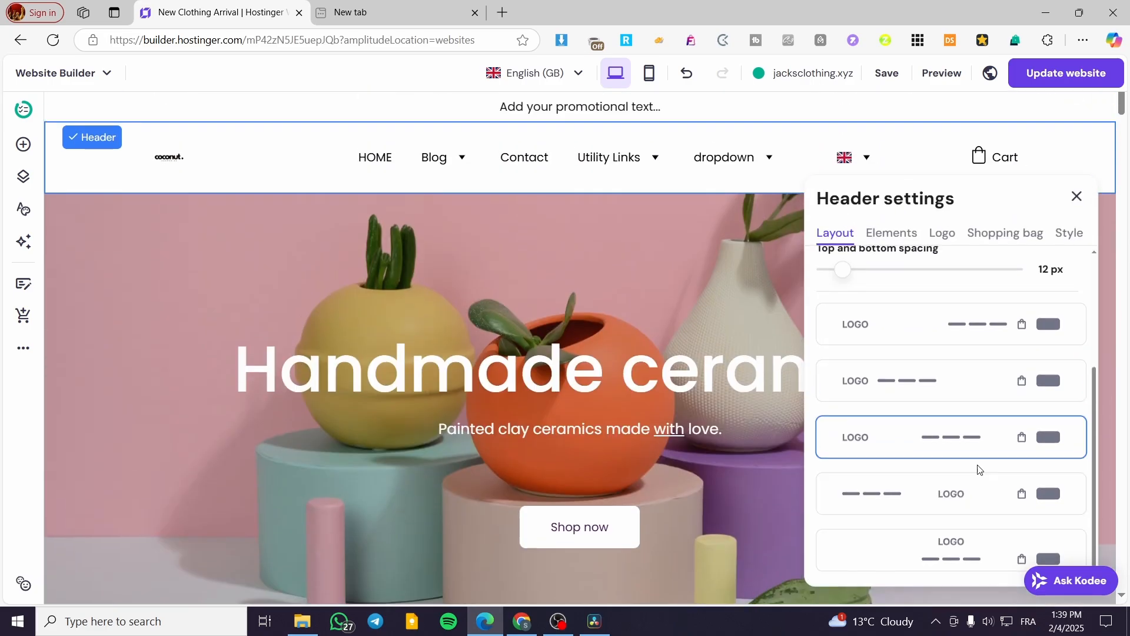
Step: Hide and restore the header logo, and turn the header's social icons on and off again
left_click(904, 236)
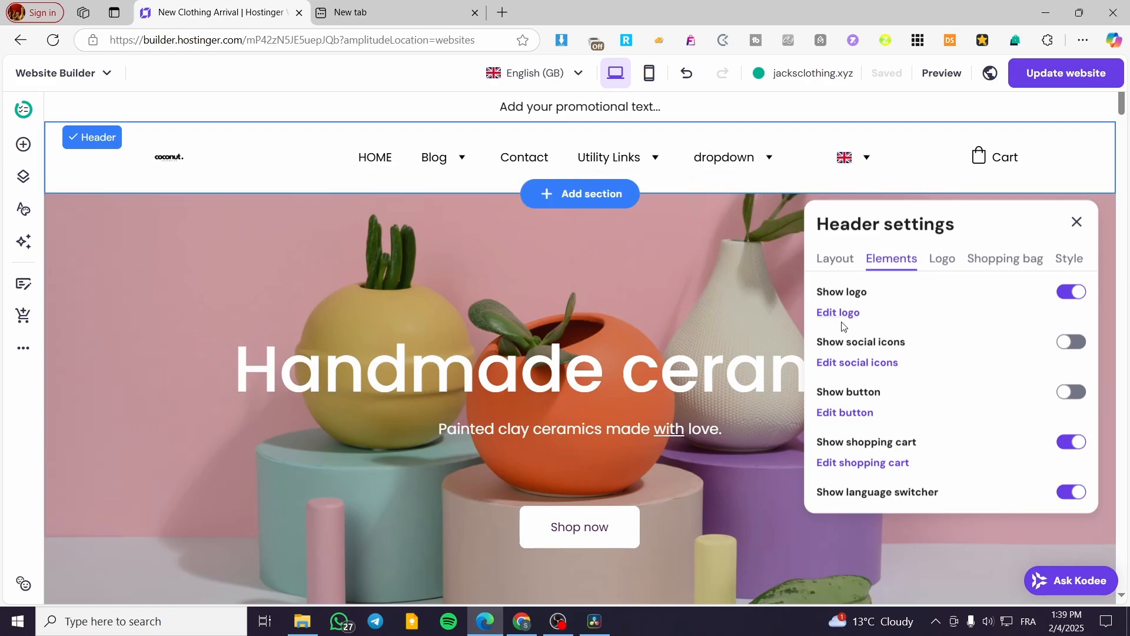
left_click(1080, 292)
left_click(1080, 293)
left_click(1073, 343)
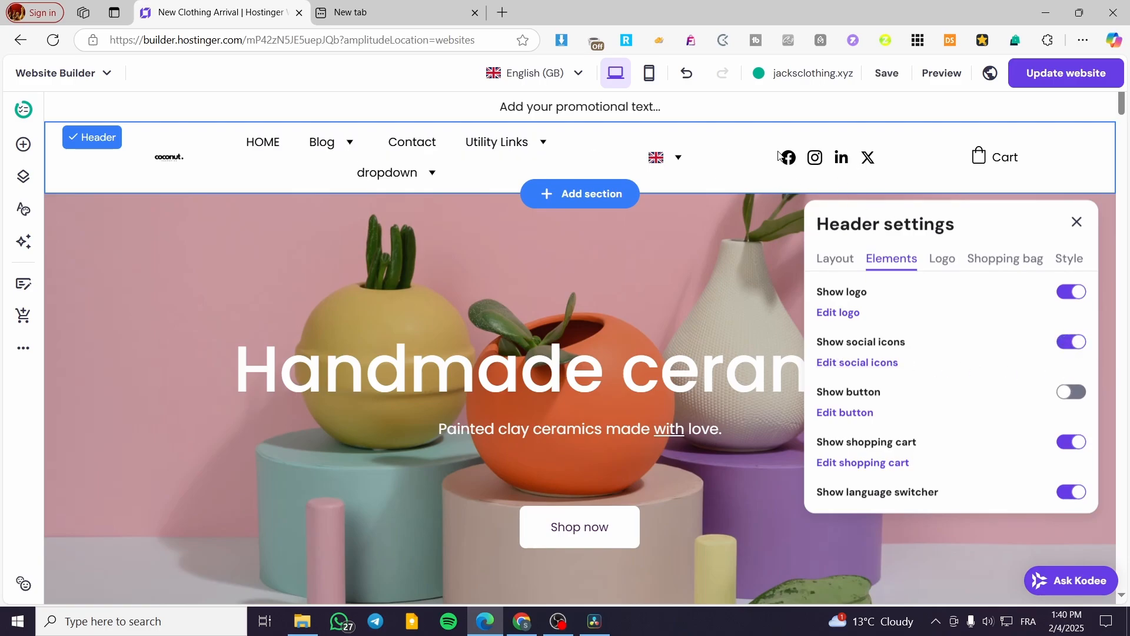
left_click(1082, 345)
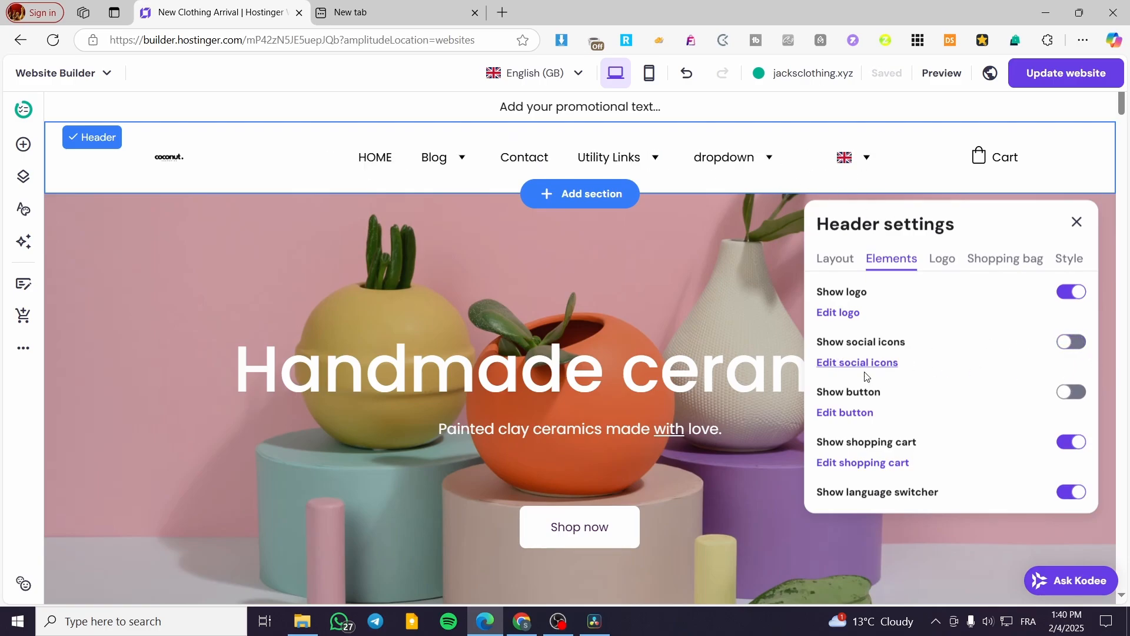
Step: Open the social icons' style settings, turn the icons on, and set their size to 17 px
left_click(860, 363)
left_click(1072, 351)
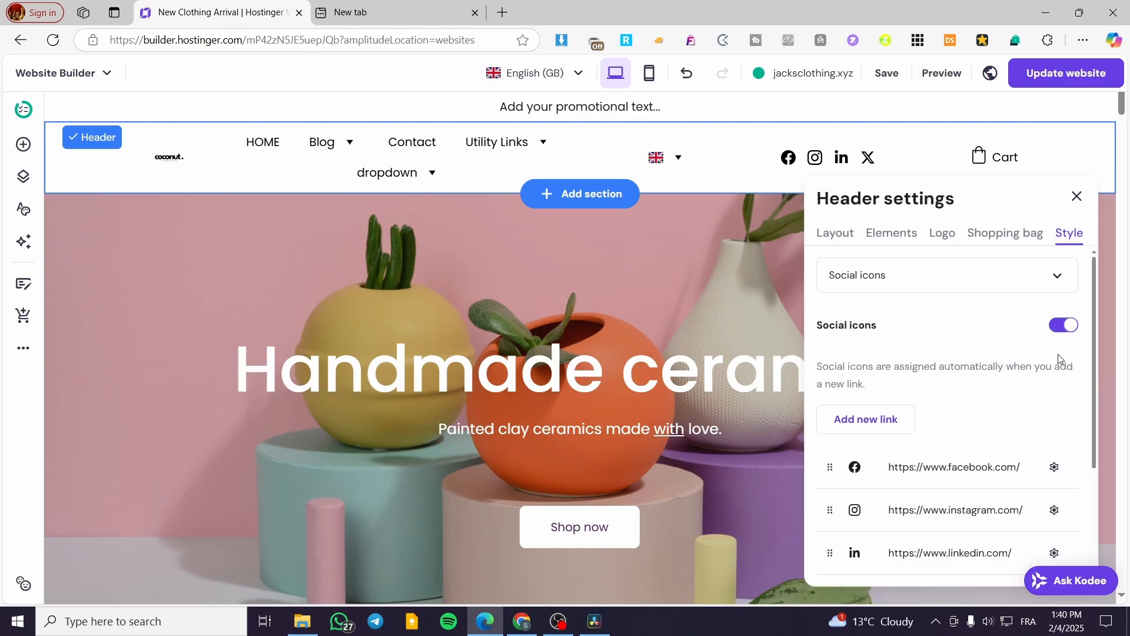
scroll(866, 470, "down", 3)
scroll(955, 457, "up", 3)
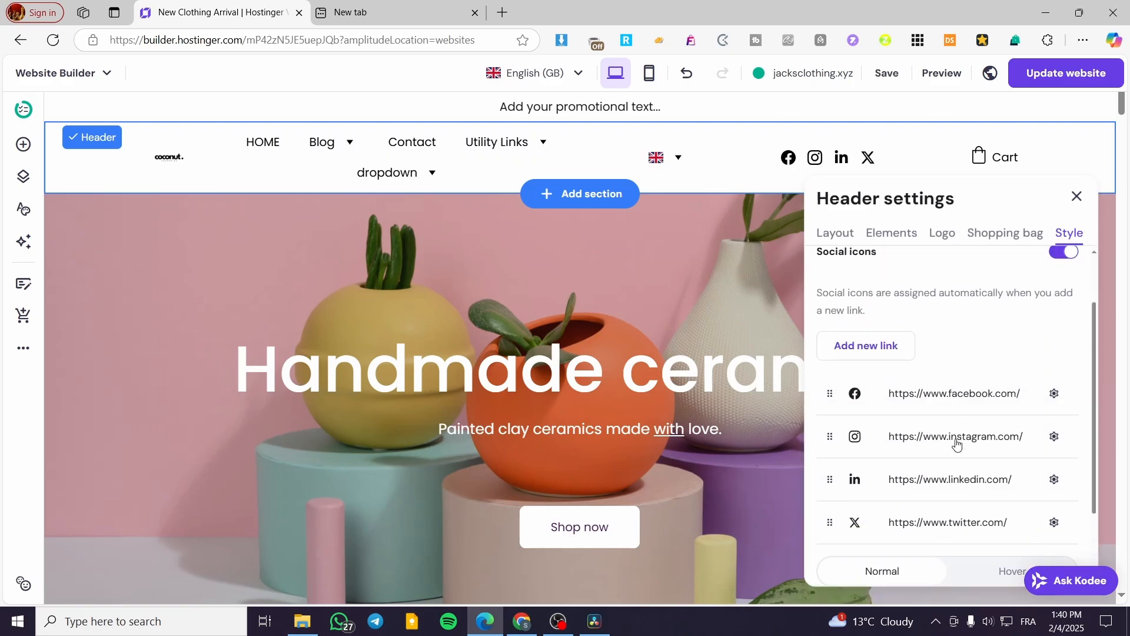
scroll(854, 435, "down", 3)
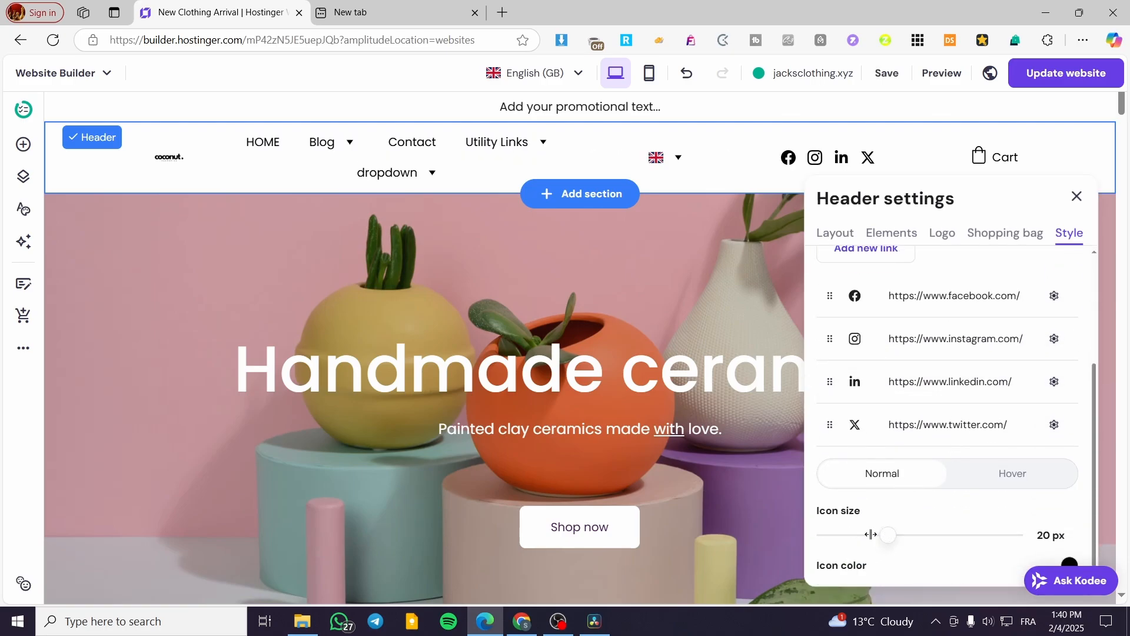
mouse_move(871, 535)
left_mouse_down()
mouse_move(850, 535)
mouse_move(869, 535)
left_mouse_up()
scroll(1065, 535, "down", 1)
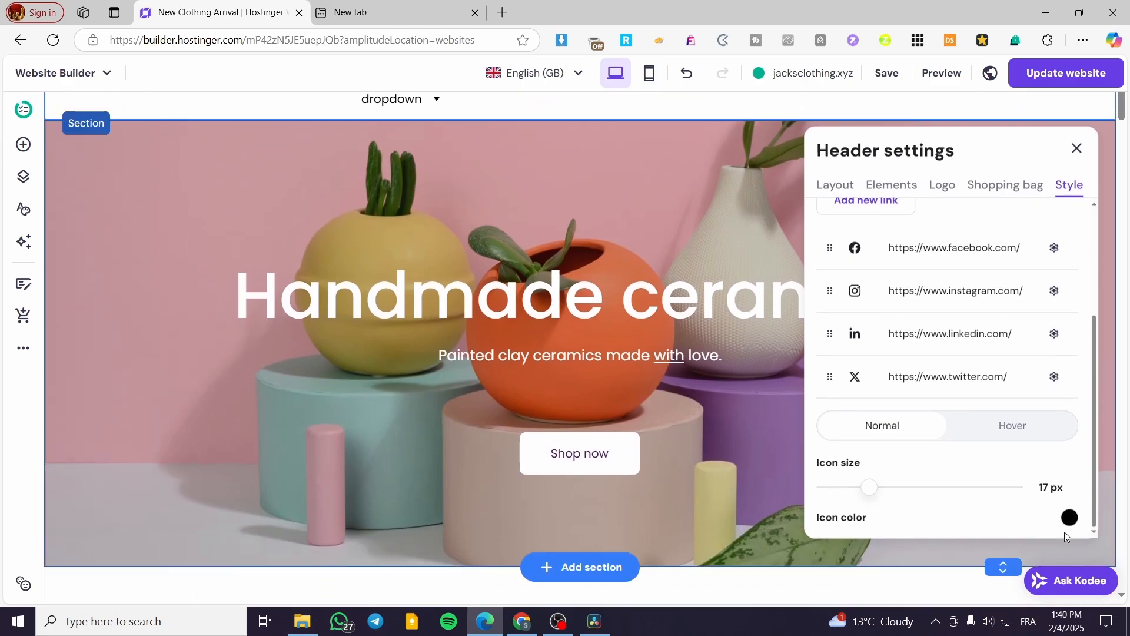
Step: Turn off the header's social icons and return to the list of header elements
scroll(1048, 501, "up", 3)
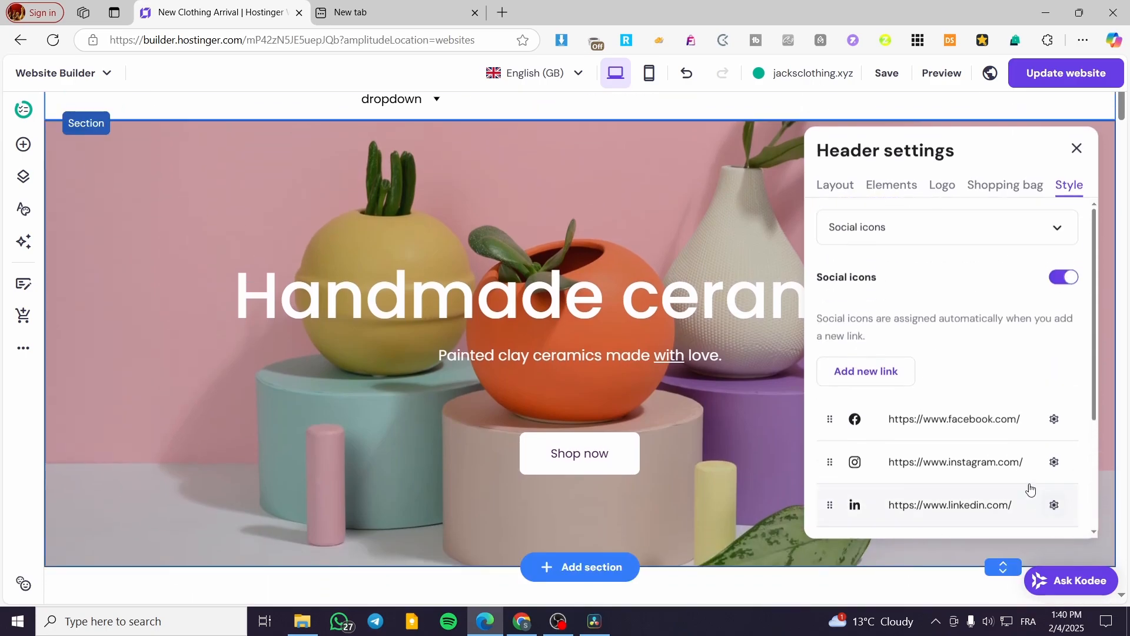
left_click(1064, 277)
left_click(913, 185)
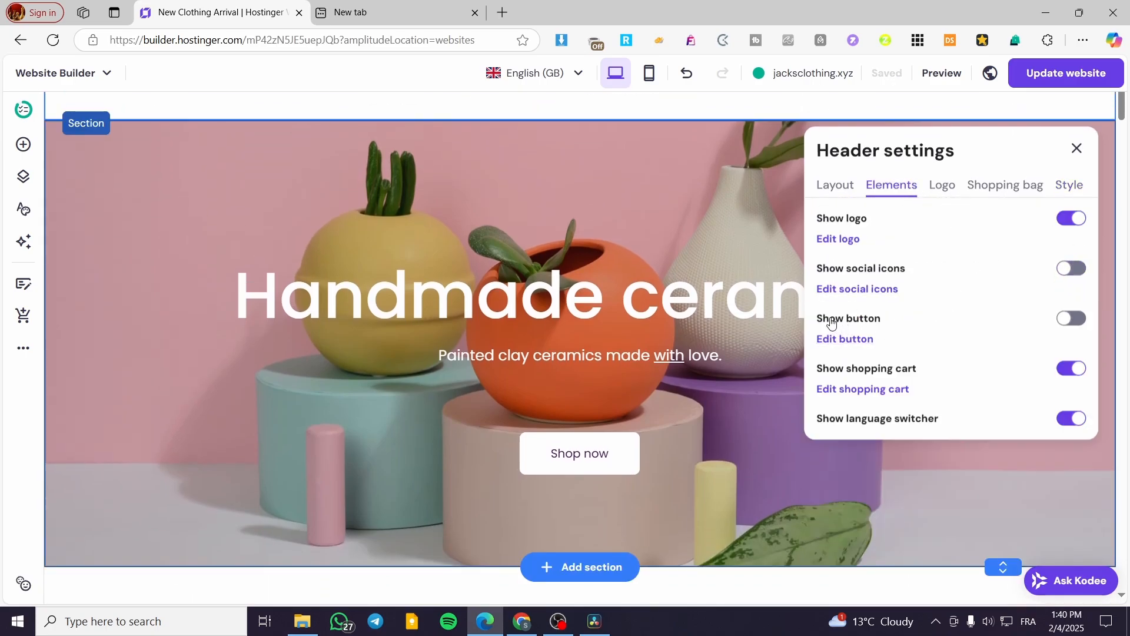
Step: Turn on the header button, open its style settings and look through its link types, keeping the link set to Page
left_click(1070, 320)
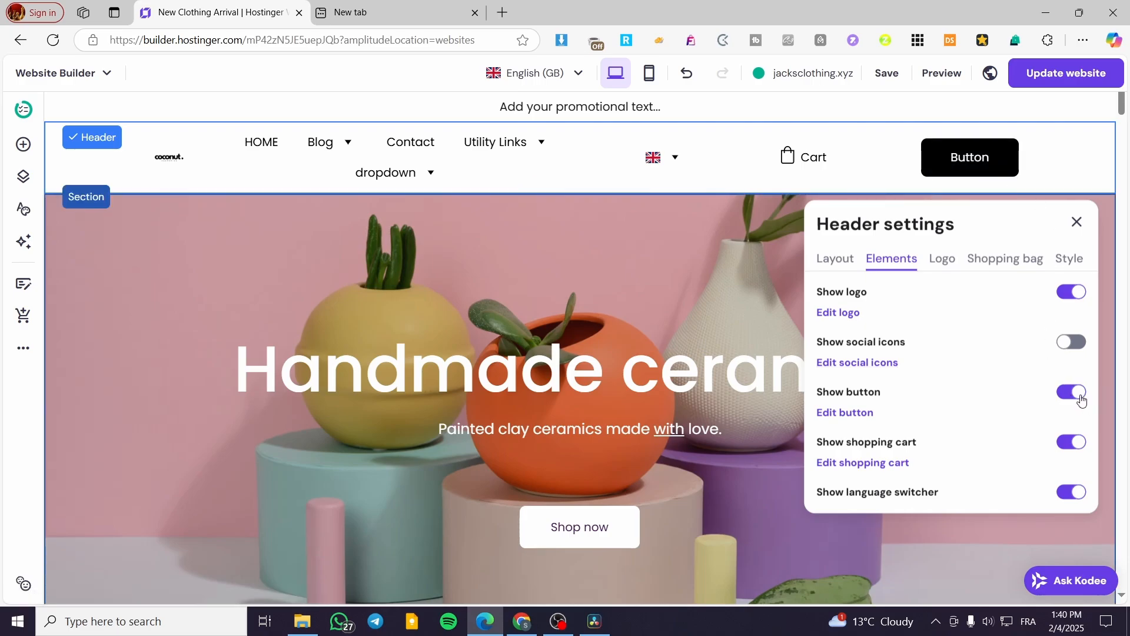
left_click(863, 414)
scroll(853, 375, "down", 3)
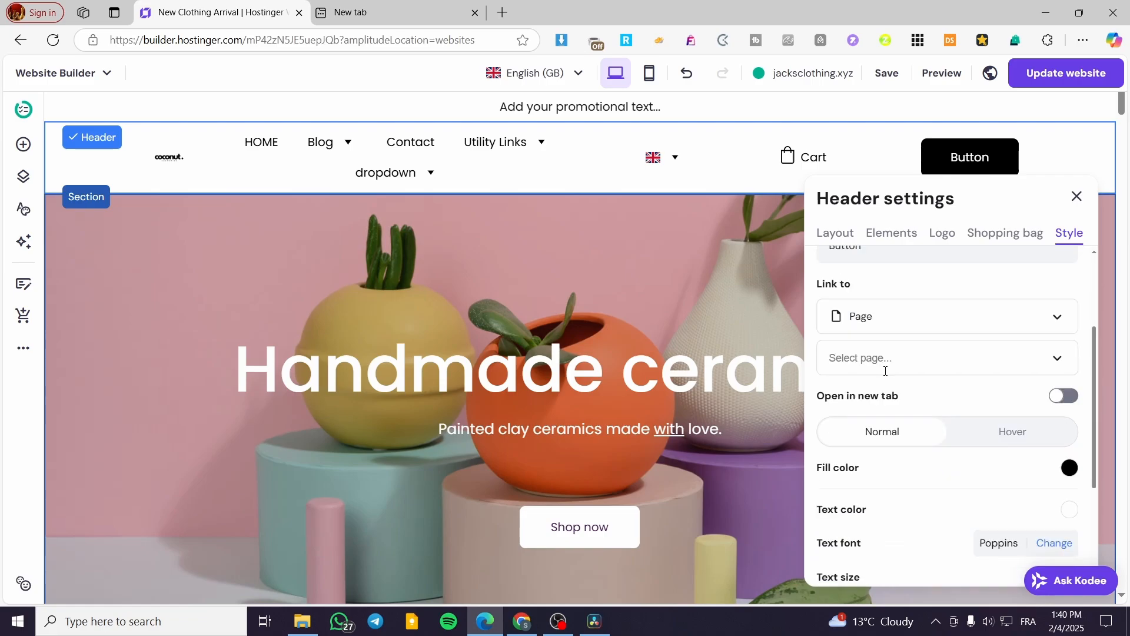
left_click(921, 318)
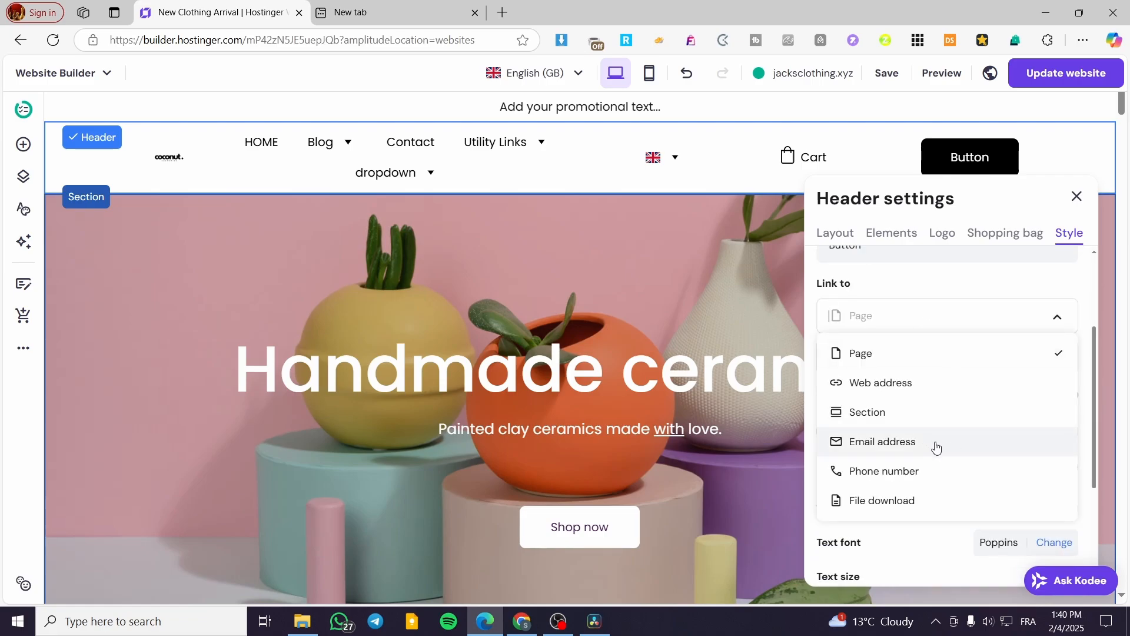
left_click(1062, 321)
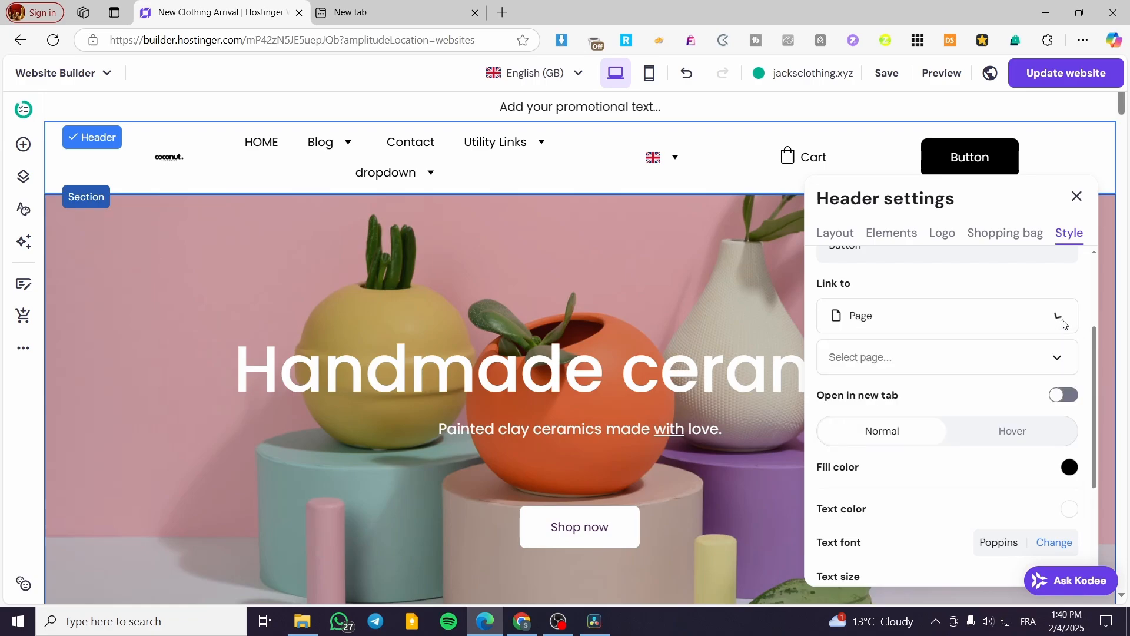
scroll(991, 442, "down", 3)
scroll(1013, 354, "up", 6)
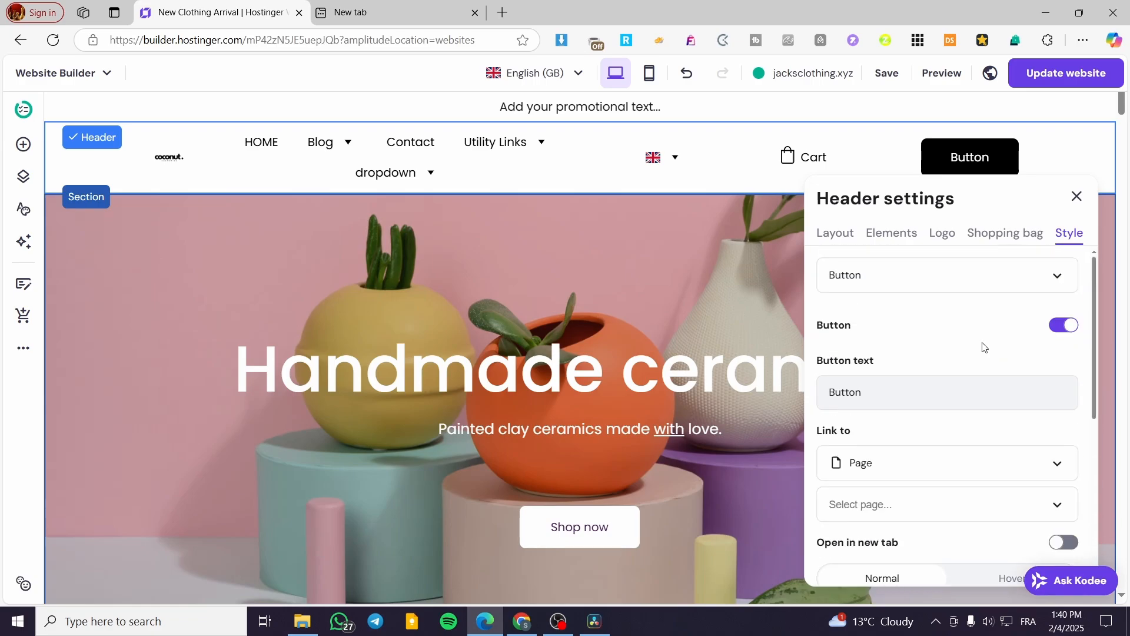
Step: Return to the header elements, hide and restore the shopping cart, and turn off the header button
left_click(893, 234)
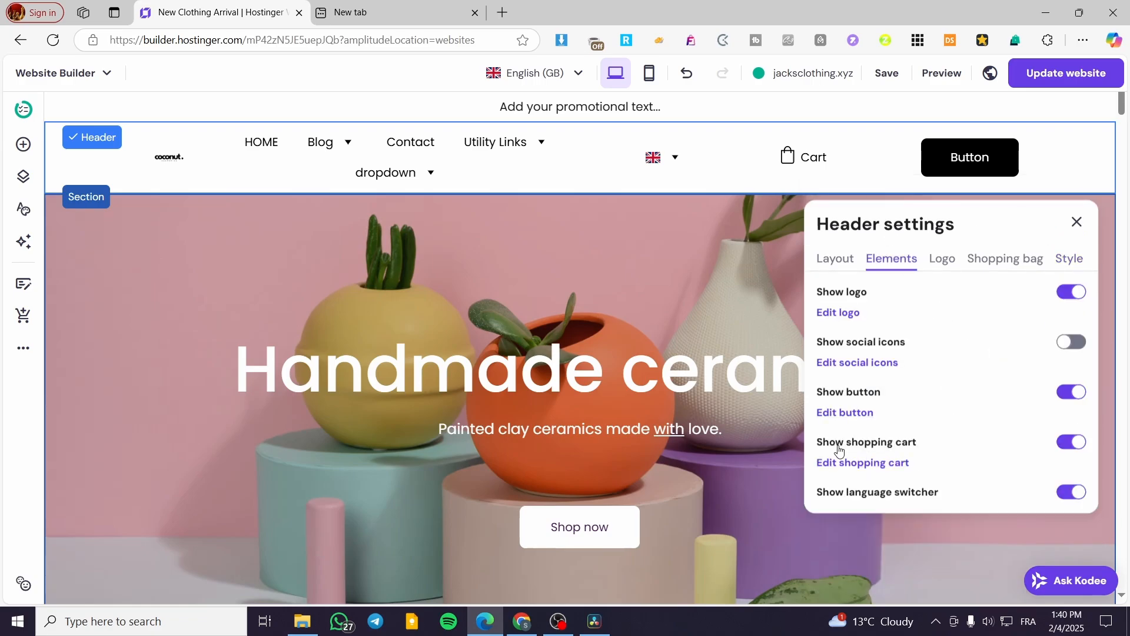
left_click(1079, 443)
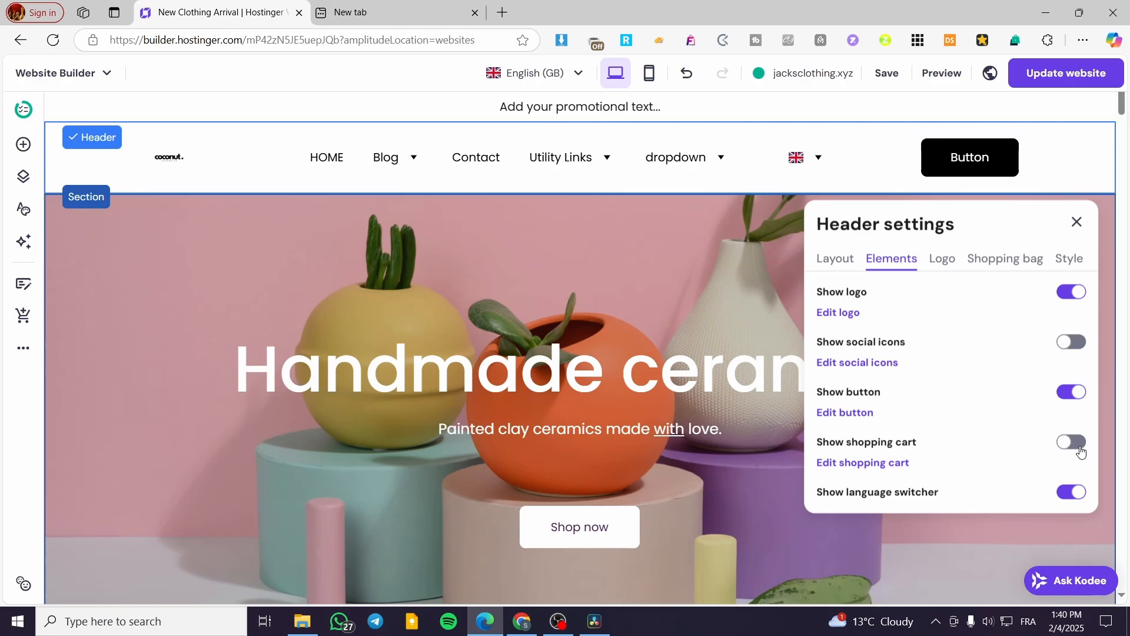
left_click(1080, 449)
left_click(1072, 392)
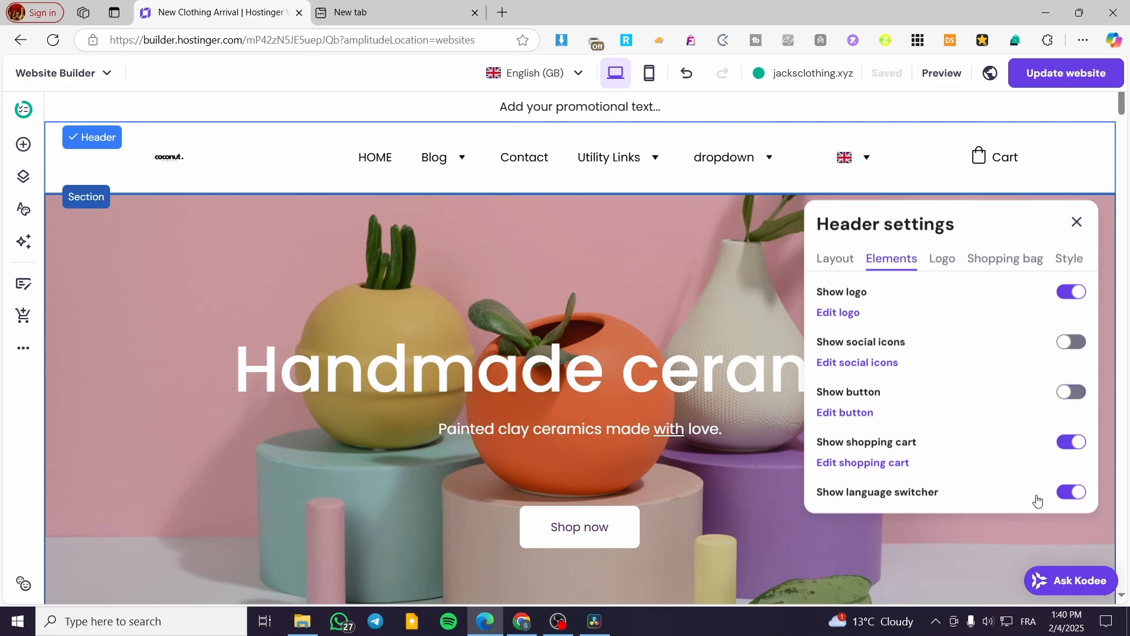
Step: Turn the language switcher off and on again, and try opening its language list in the header
left_click(1076, 493)
left_click(1075, 493)
left_click(858, 157)
left_click(862, 158)
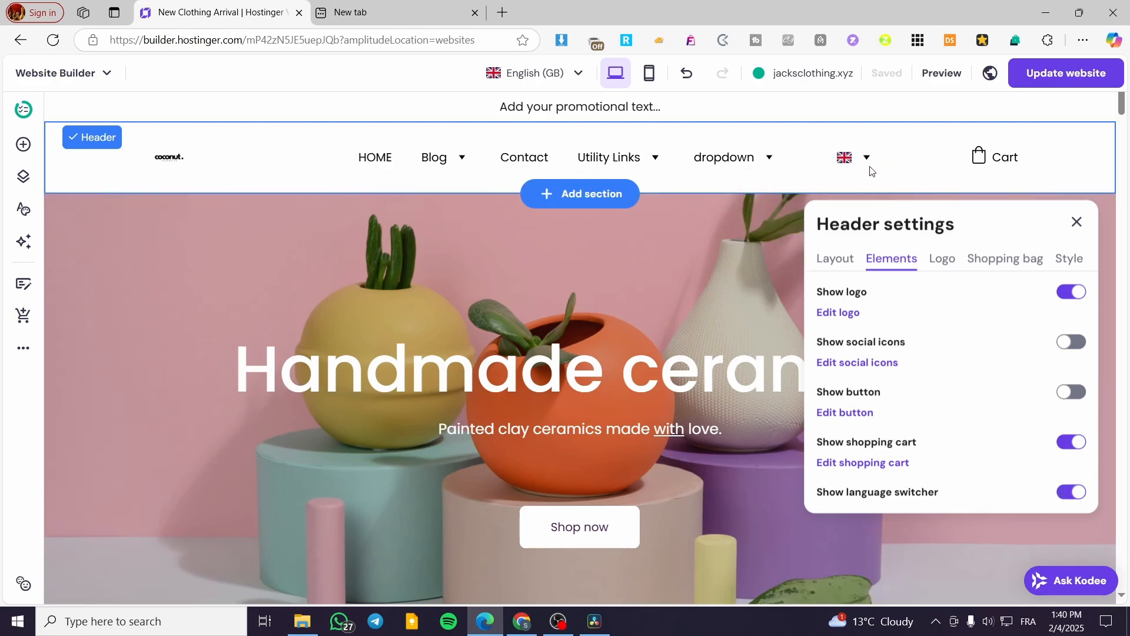
left_click(862, 157)
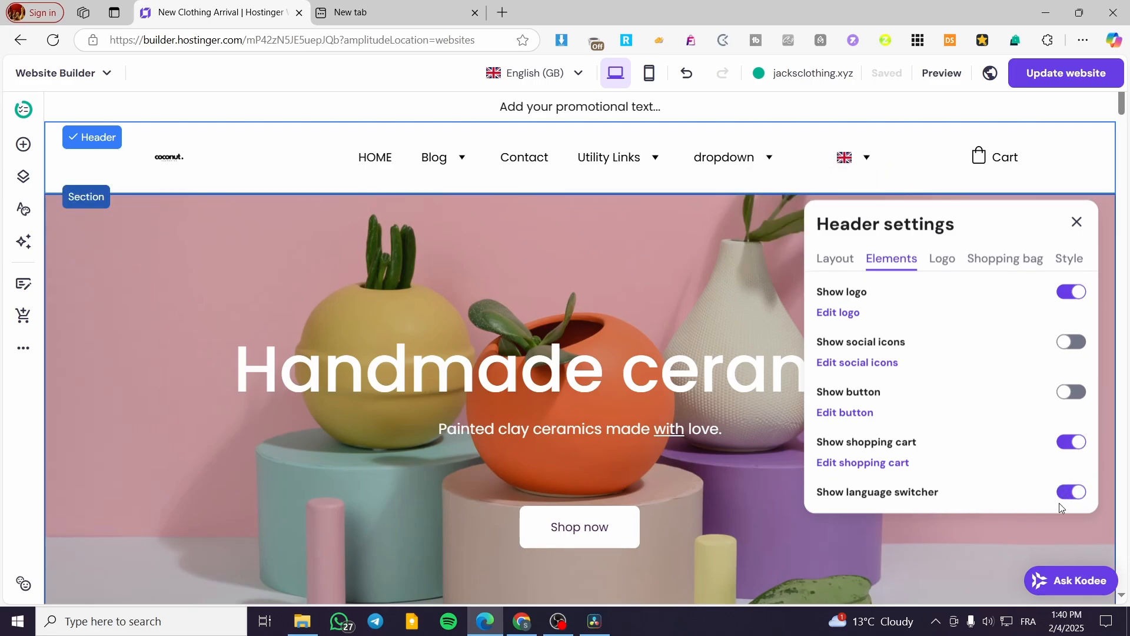
Step: Review the header's logo and shopping bag settings, and show the style settings for the Header itself
left_click(954, 265)
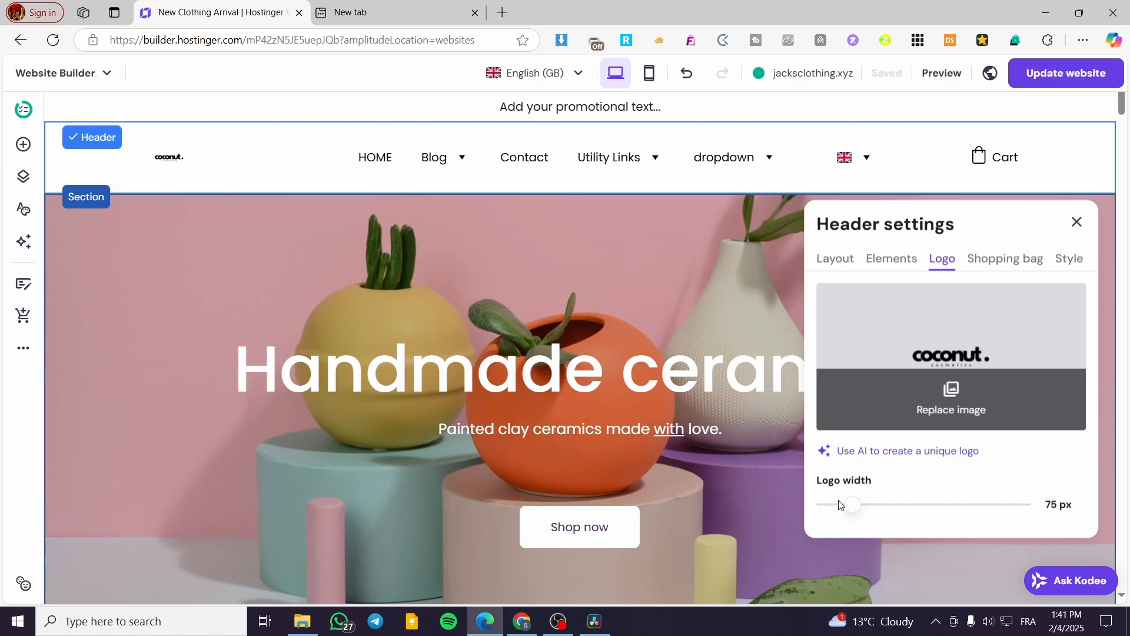
left_click(979, 265)
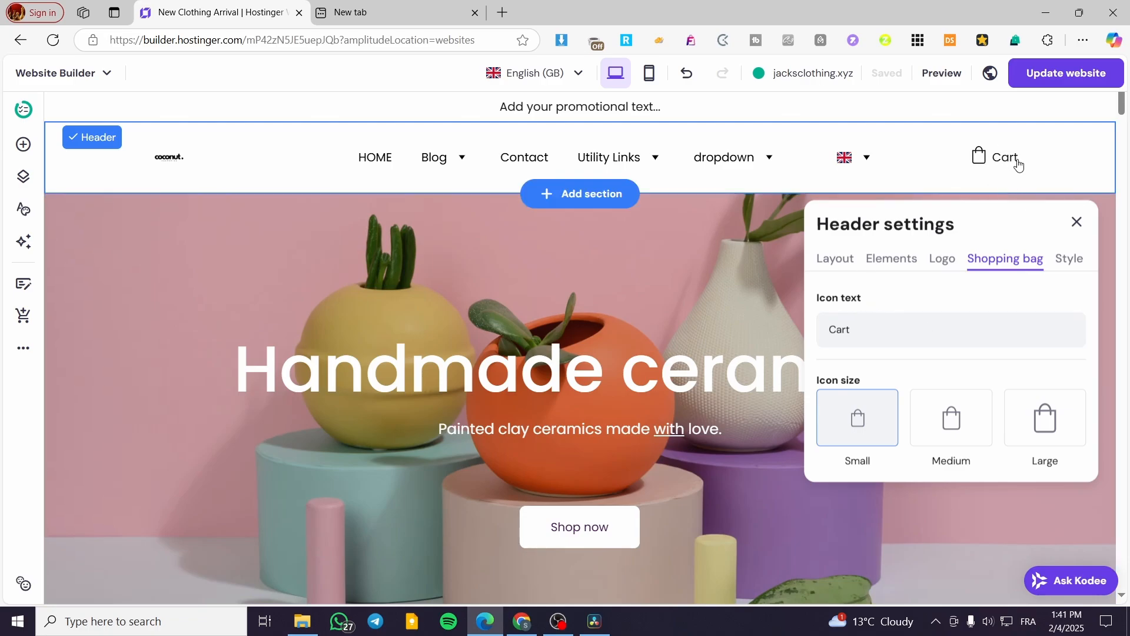
left_click(1067, 259)
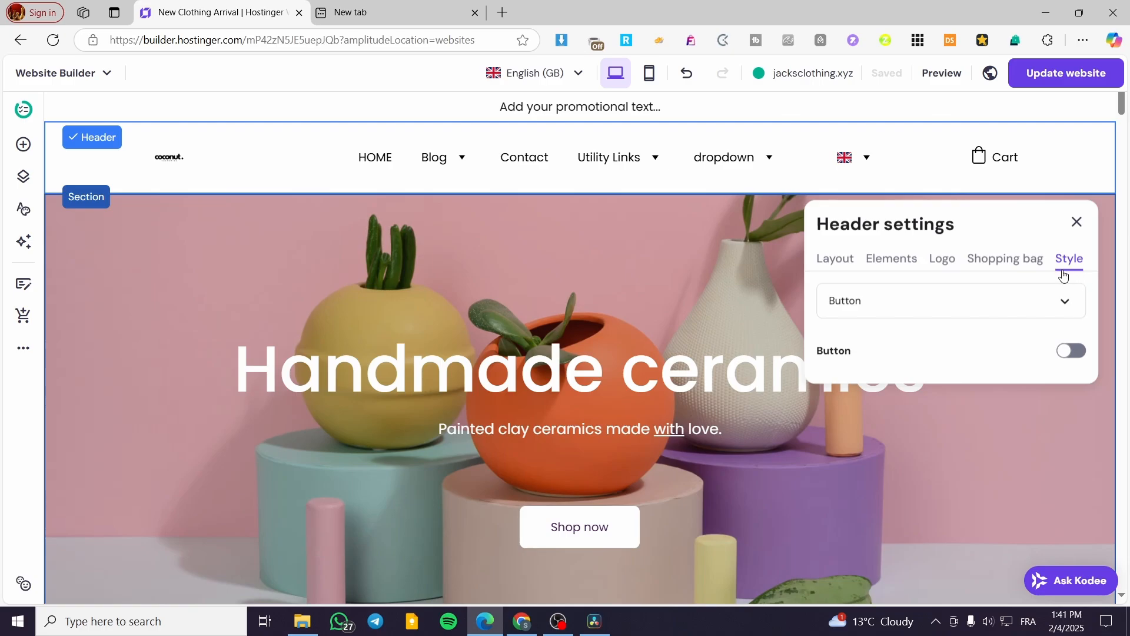
left_click(1067, 291)
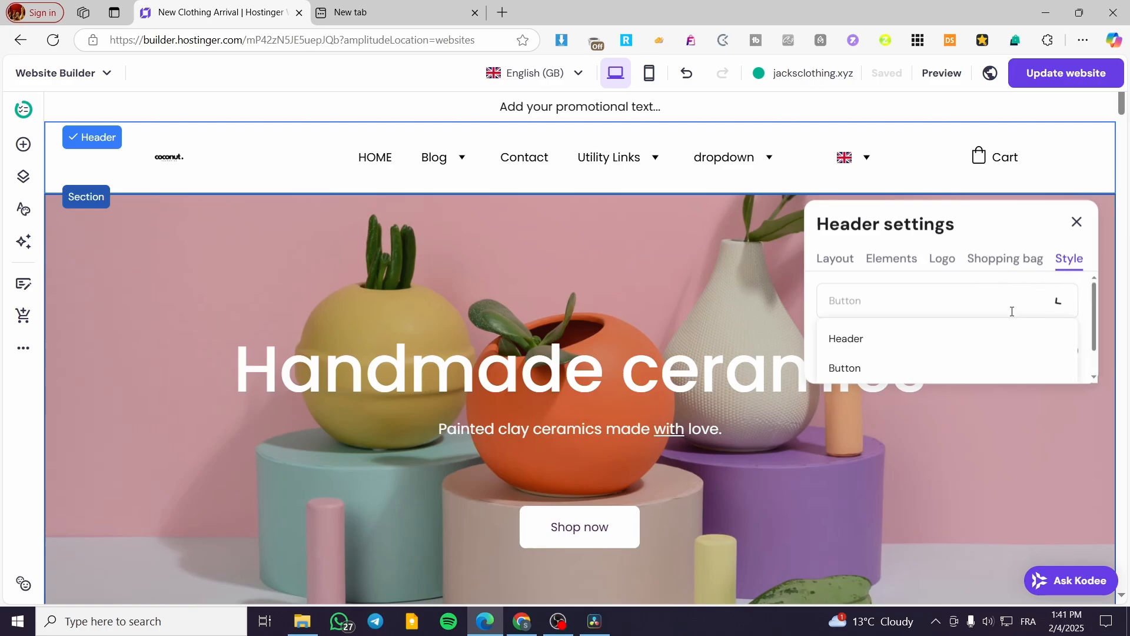
left_click(888, 348)
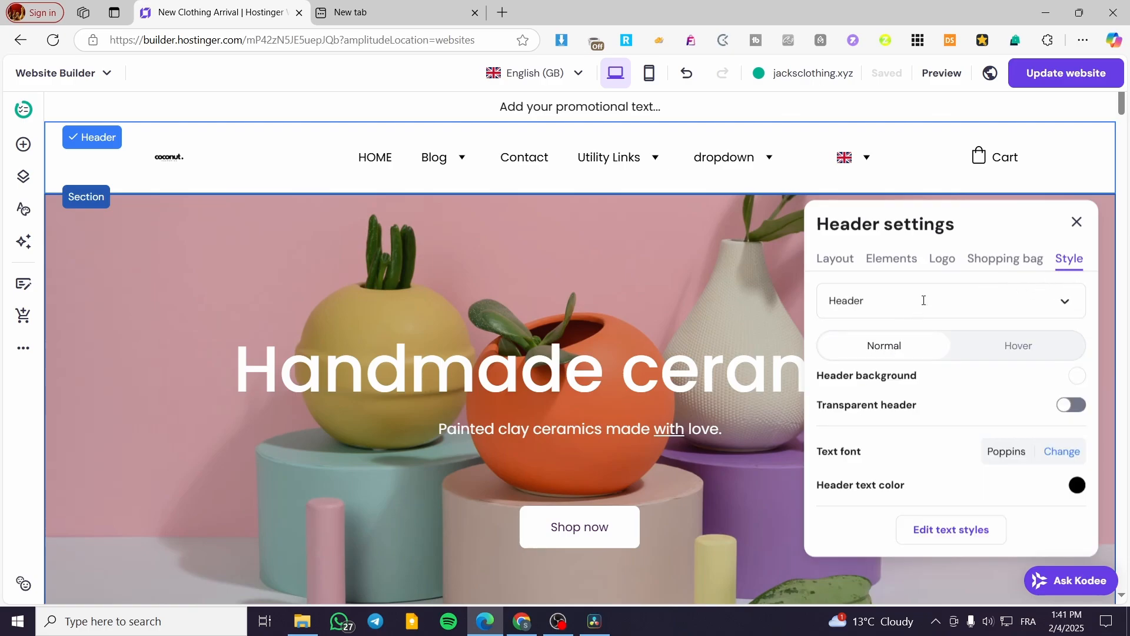
Step: Compare the header's hover and normal styles, and toggle the transparent header on and off
left_click(989, 353)
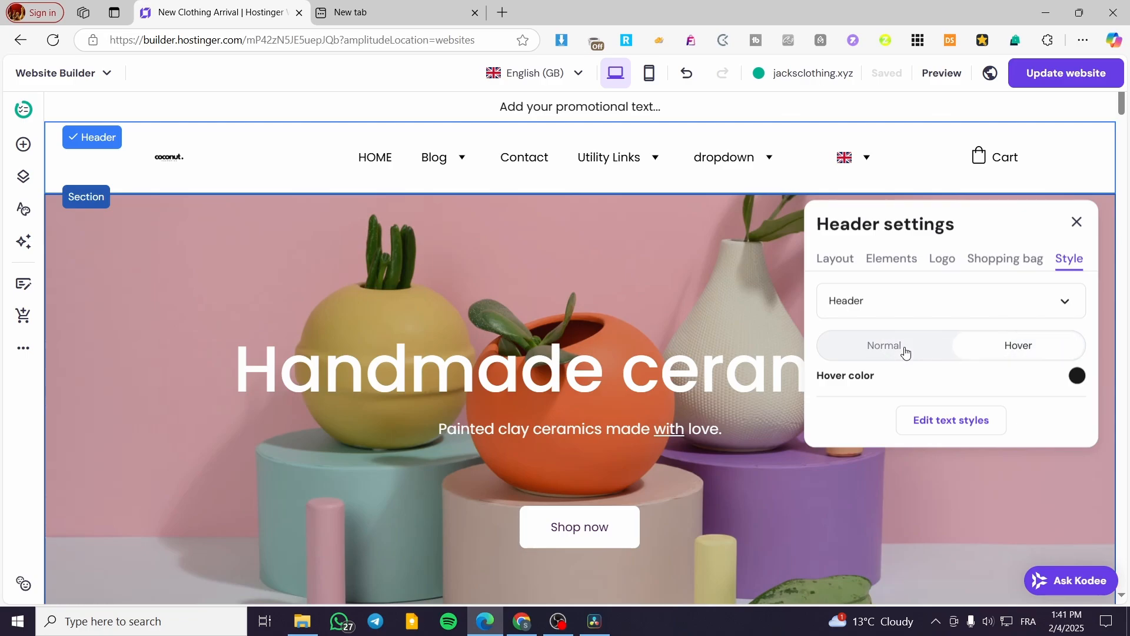
left_click(905, 352)
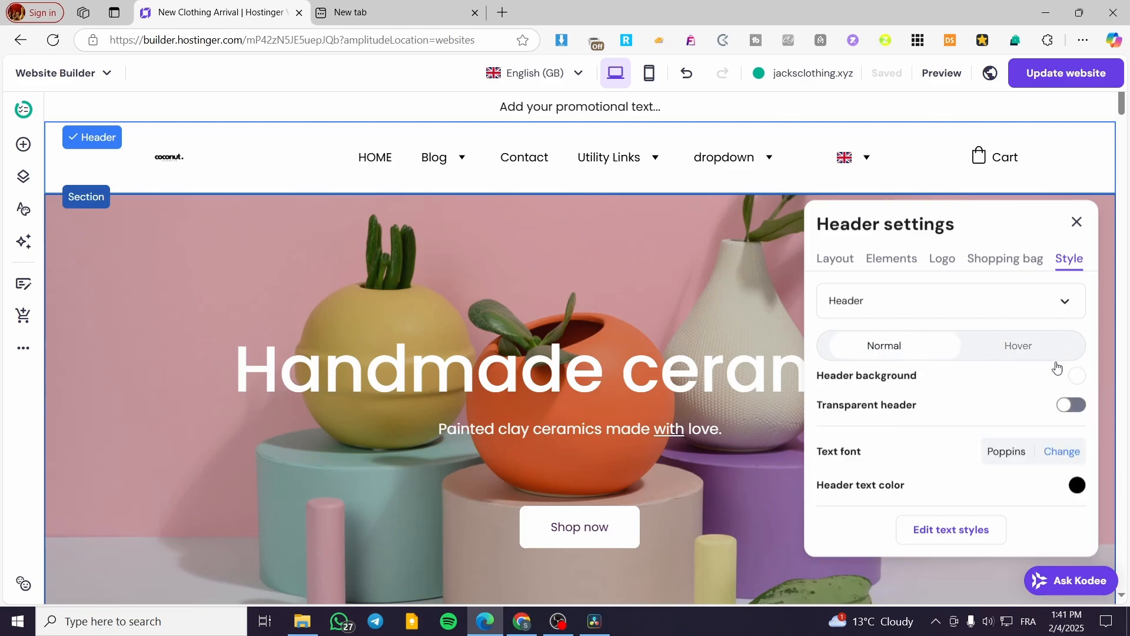
left_click(1065, 410)
left_click(1071, 406)
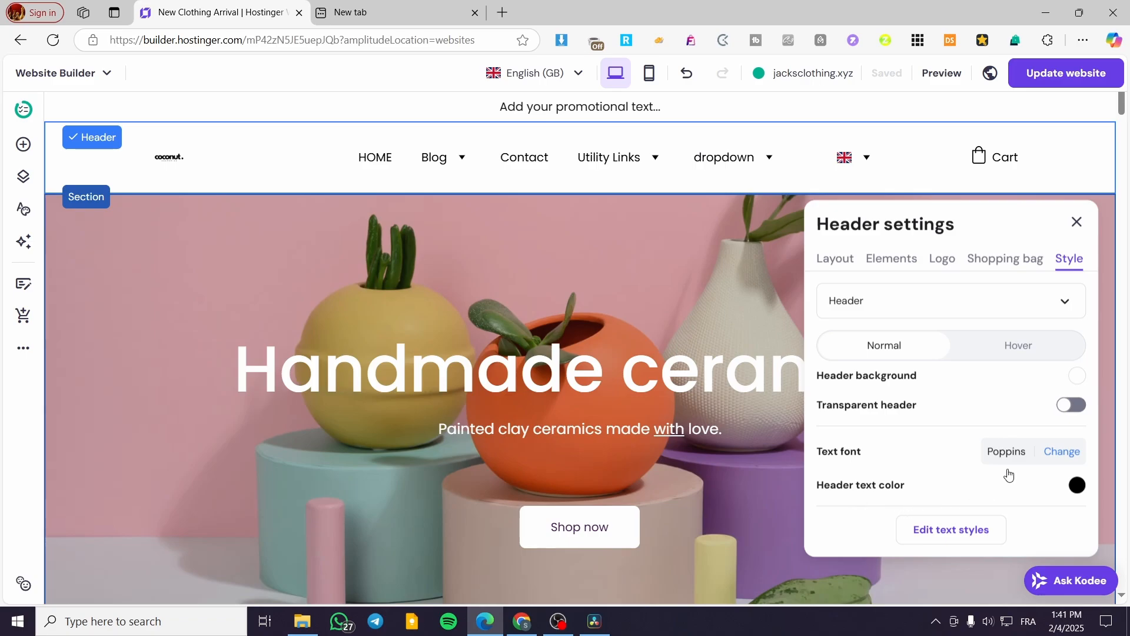
Step: Look through the header's Button and Social icons style settings, and close the header settings
left_click(1009, 300)
left_click(917, 369)
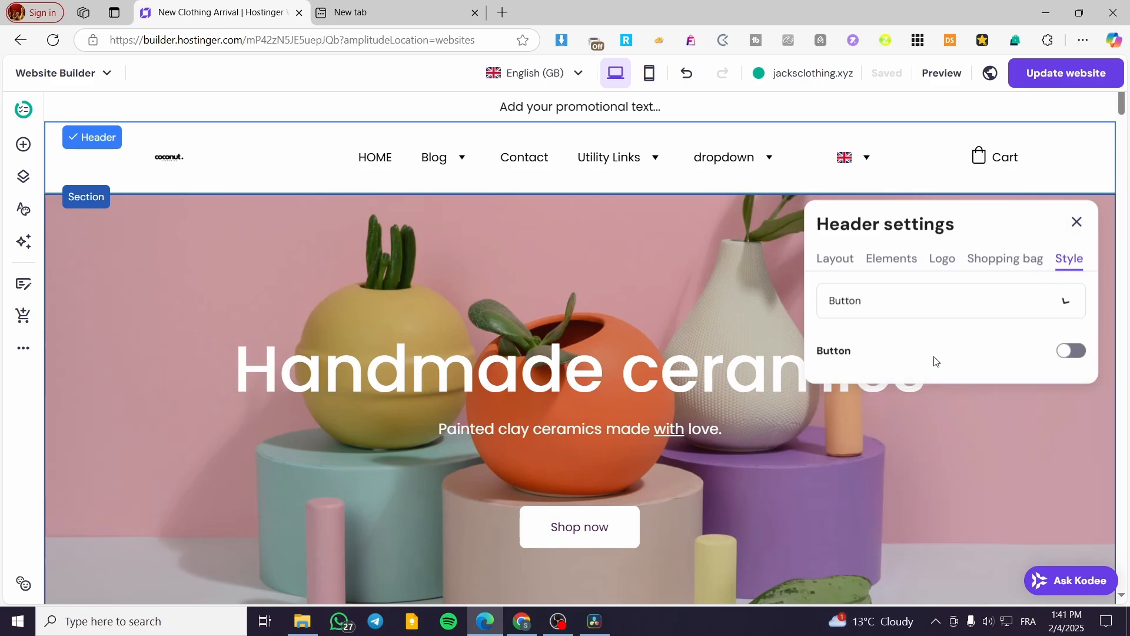
left_click(1078, 352)
left_click(1028, 298)
scroll(922, 366, "down", 1)
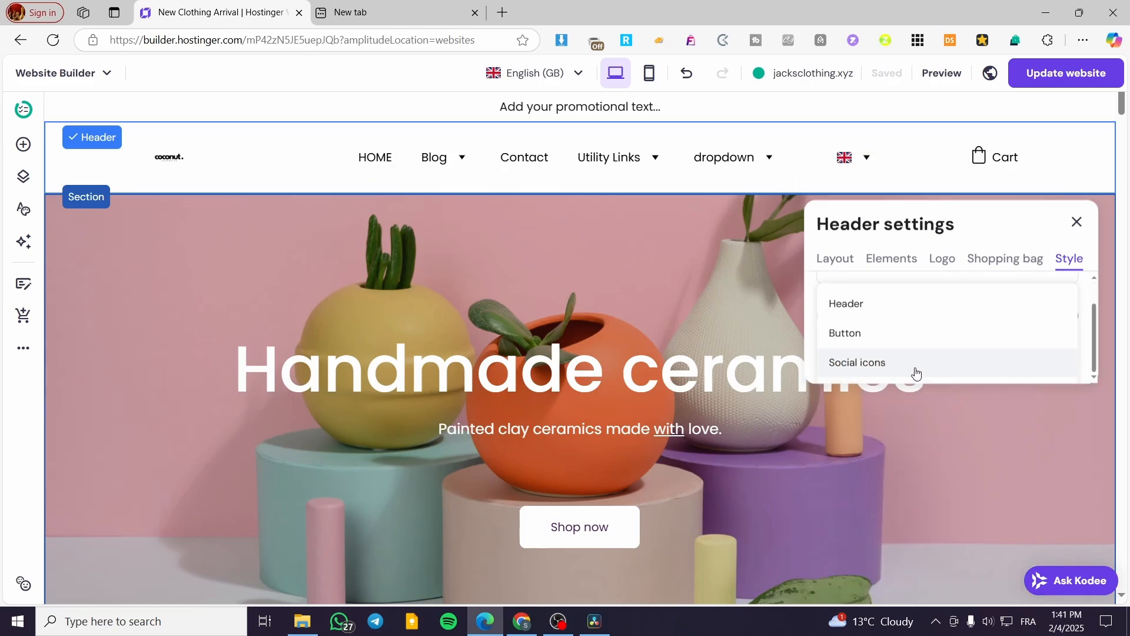
left_click(916, 373)
left_click(1077, 222)
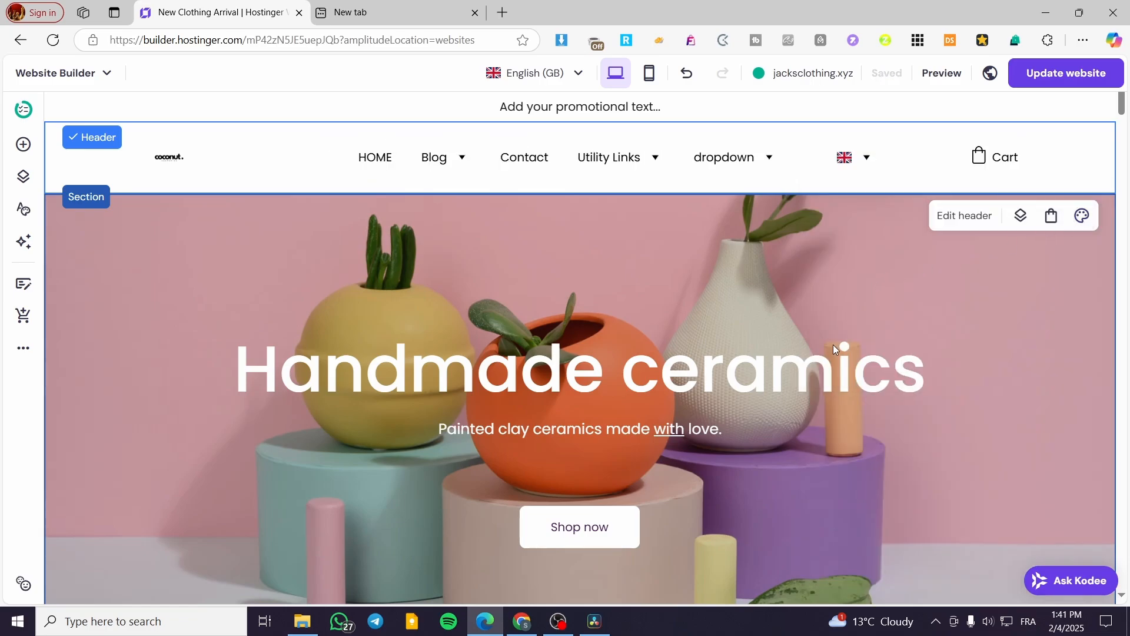
Step: Look over the home page and browse the list of elements that can be added to it
scroll(897, 262, "down", 10)
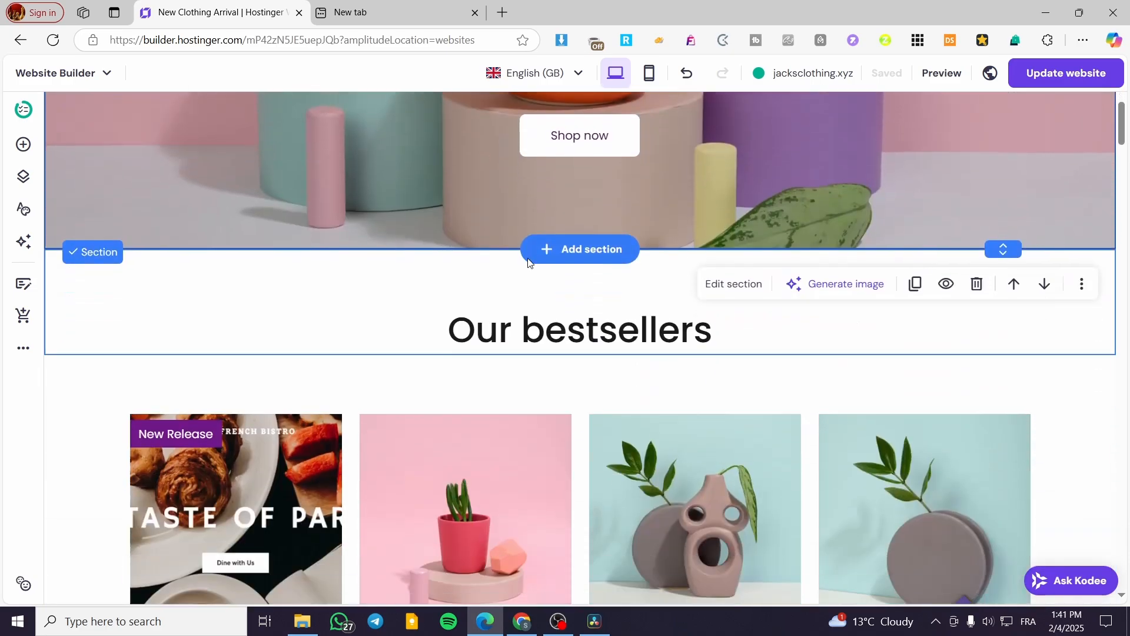
scroll(462, 400, "up", 10)
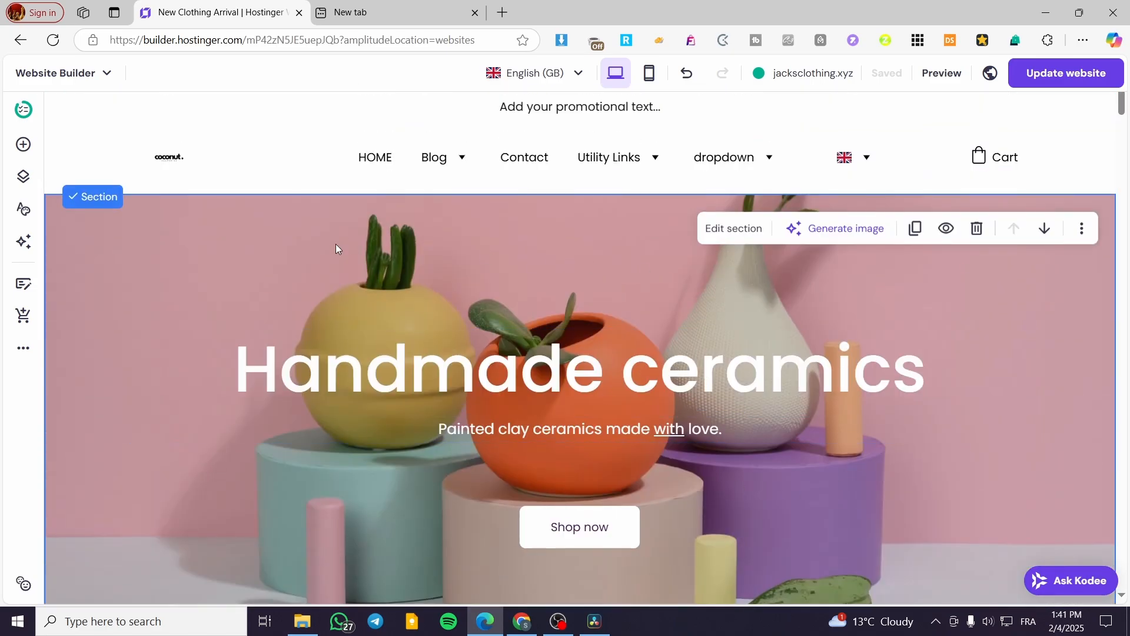
left_click(24, 145)
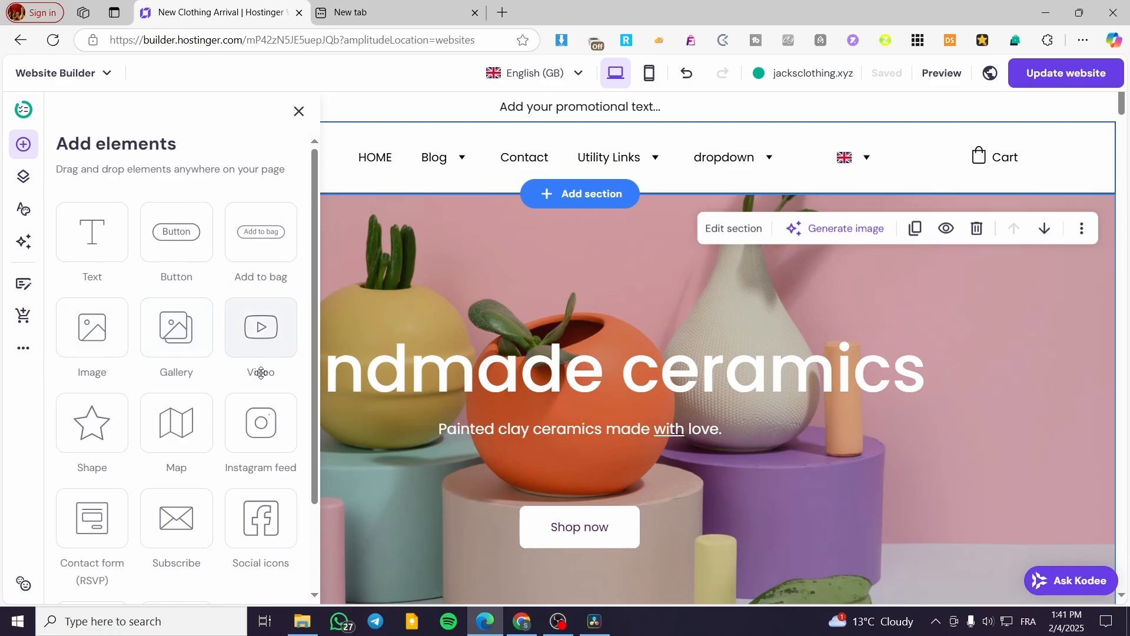
scroll(252, 495, "down", 2)
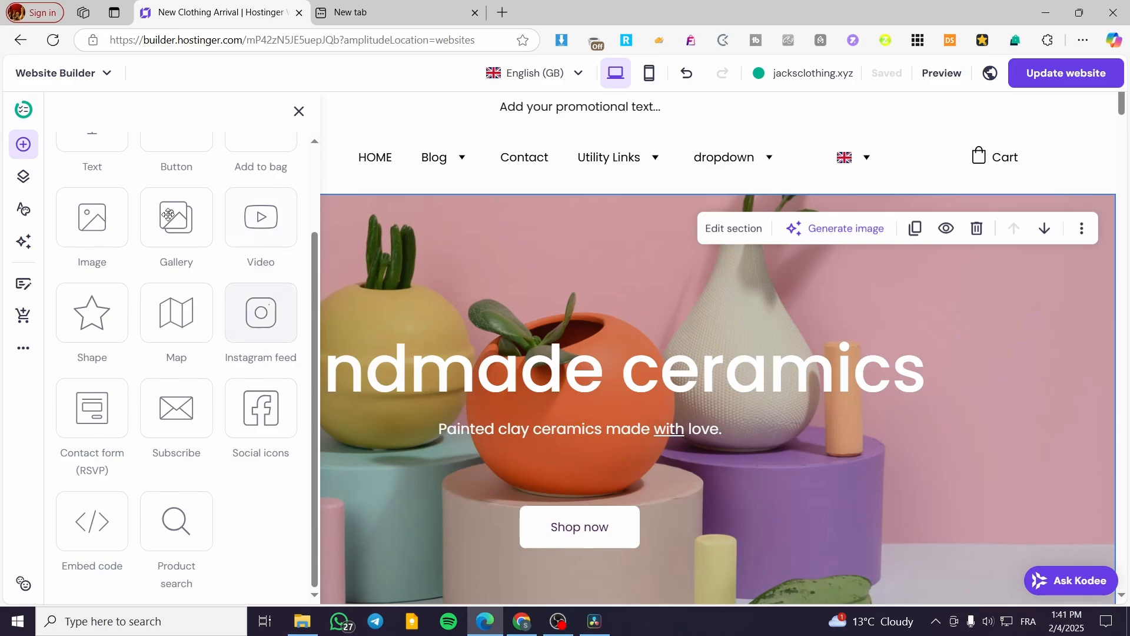
left_click(299, 112)
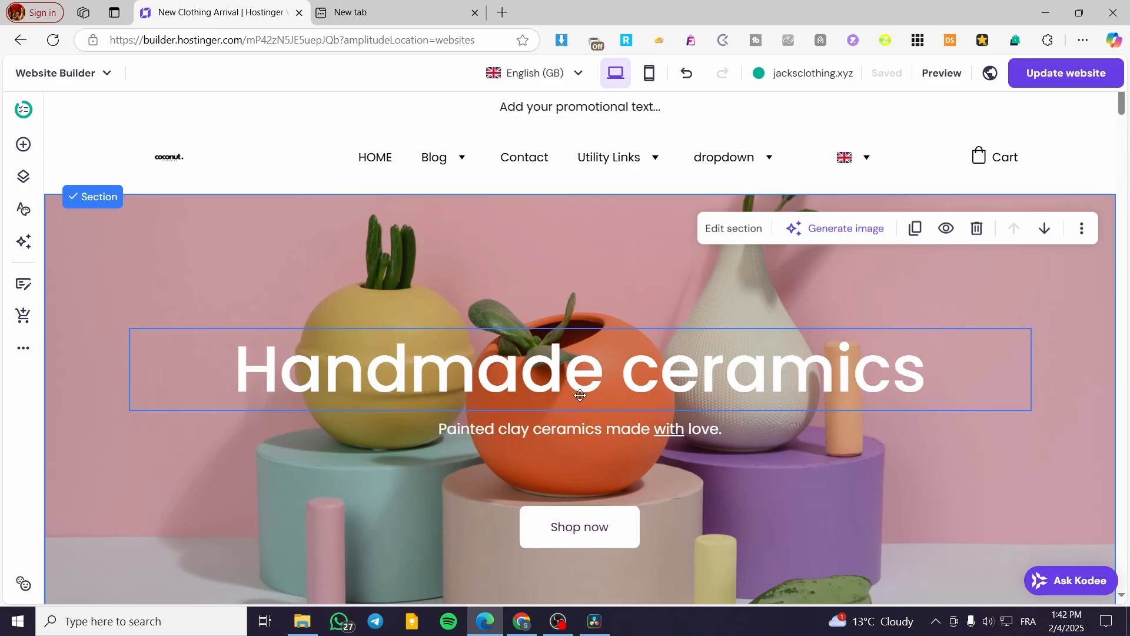
Step: Open the "Handmade ceramics" heading for text editing and review its formatting options, including line height and animation
left_click(804, 399)
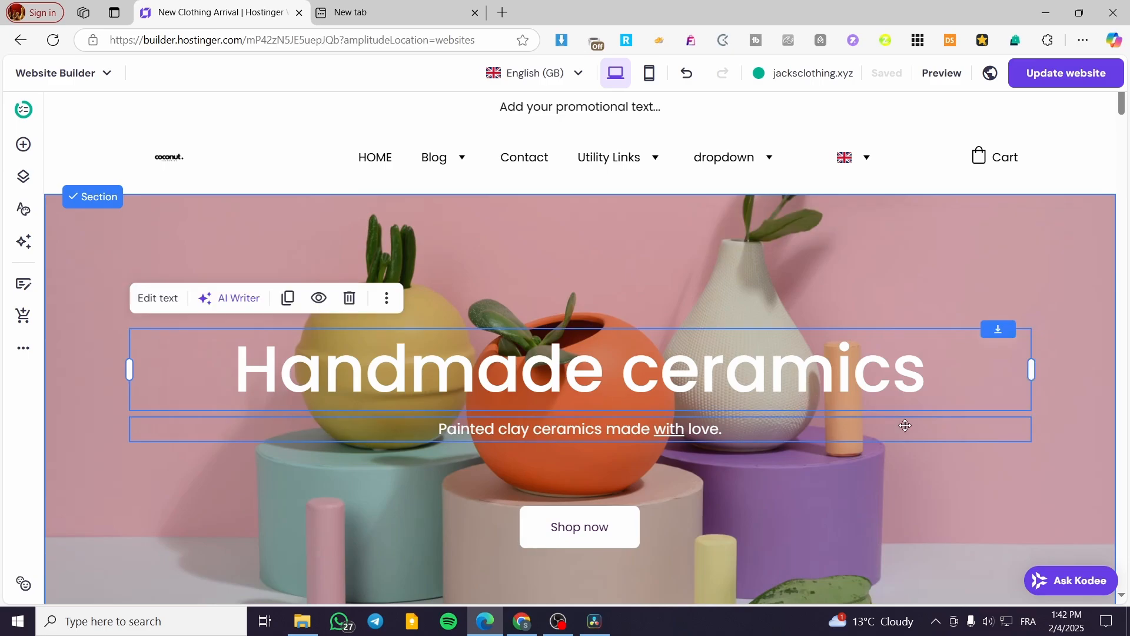
left_click(648, 438)
left_click(658, 387)
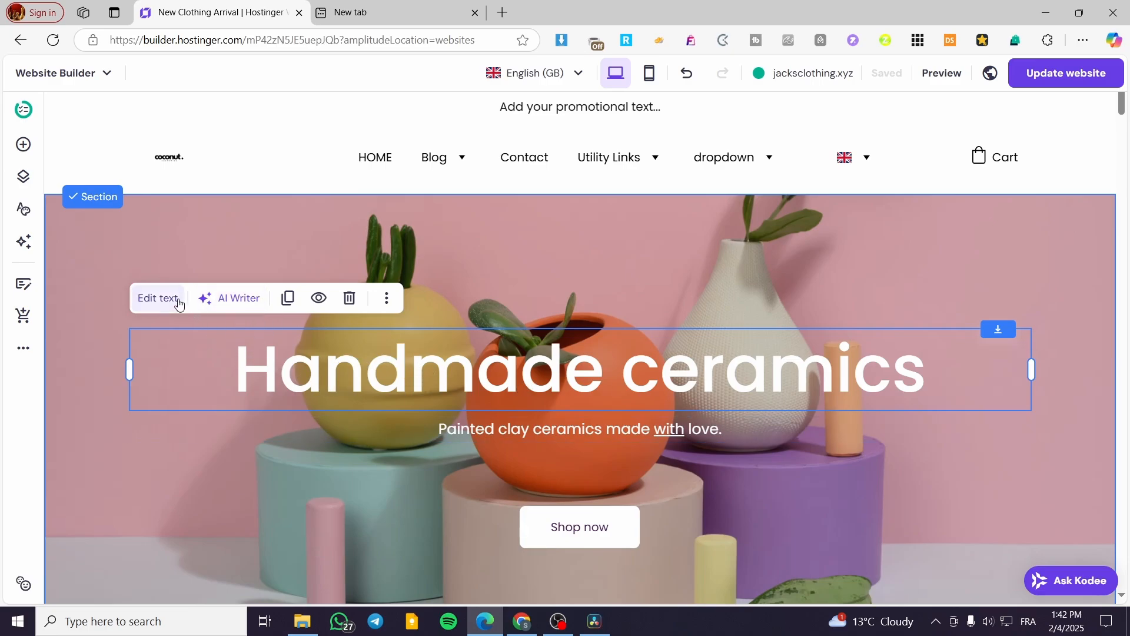
left_click(158, 299)
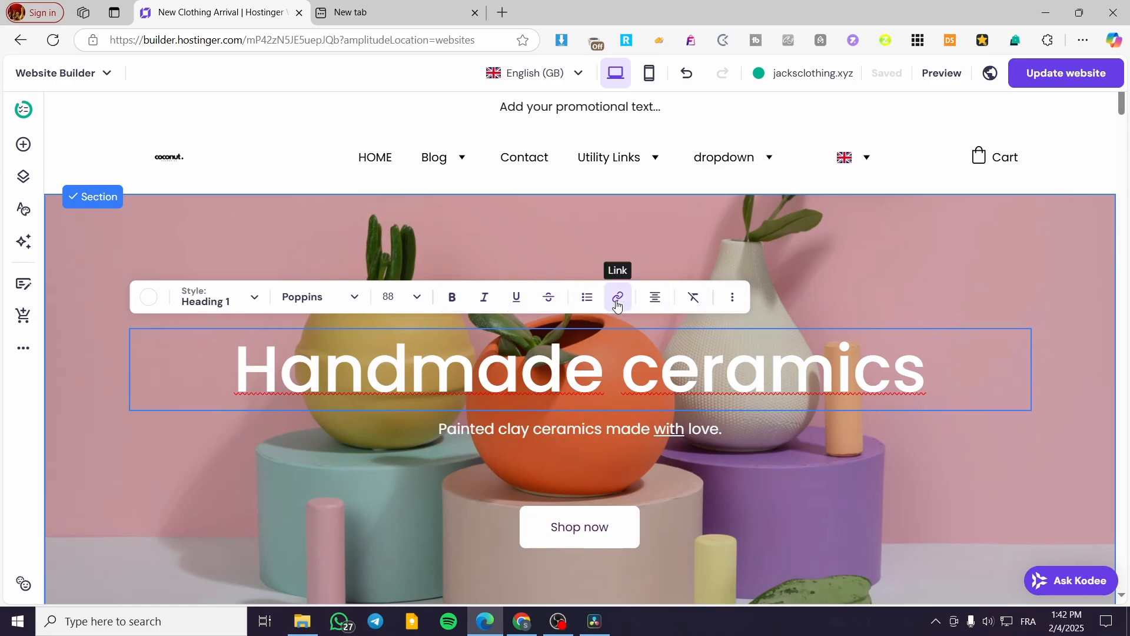
left_click(734, 300)
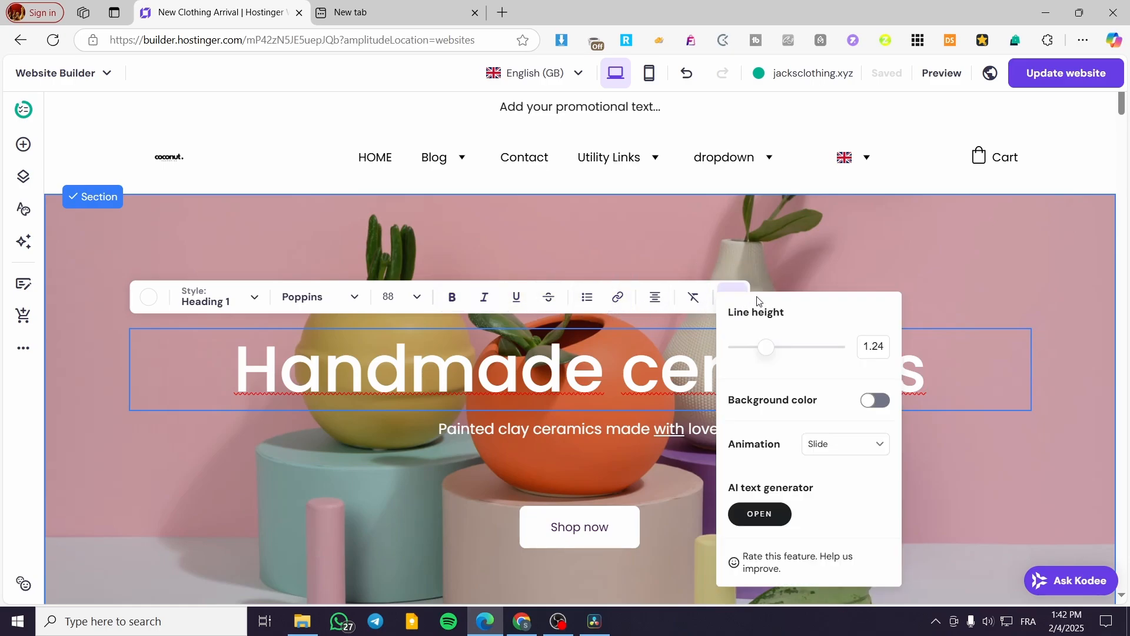
left_click(868, 267)
Step: Open the settings of the "Shop now" button and review its general, style and animation options
scroll(712, 457, "down", 3)
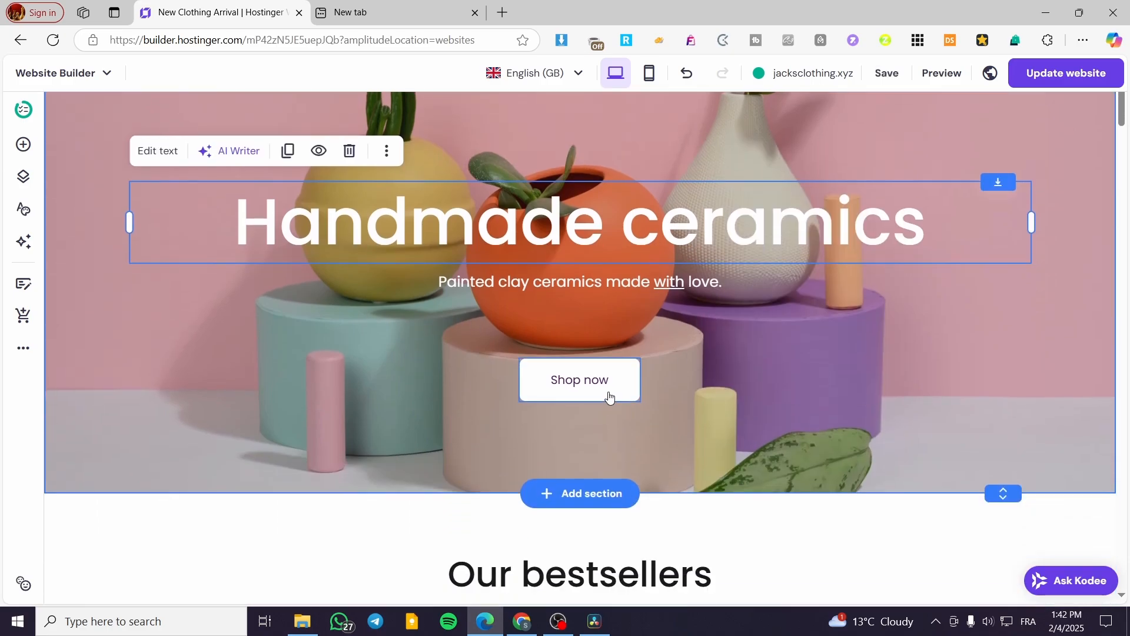
left_click(607, 393)
left_click(540, 332)
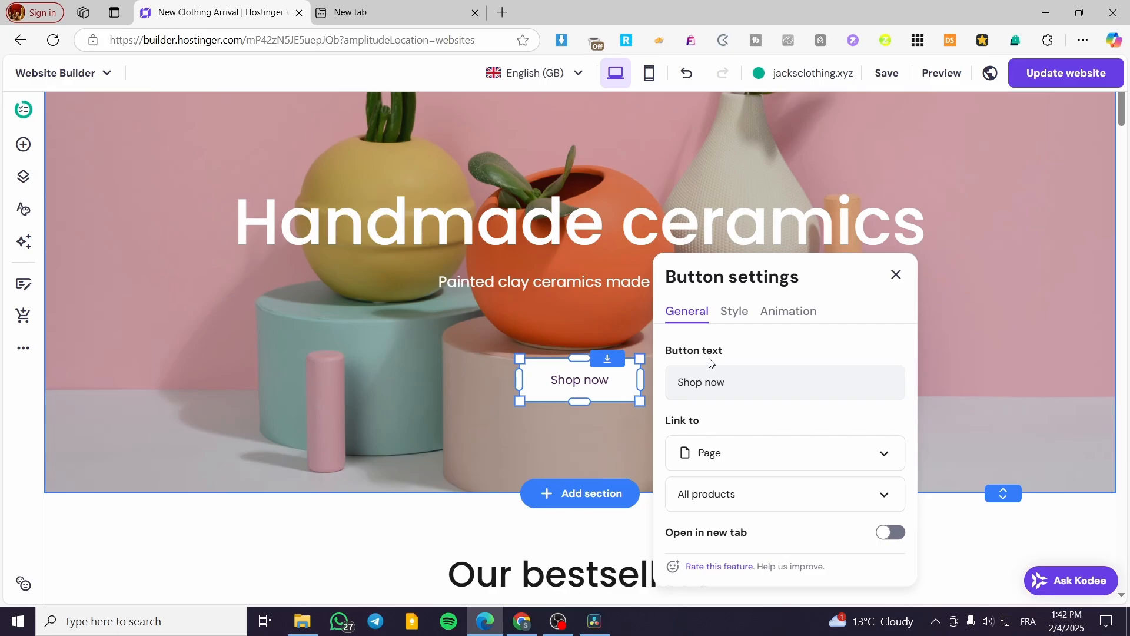
scroll(765, 373, "down", 1)
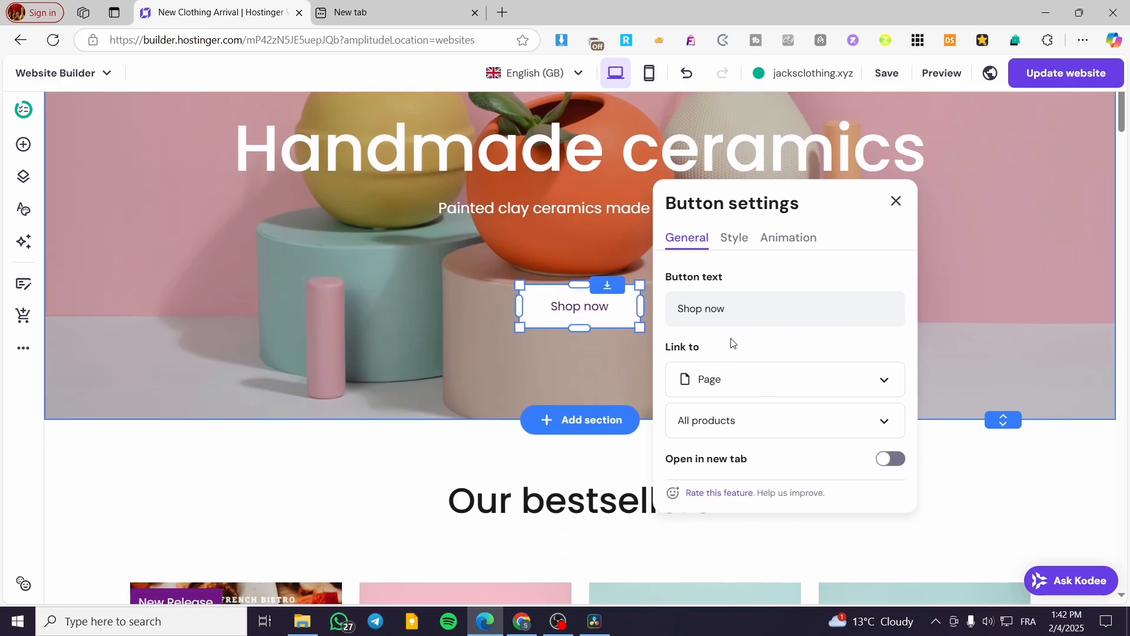
left_click(745, 239)
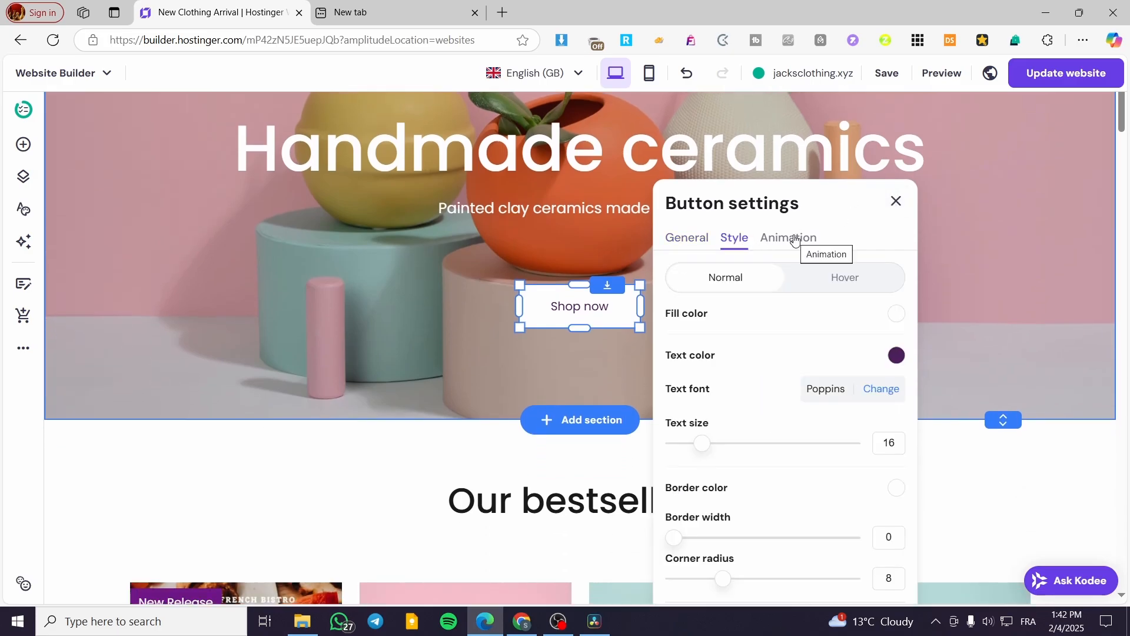
left_click(794, 239)
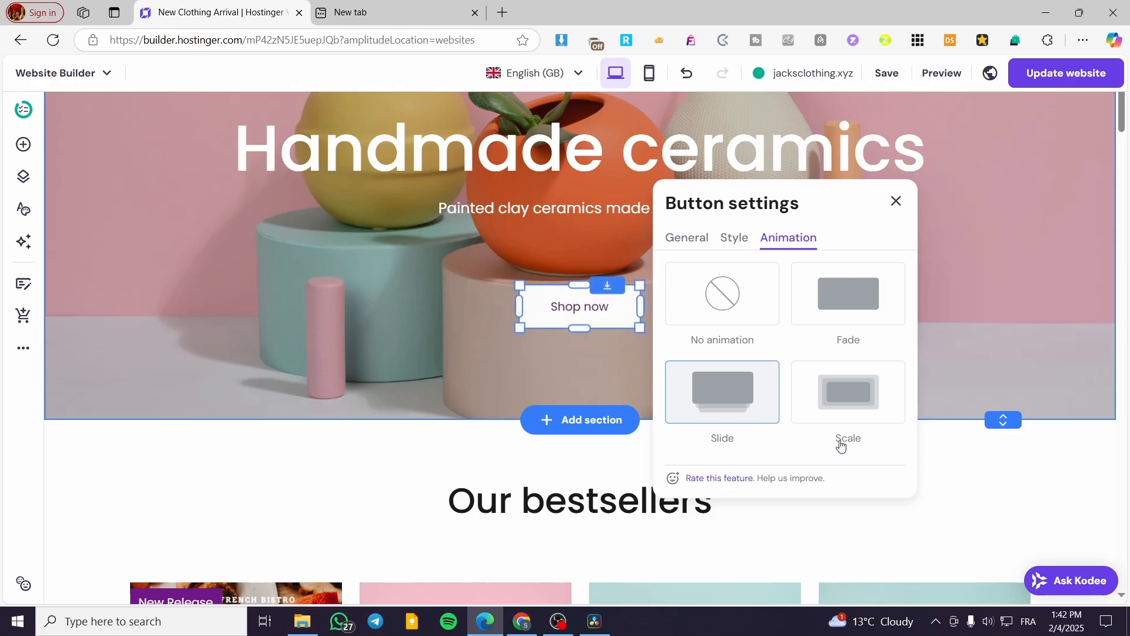
Step: Set the "Shop now" button's animation to Scale and close the button settings
left_click(846, 402)
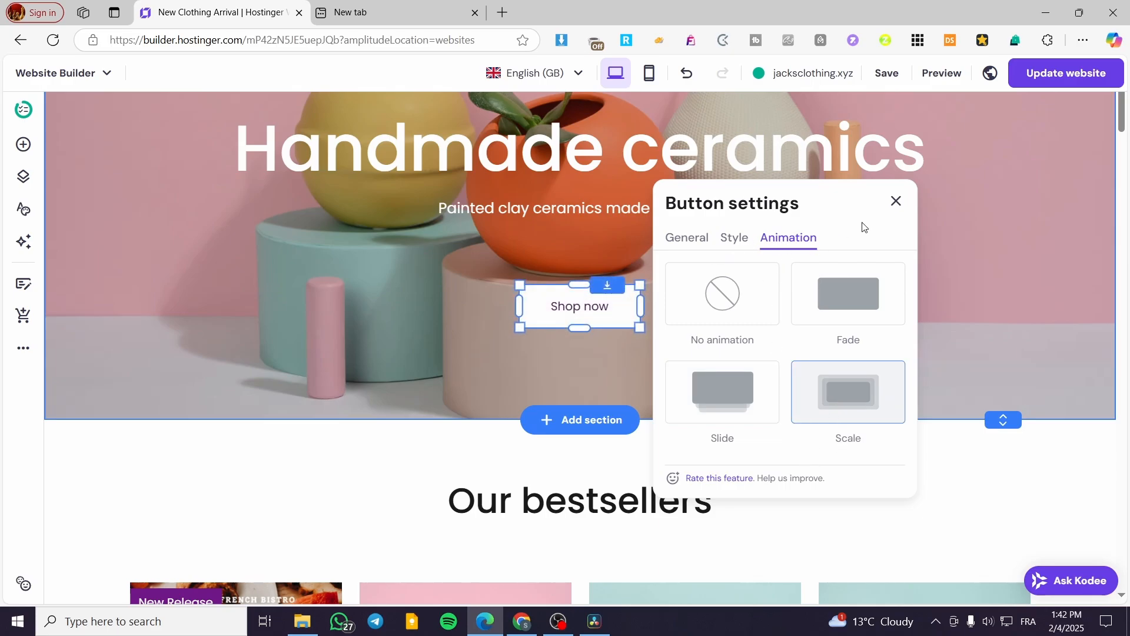
left_click(895, 202)
Step: Review the hero section's background, layout and anchor settings, and close the section settings
scroll(946, 337, "up", 4)
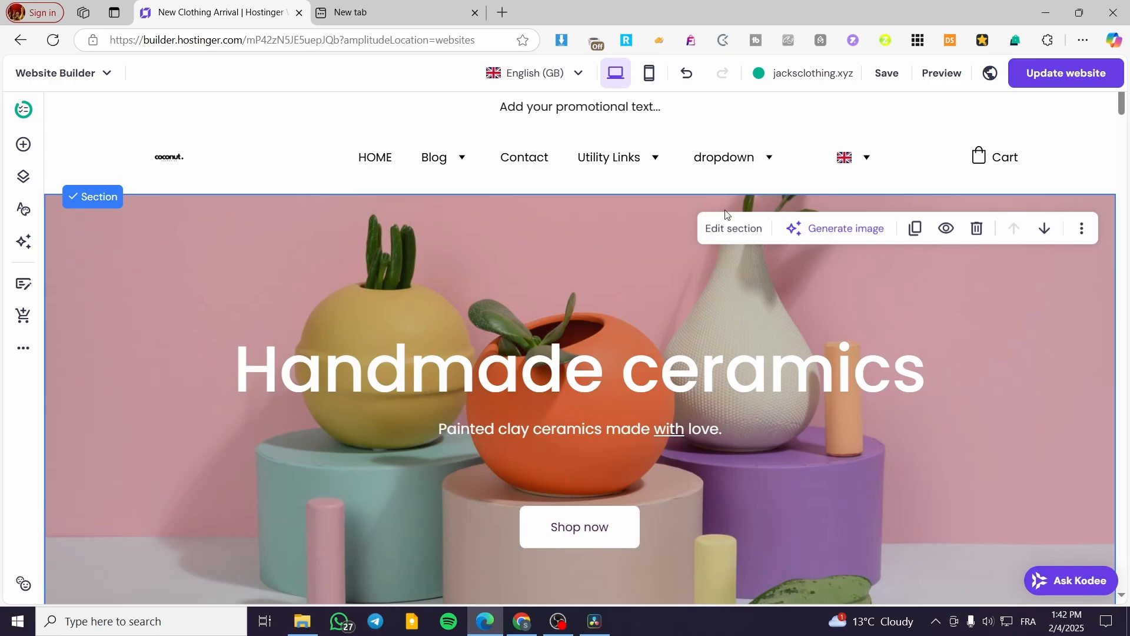
left_click(737, 230)
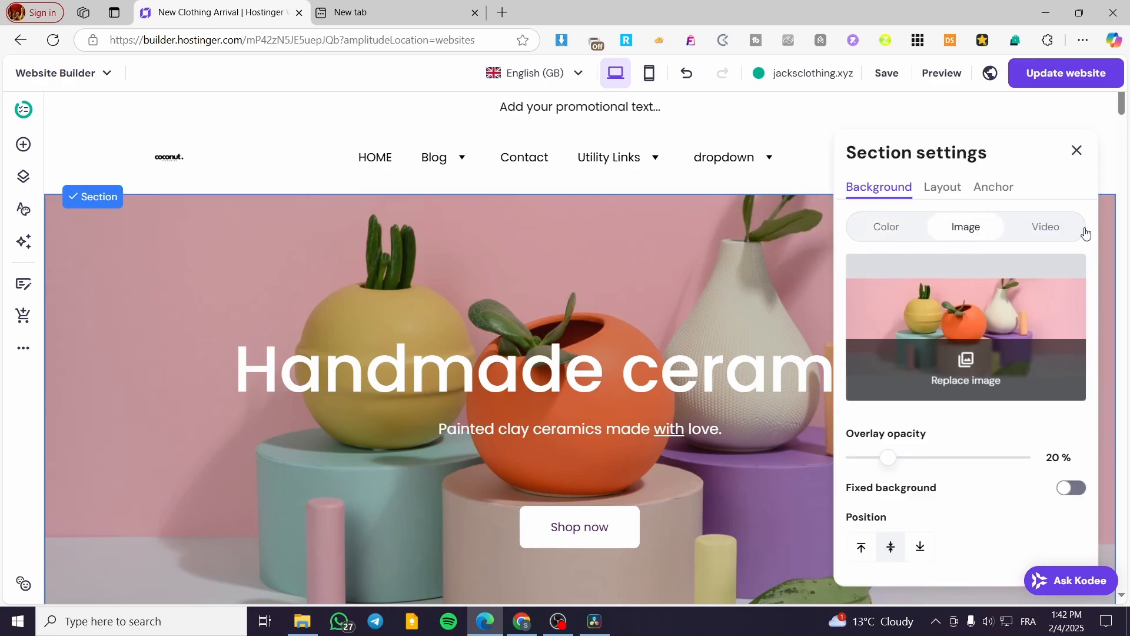
left_click(944, 189)
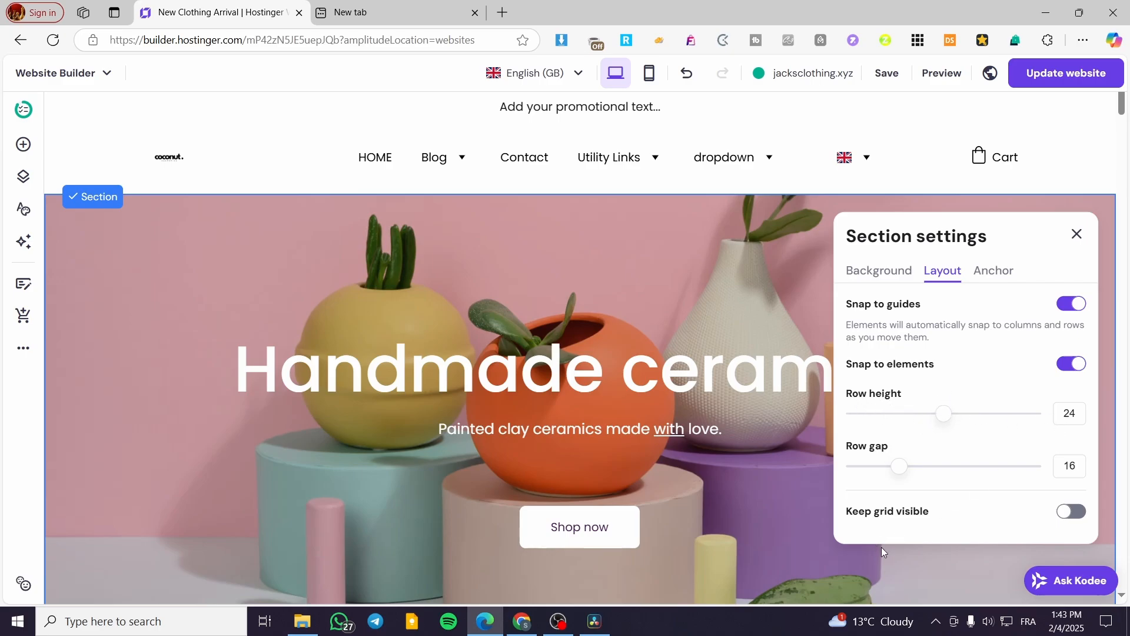
left_click(997, 272)
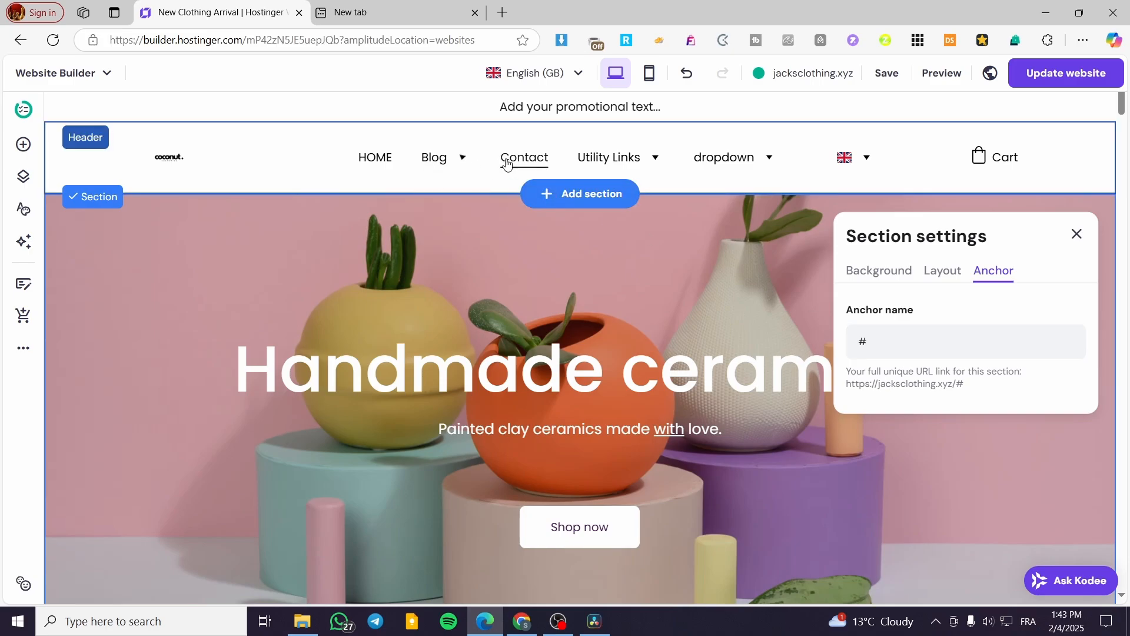
left_click(1077, 233)
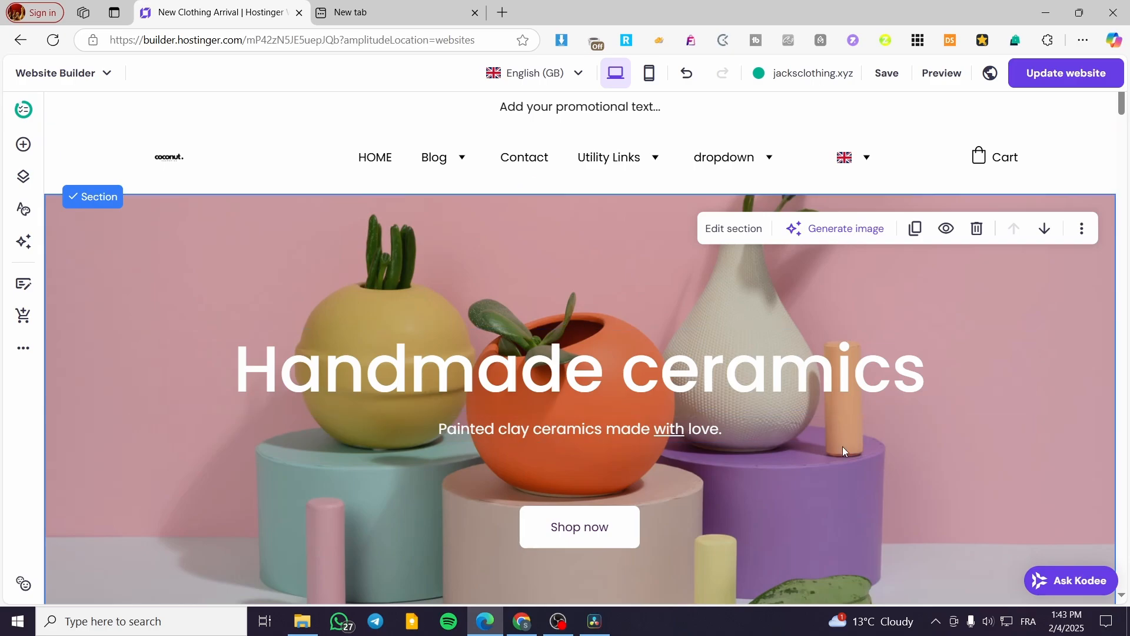
Step: Check the hero section's visibility and copy/paste options, and the additional options of the "Handmade ceramics" heading
scroll(1055, 330, "down", 9)
scroll(986, 170, "up", 8)
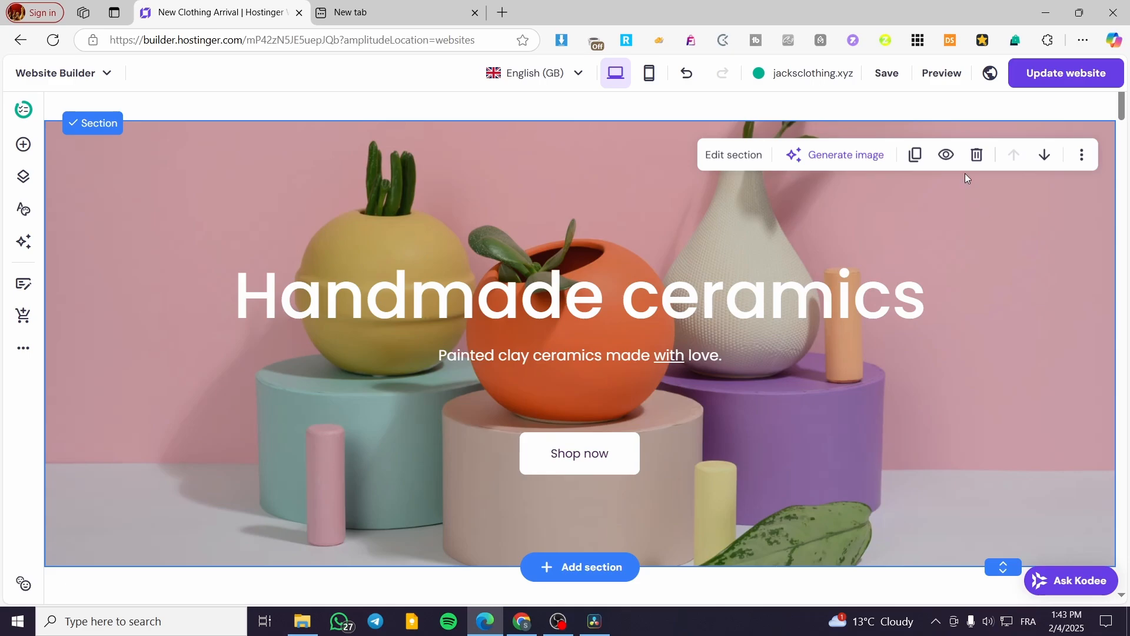
left_click(946, 154)
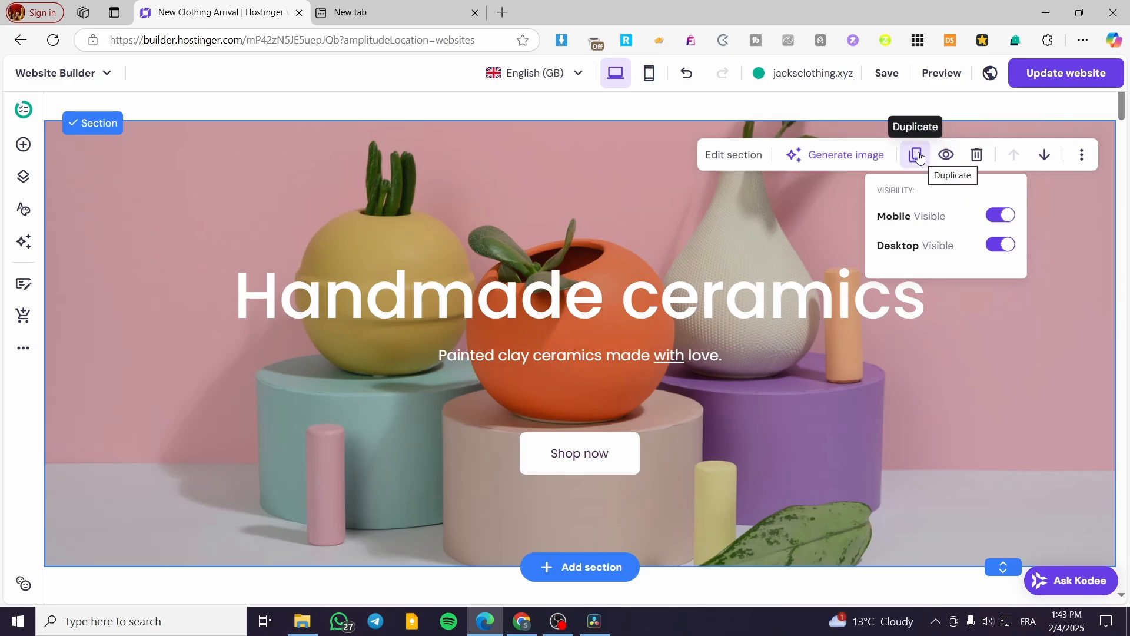
left_click(1082, 155)
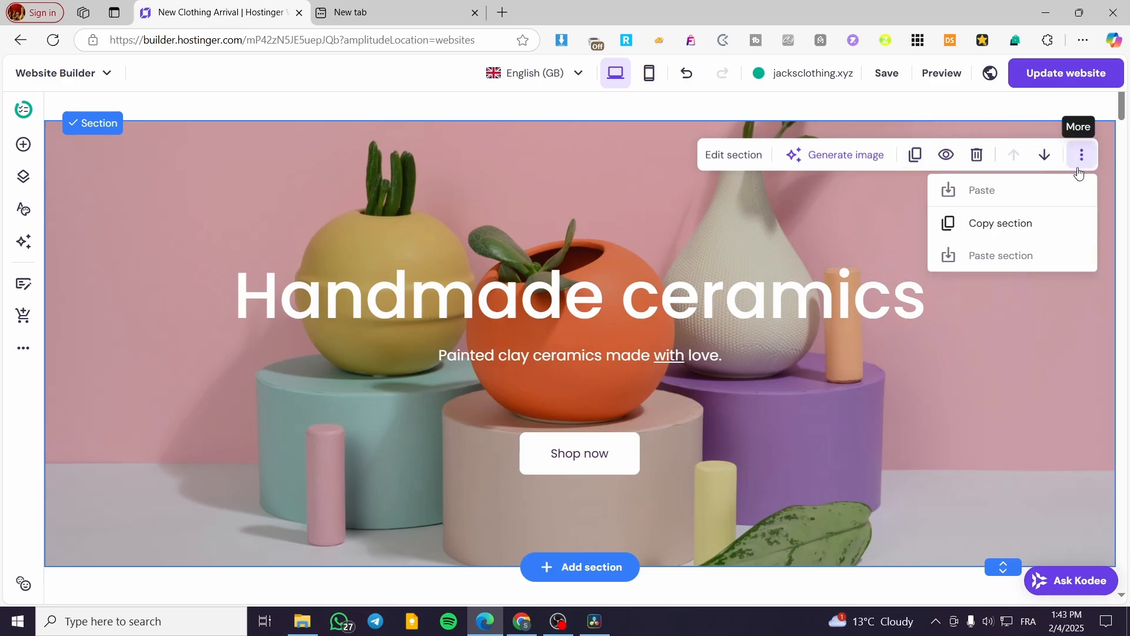
left_click(870, 276)
left_click(387, 225)
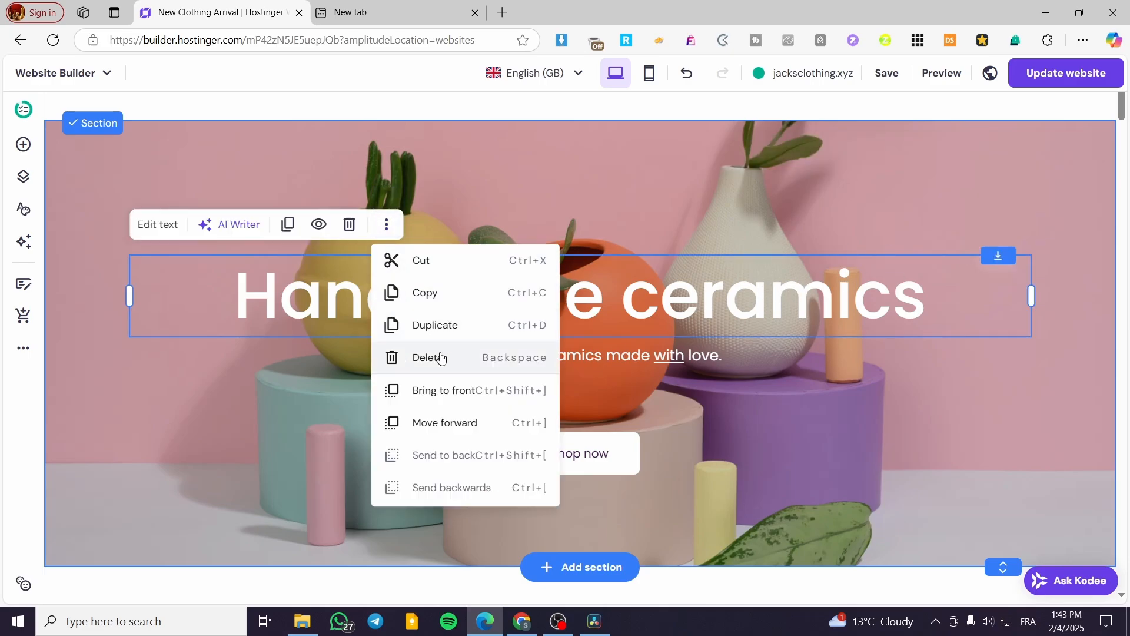
left_click(1020, 216)
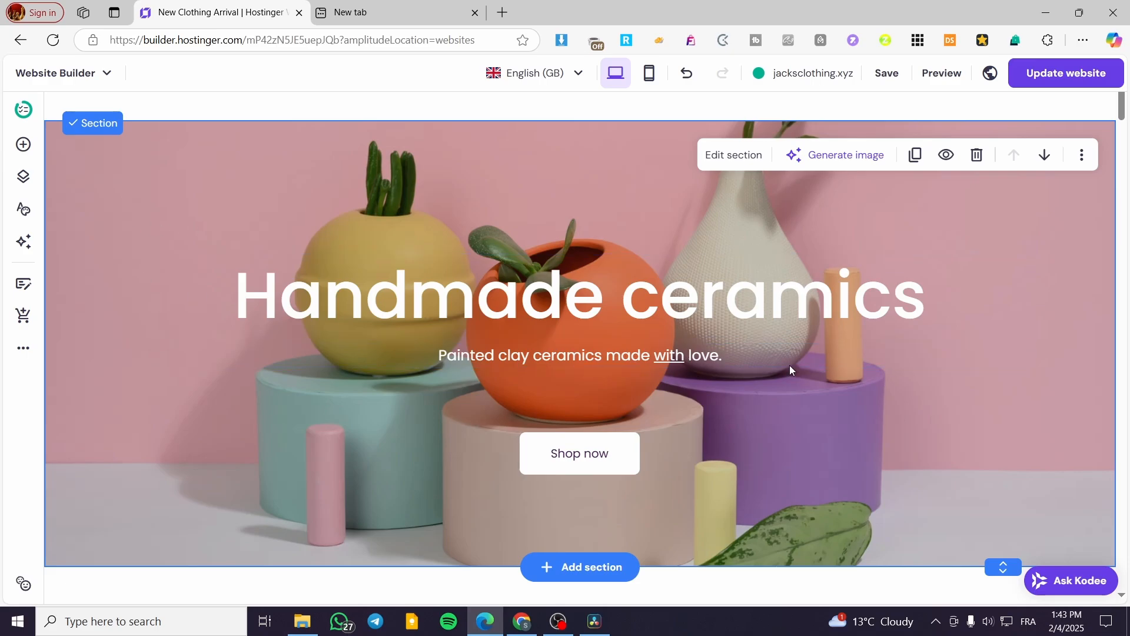
Step: Start adding a section below the hero, view the AI section generator, and close it
scroll(663, 342, "down", 5)
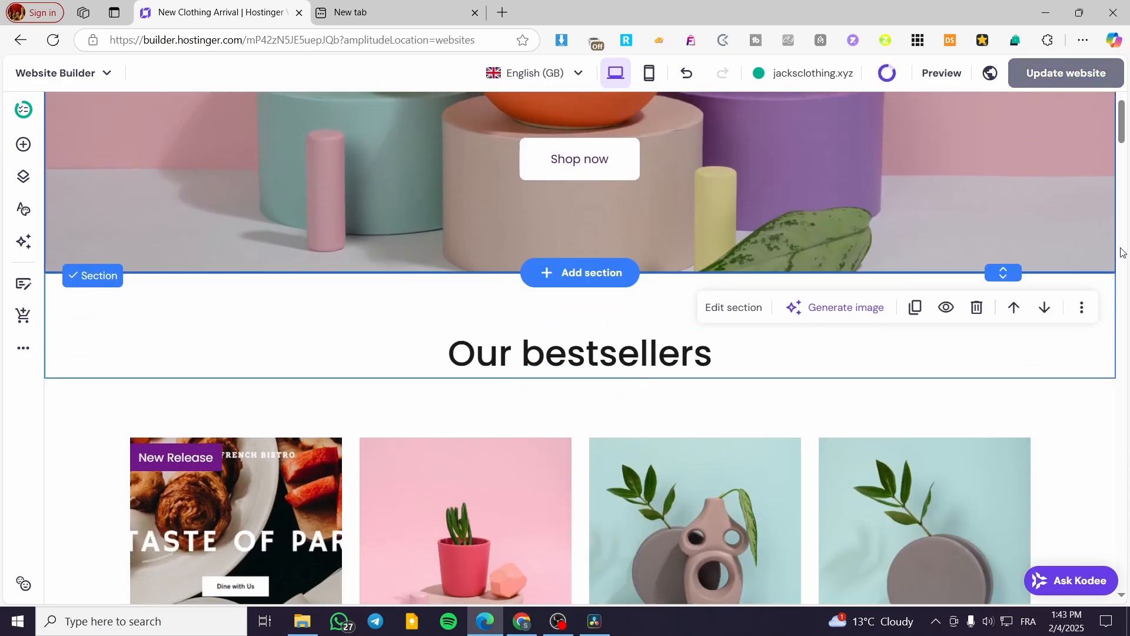
scroll(605, 300, "up", 3)
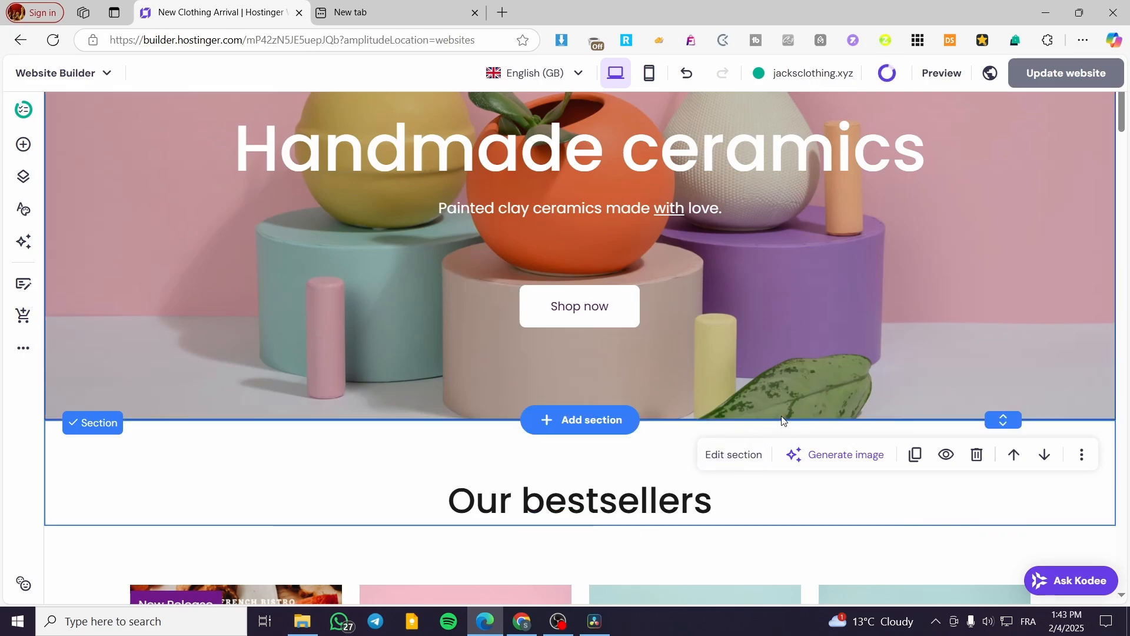
left_click(576, 421)
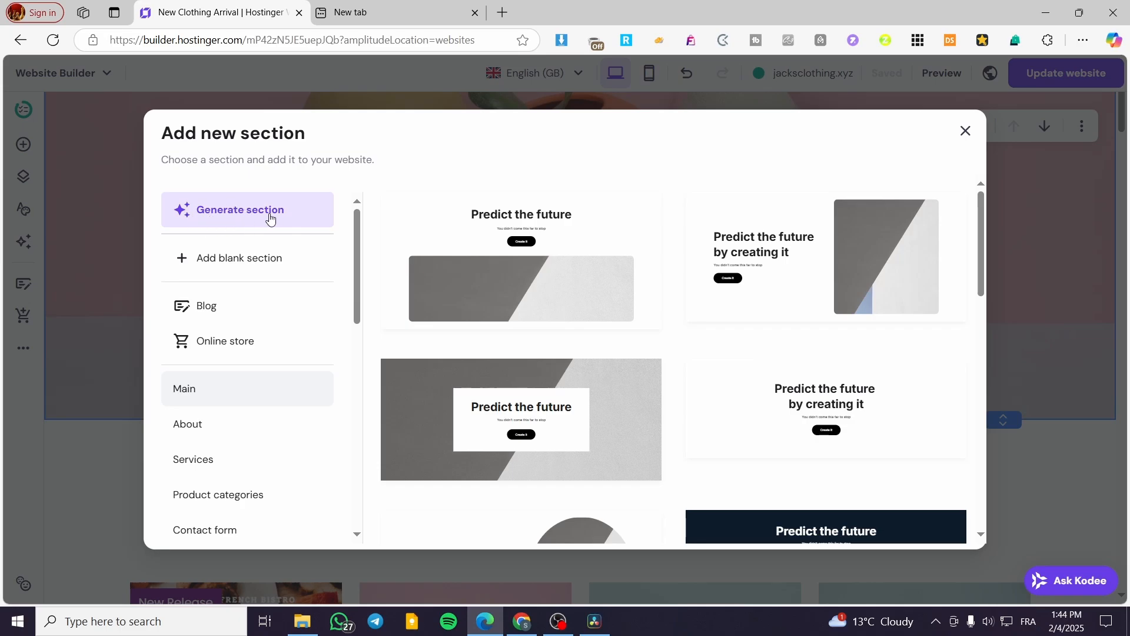
left_click(255, 222)
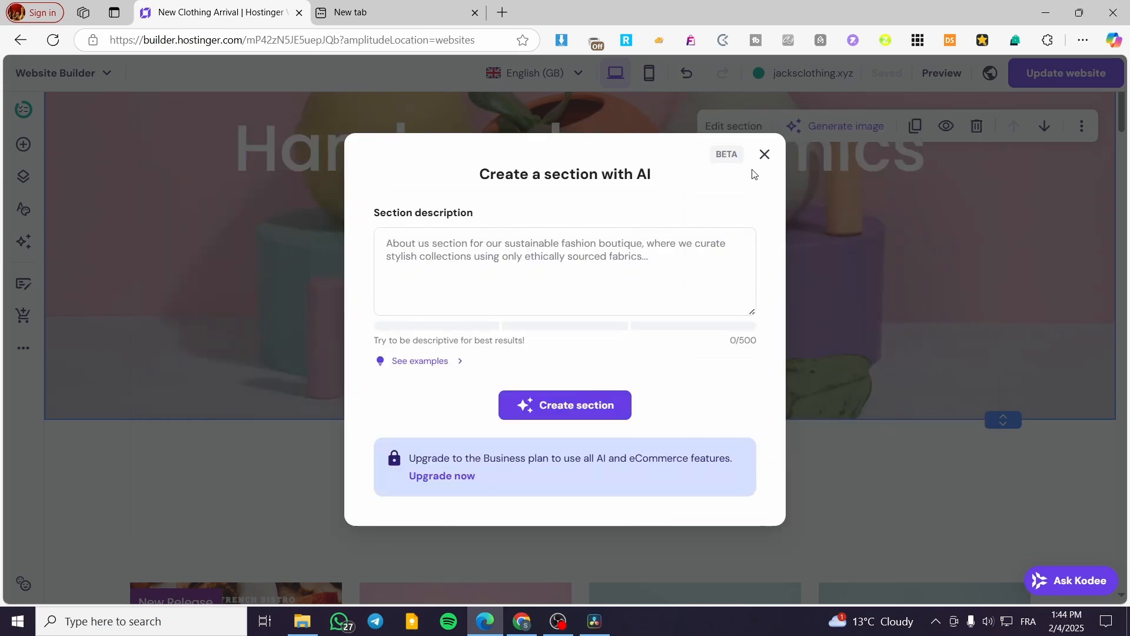
left_click(765, 154)
Step: Reopen the section library below the hero and browse the Blog, Online store, Map and Images templates
left_click(591, 418)
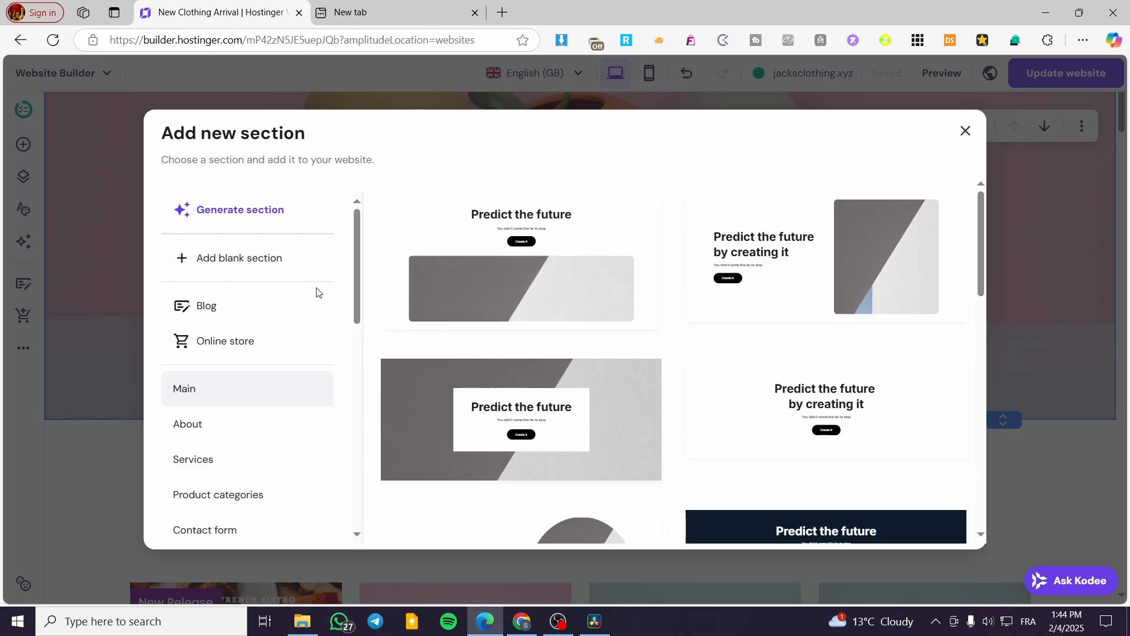
left_click(246, 306)
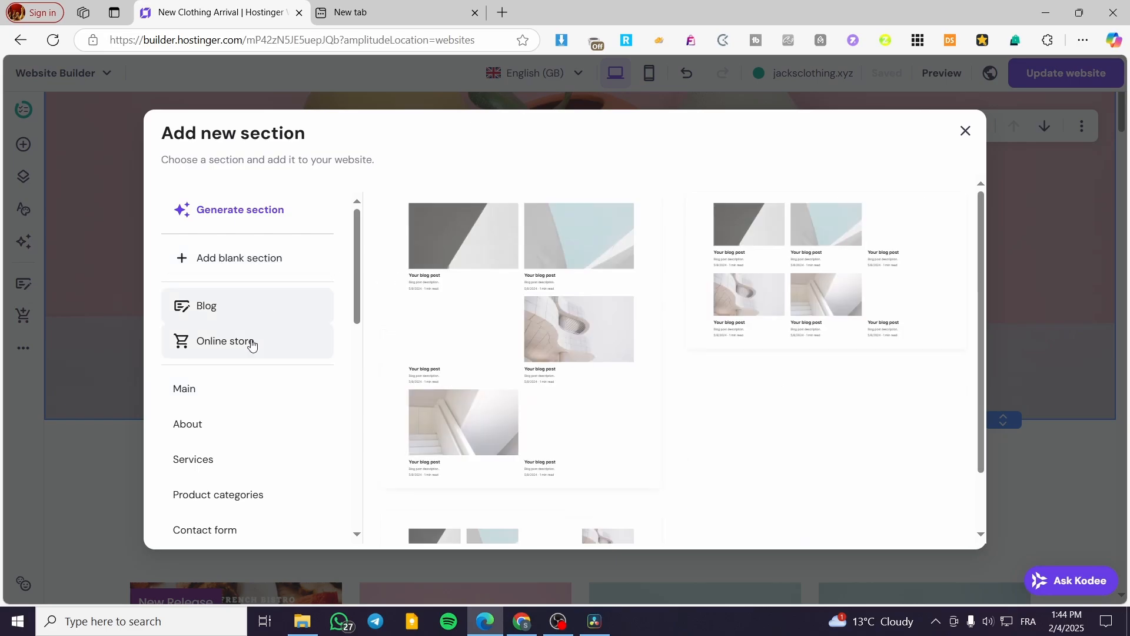
left_click(252, 344)
scroll(300, 405, "down", 1)
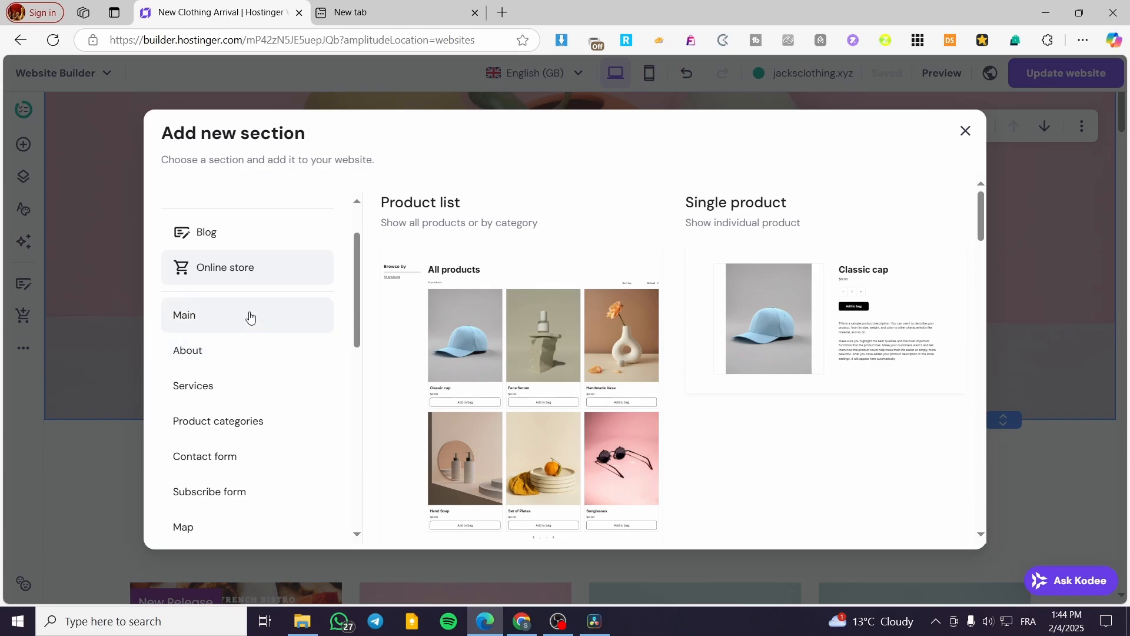
scroll(248, 322, "down", 1)
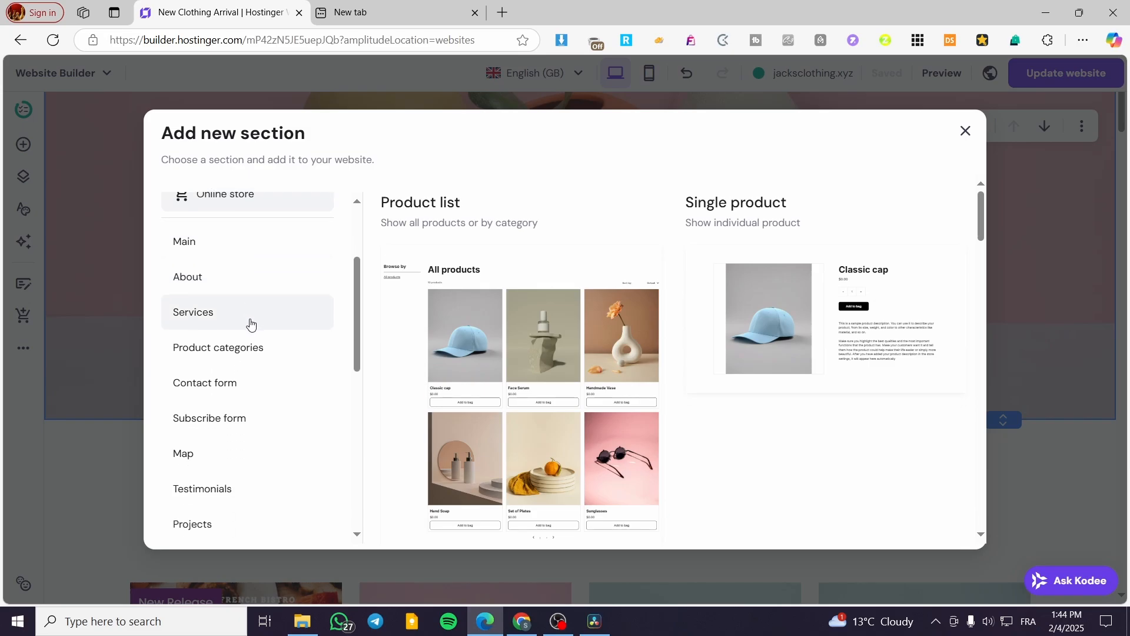
scroll(250, 323, "down", 1)
left_click(215, 389)
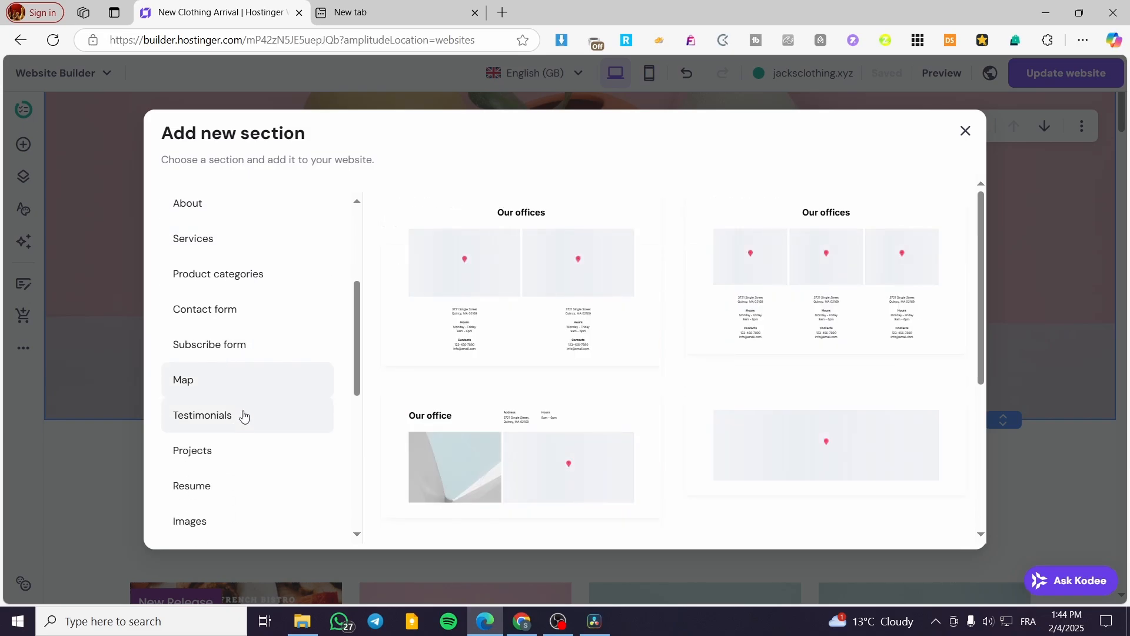
left_click(234, 514)
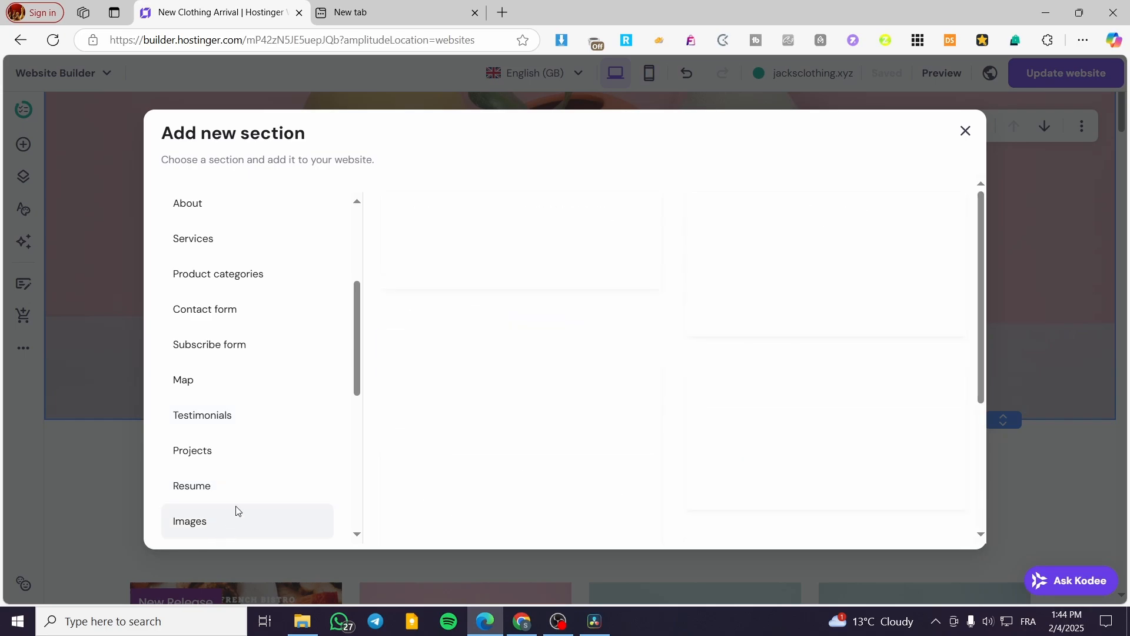
Step: Look through the Slideshow, Footer and Refund policy section templates, and close the library without adding a section
scroll(284, 392, "down", 3)
left_click(225, 374)
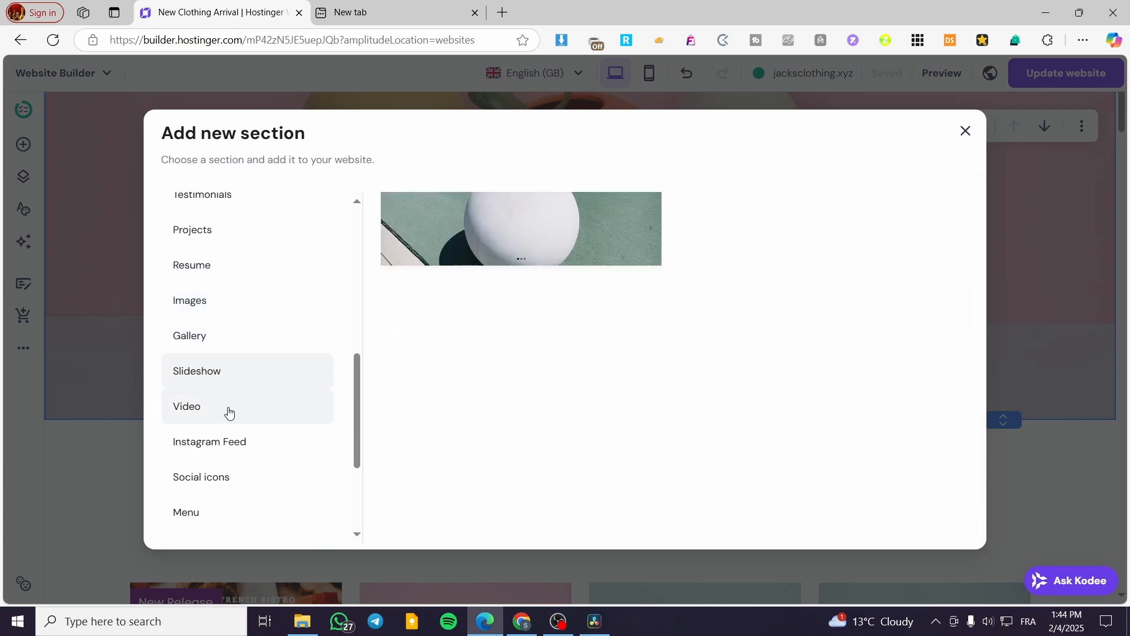
scroll(229, 412, "down", 3)
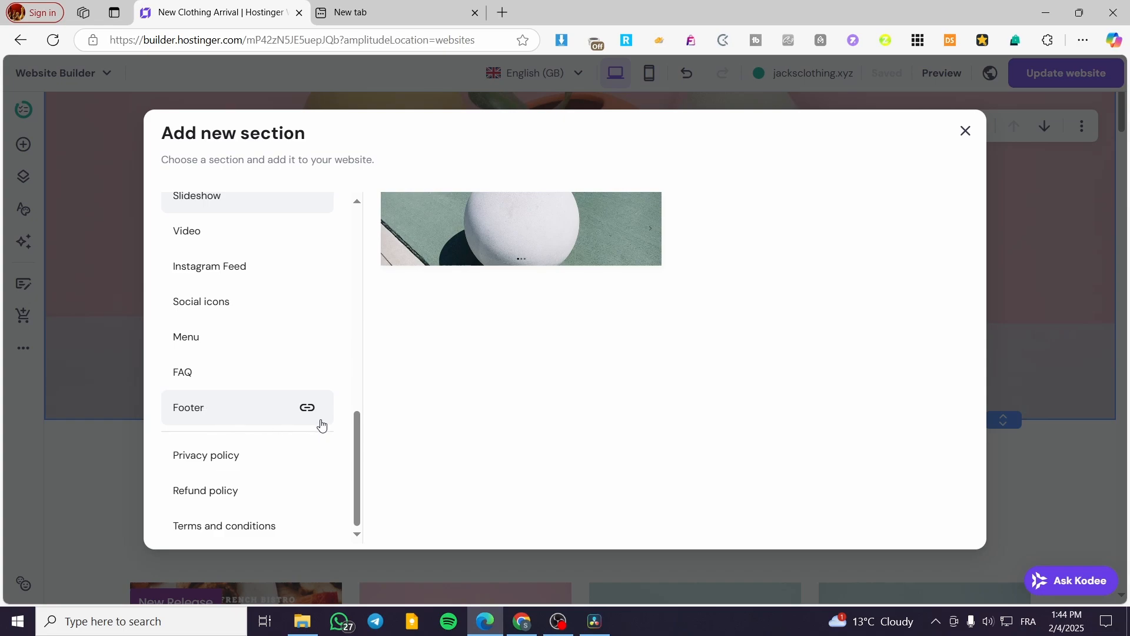
left_click(266, 419)
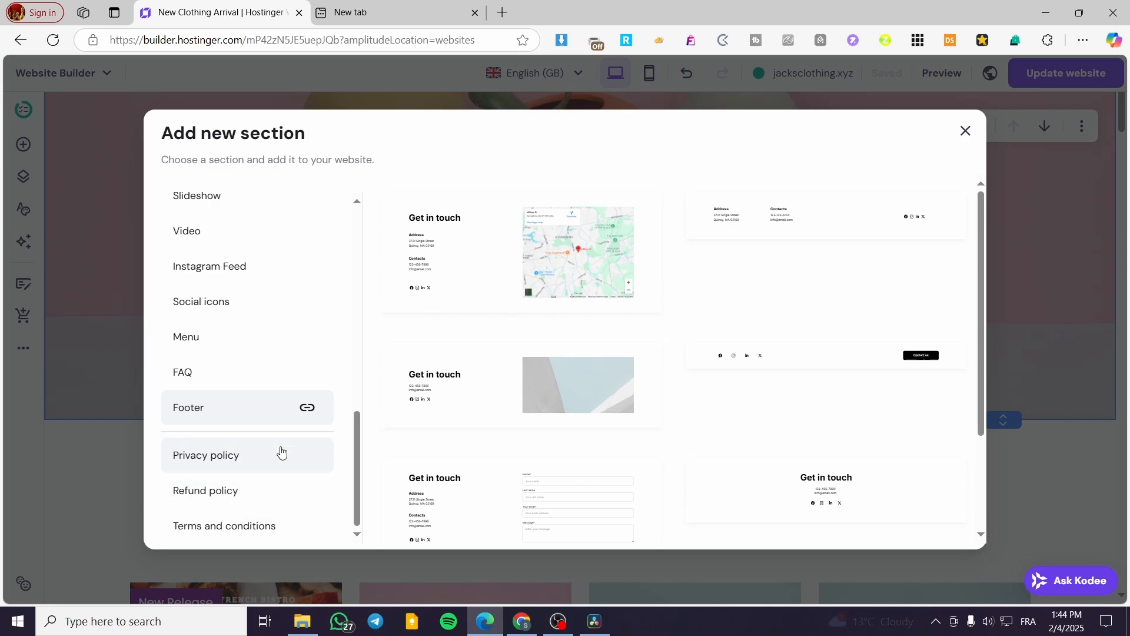
left_click(236, 489)
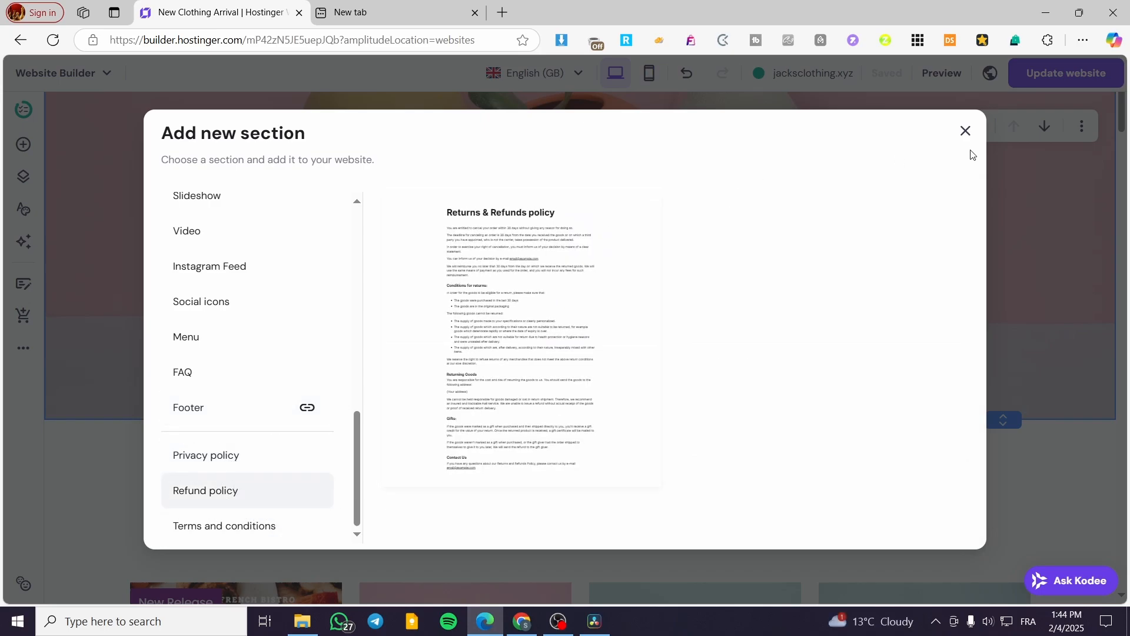
scroll(219, 406, "up", 5)
scroll(220, 409, "up", 3)
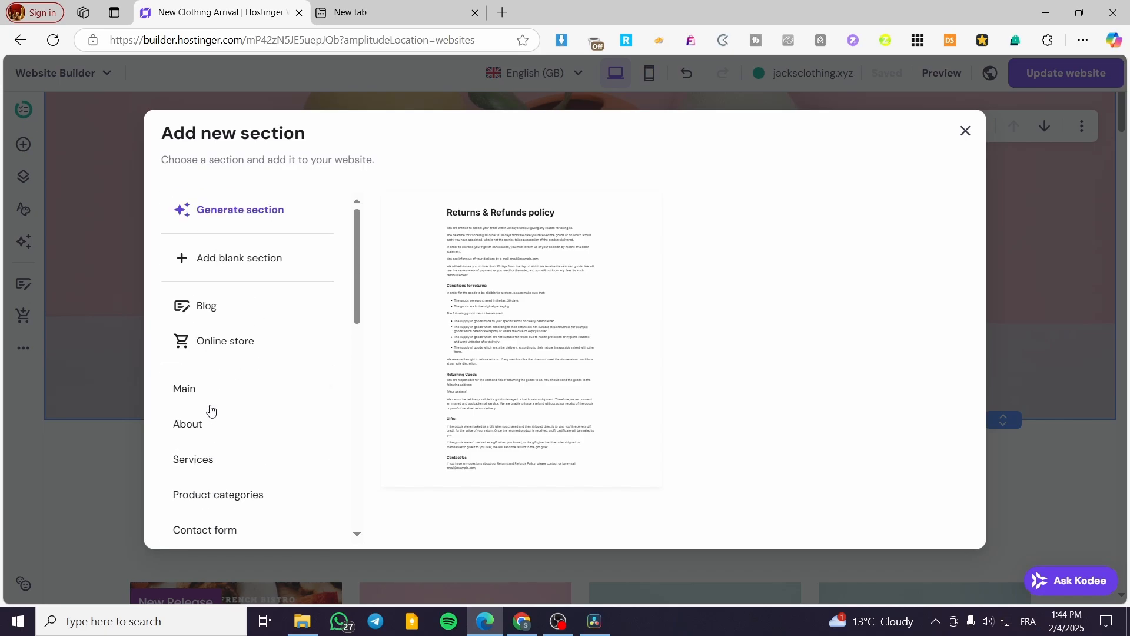
left_click(966, 132)
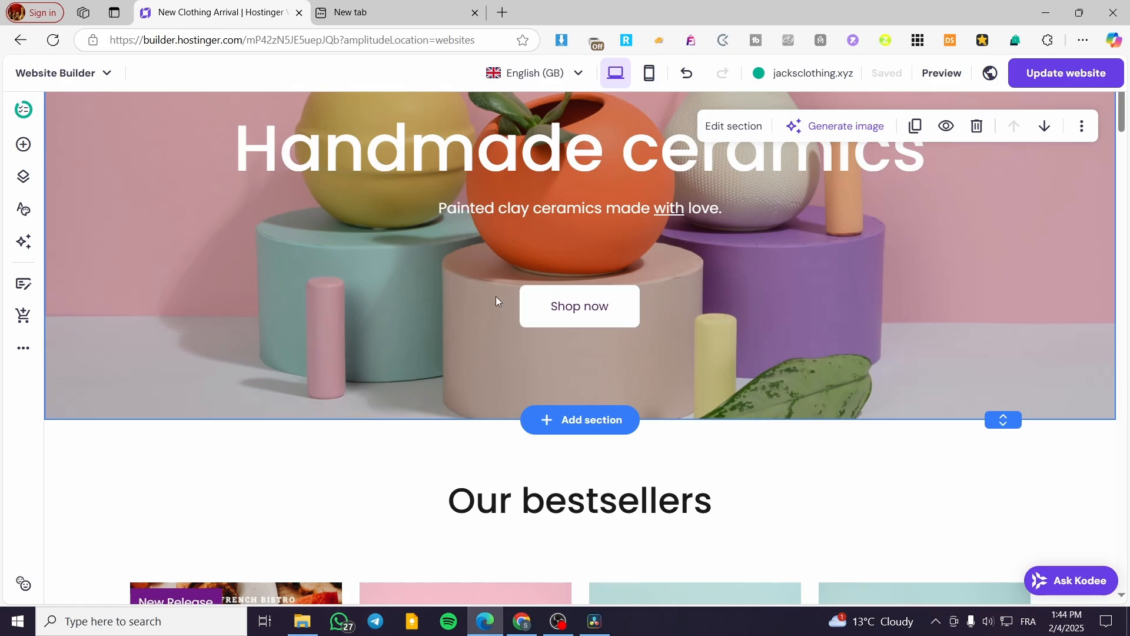
Step: Open the website's pages and navigation list, review its entries, and add a new dropdown to the main navigation
scroll(488, 326, "up", 4)
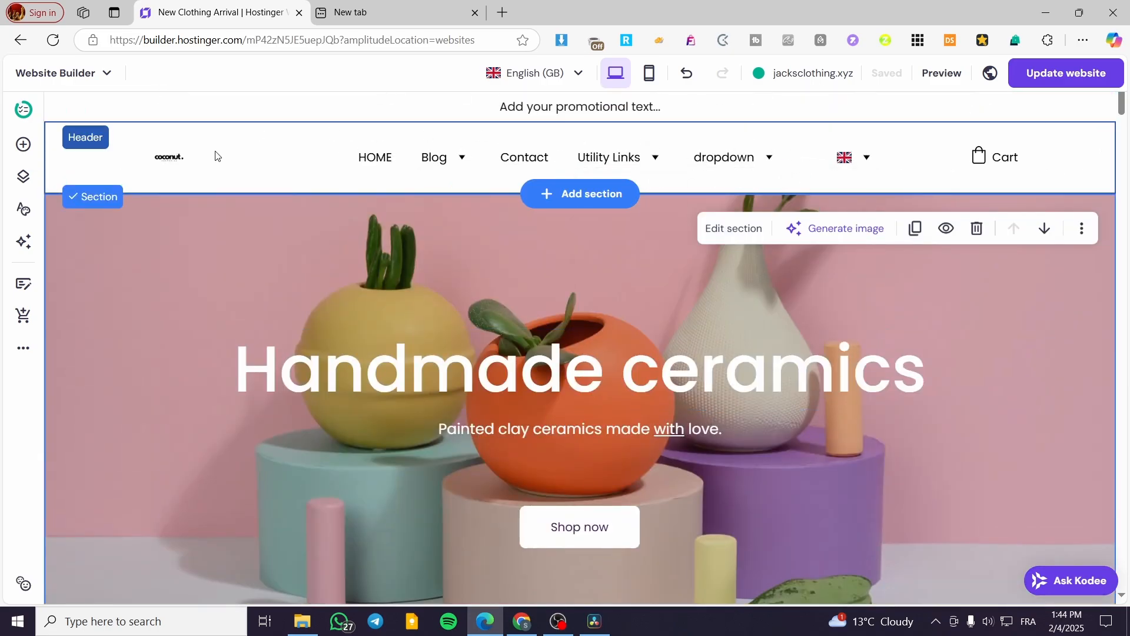
left_click(24, 177)
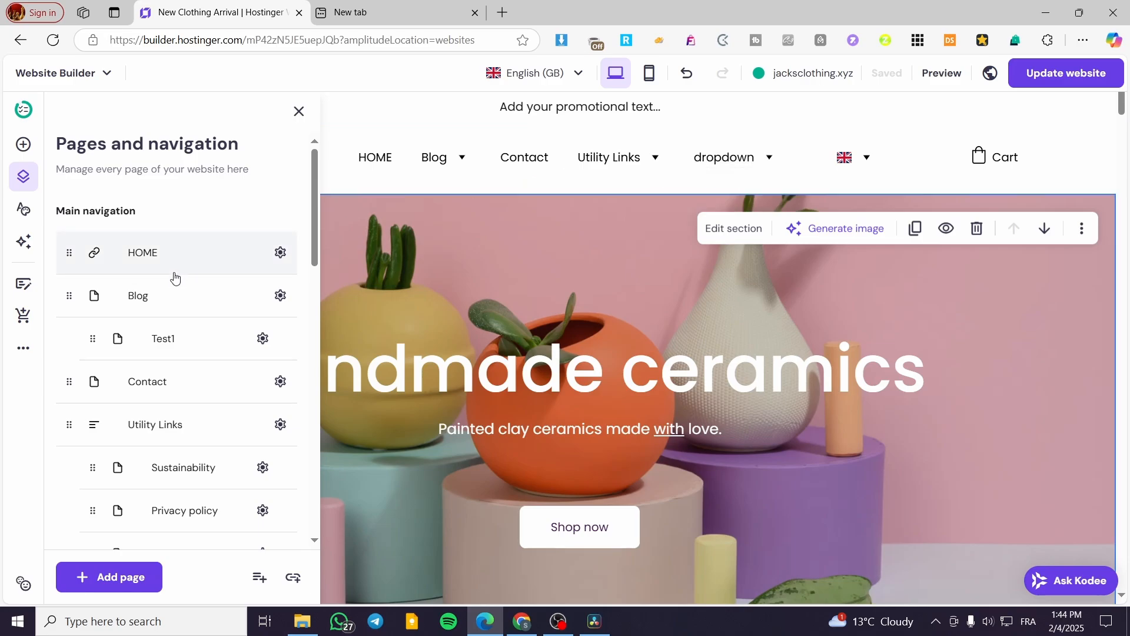
left_click_drag(59, 215, 159, 194)
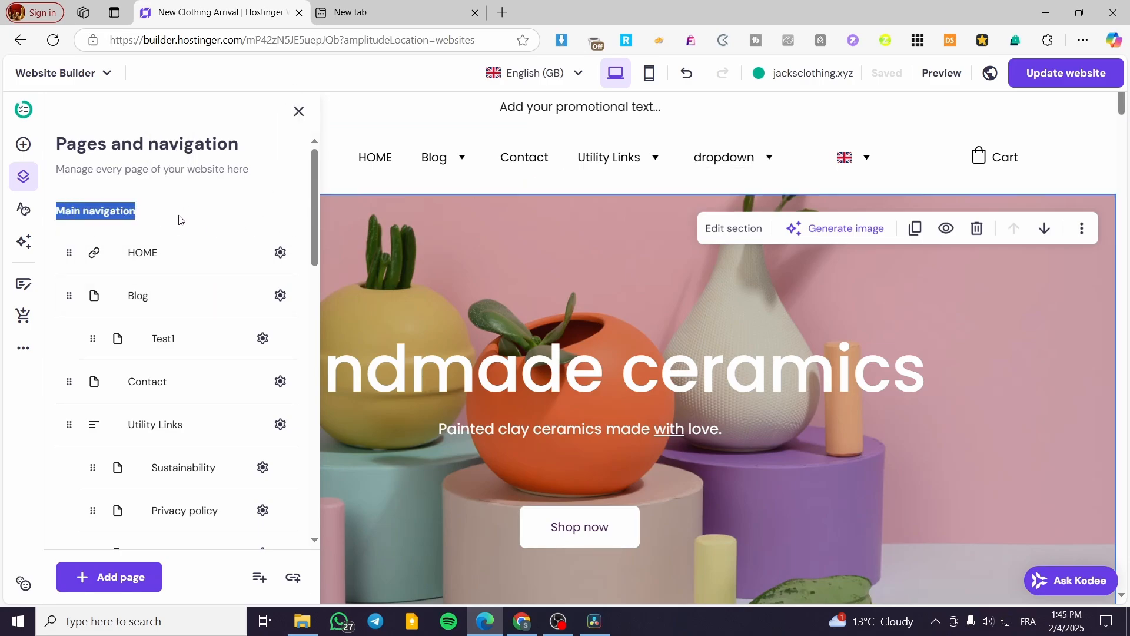
scroll(171, 235, "down", 1)
scroll(129, 184, "down", 5)
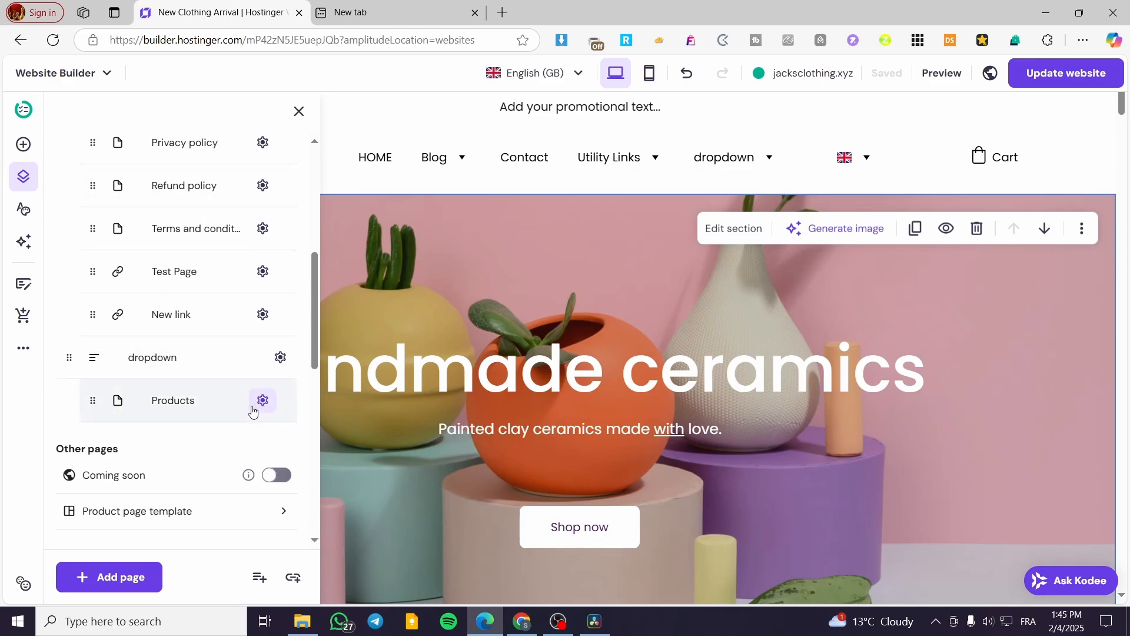
left_click(266, 589)
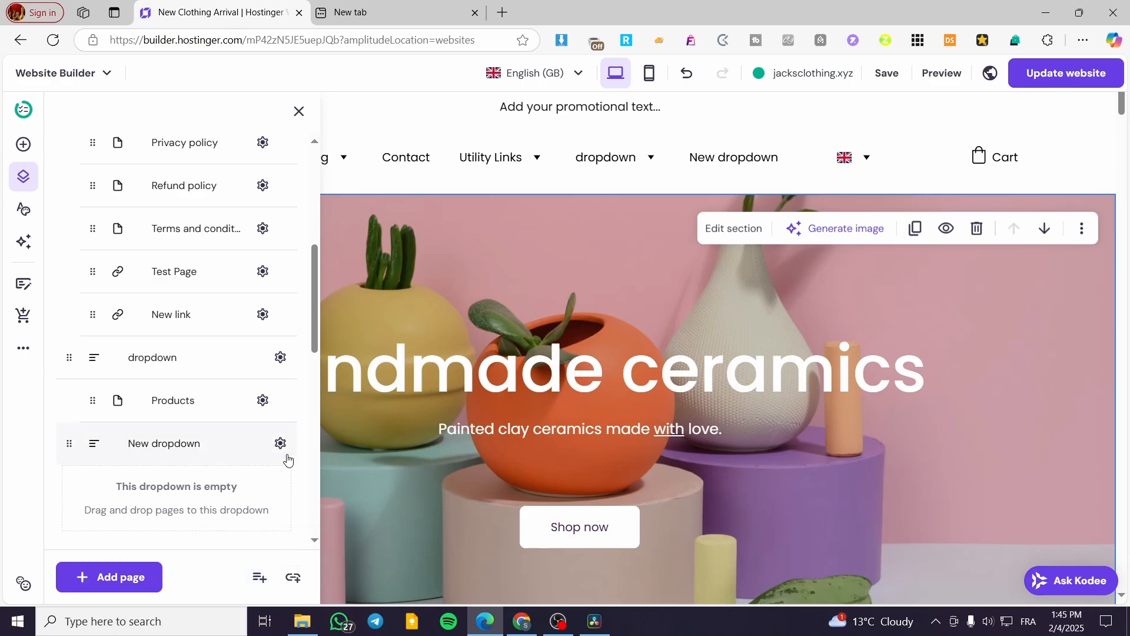
Step: Start a new navigation link, view the available link target types, and close the dialog without saving
left_click(293, 577)
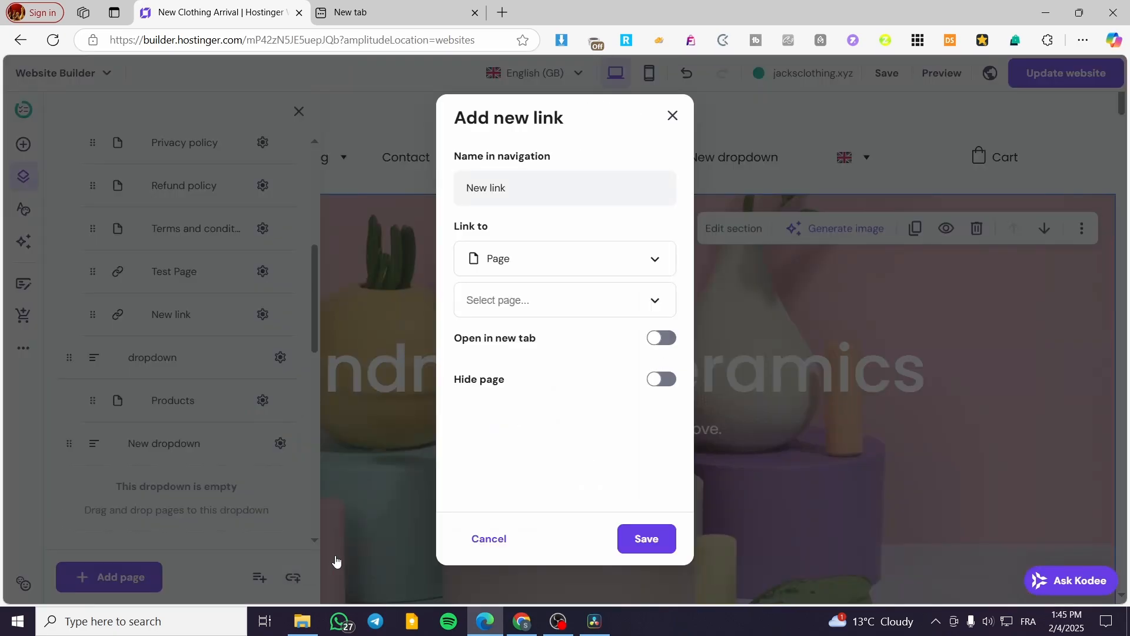
left_click(639, 264)
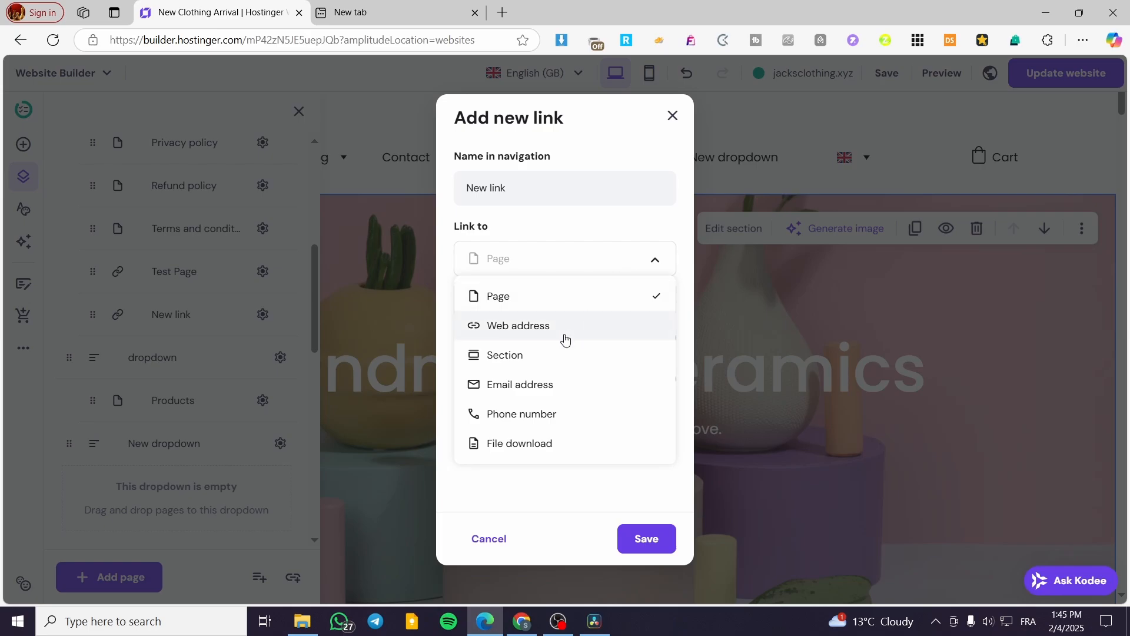
left_click(664, 270)
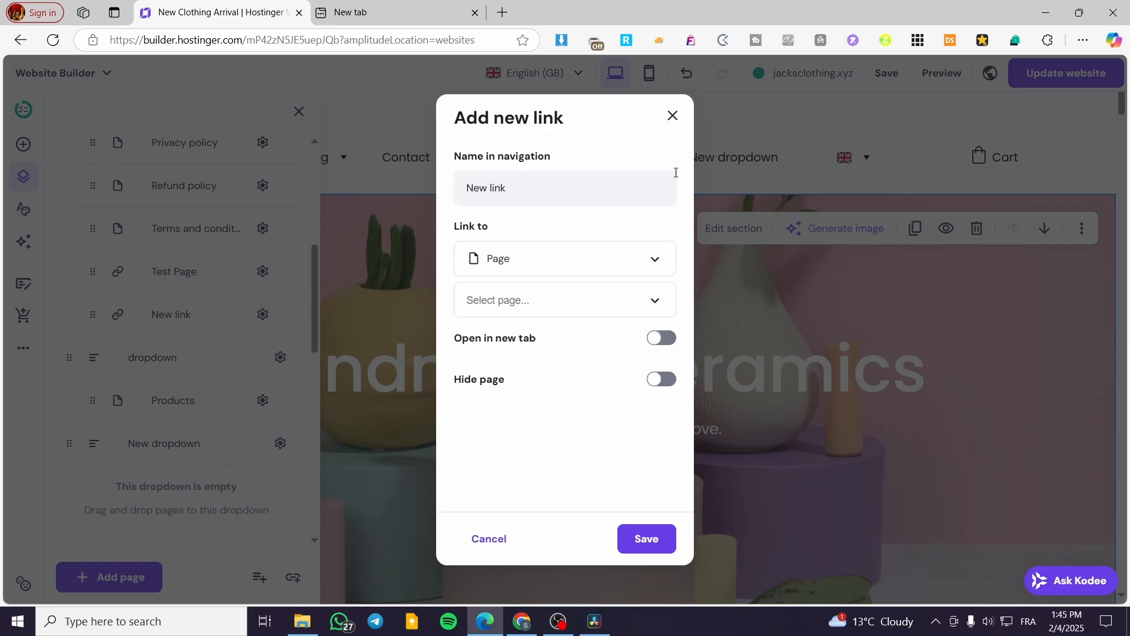
left_click(673, 117)
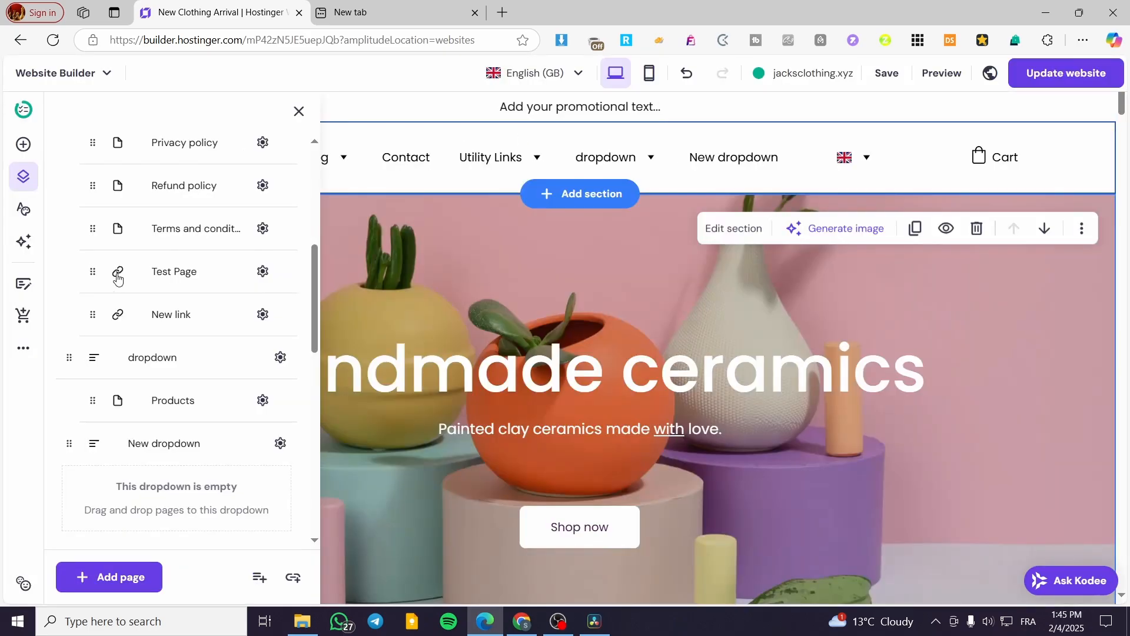
Step: Delete the empty New dropdown from the main navigation
left_click(280, 443)
left_click(336, 529)
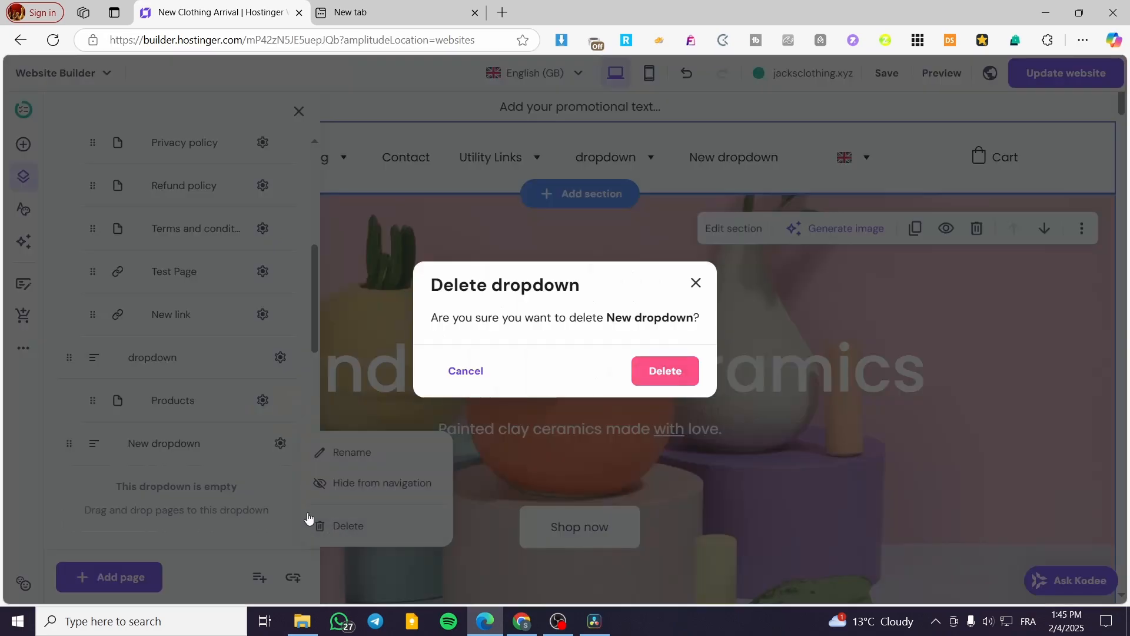
left_click(678, 381)
Step: Review the Other pages and Hidden from navigation groups in the website's page list
scroll(142, 420, "down", 3)
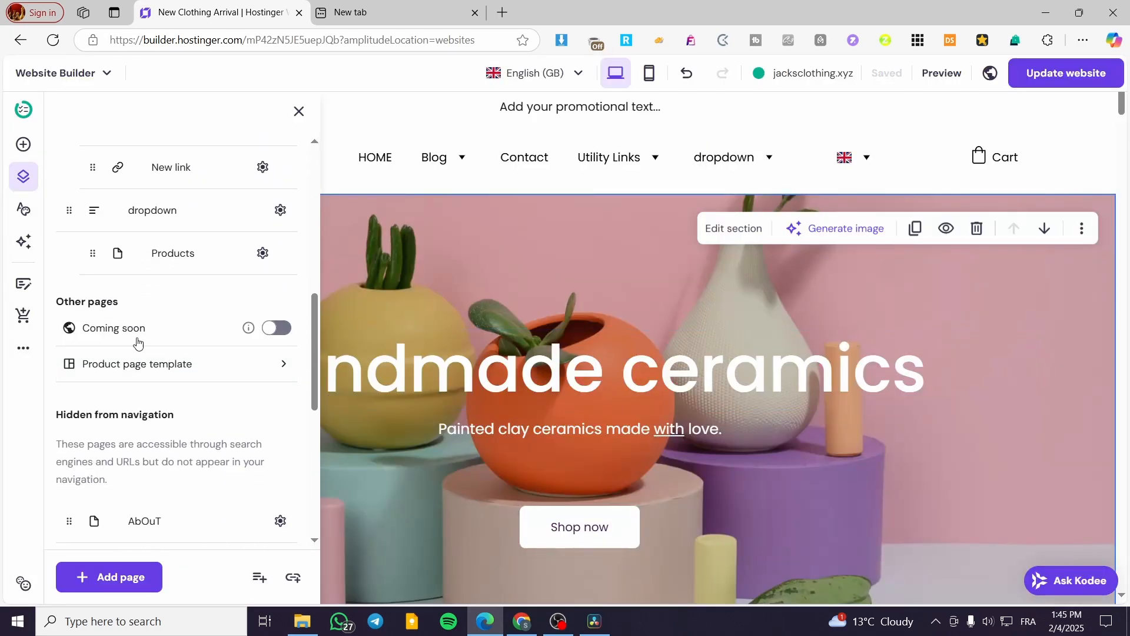
scroll(139, 369, "down", 5)
scroll(135, 318, "up", 2)
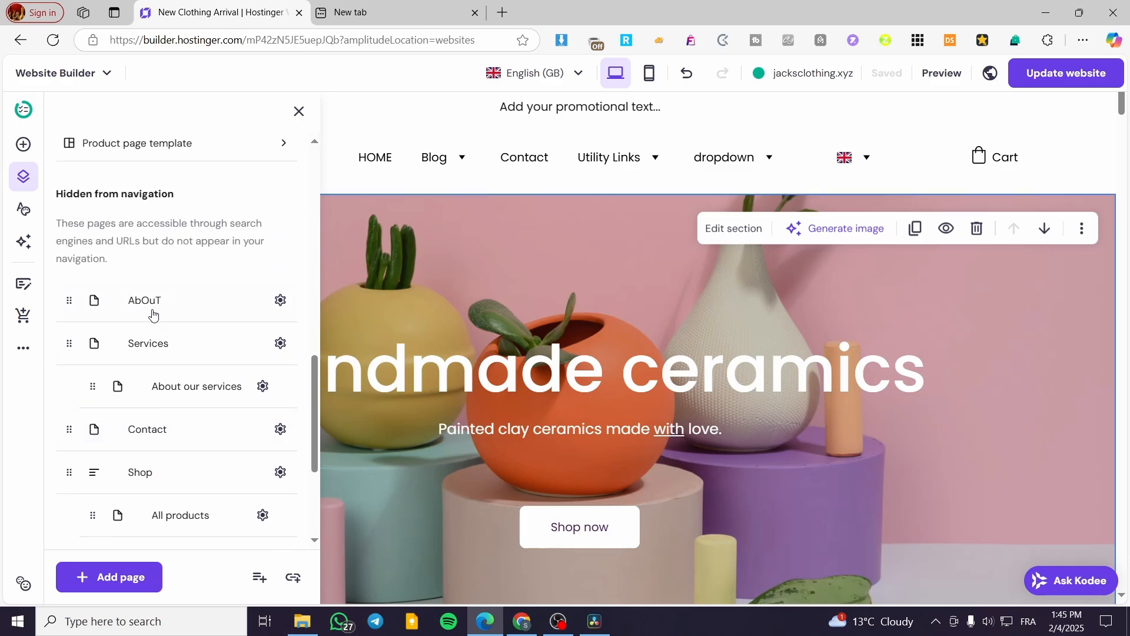
scroll(153, 310, "down", 1)
scroll(153, 312, "down", 2)
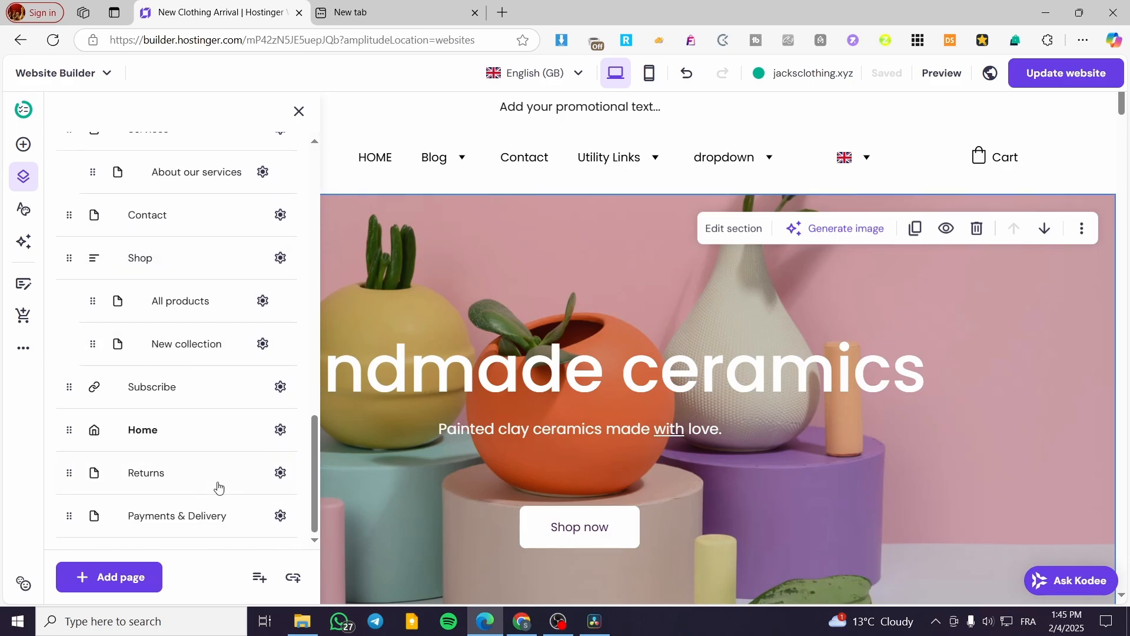
scroll(115, 317, "up", 3)
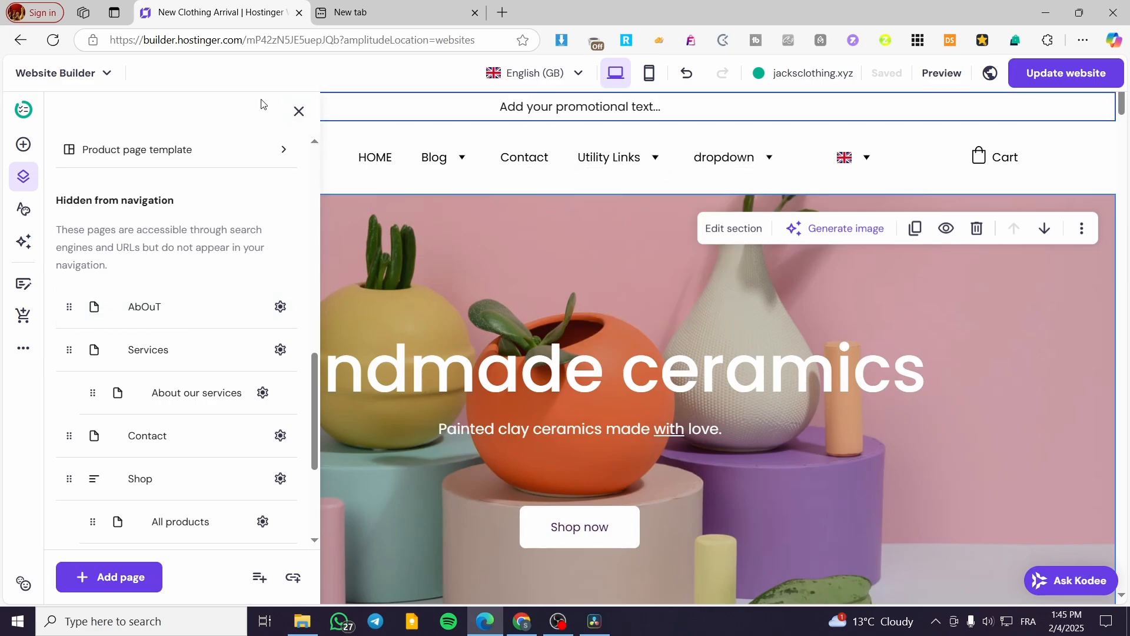
scroll(267, 170, "up", 10)
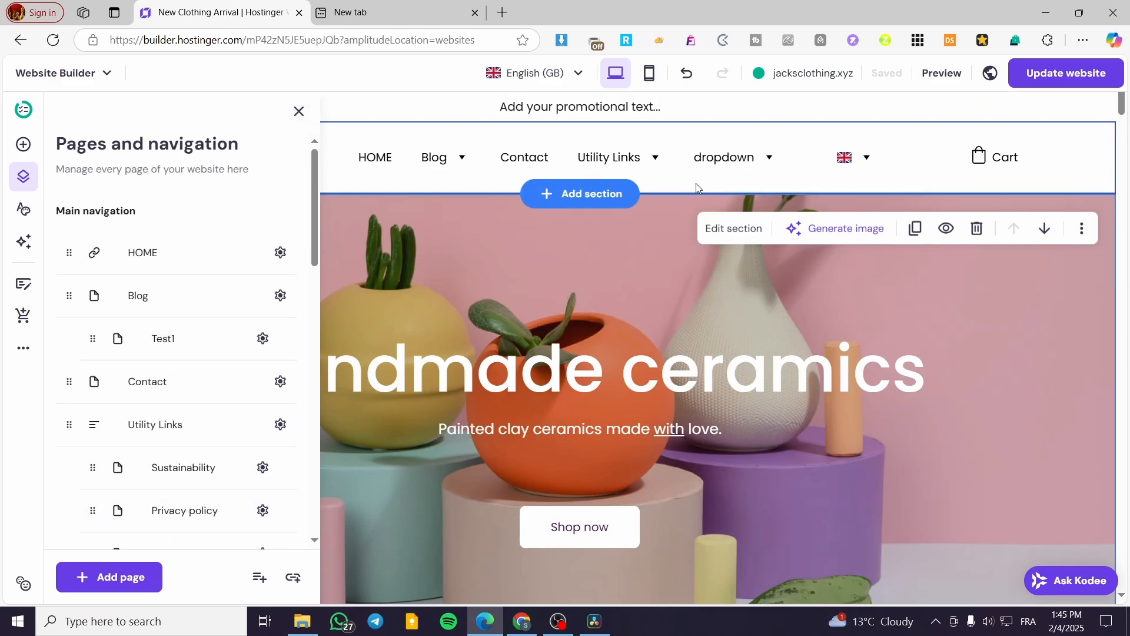
Step: Add a new dropdown to the main navigation and move the hidden AbOuT page into it
left_click(257, 578)
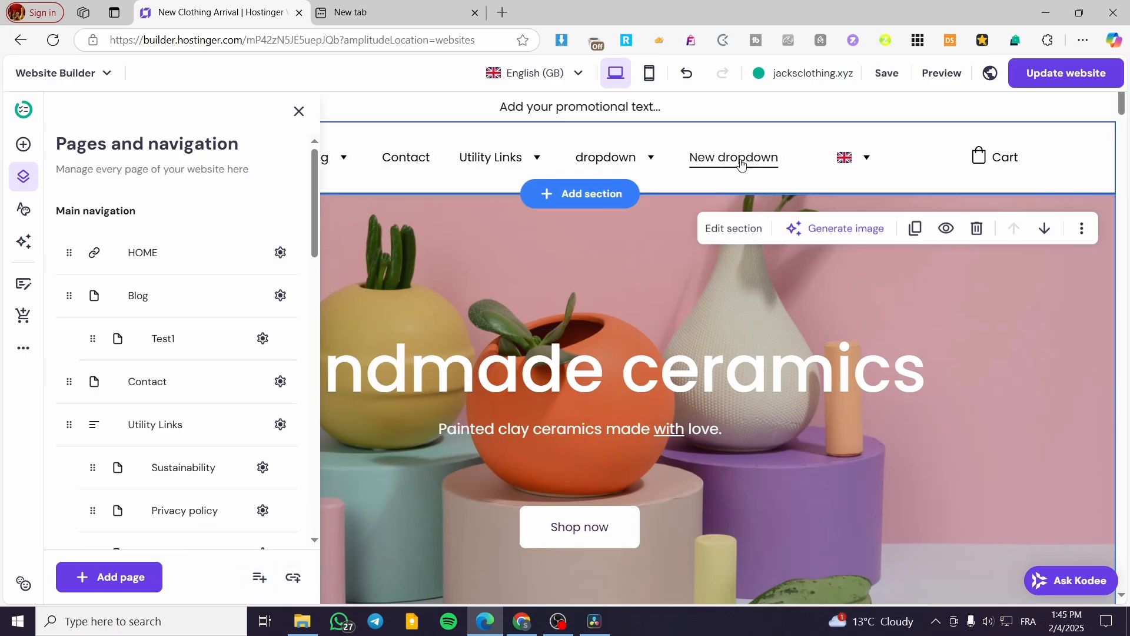
scroll(179, 282, "down", 9)
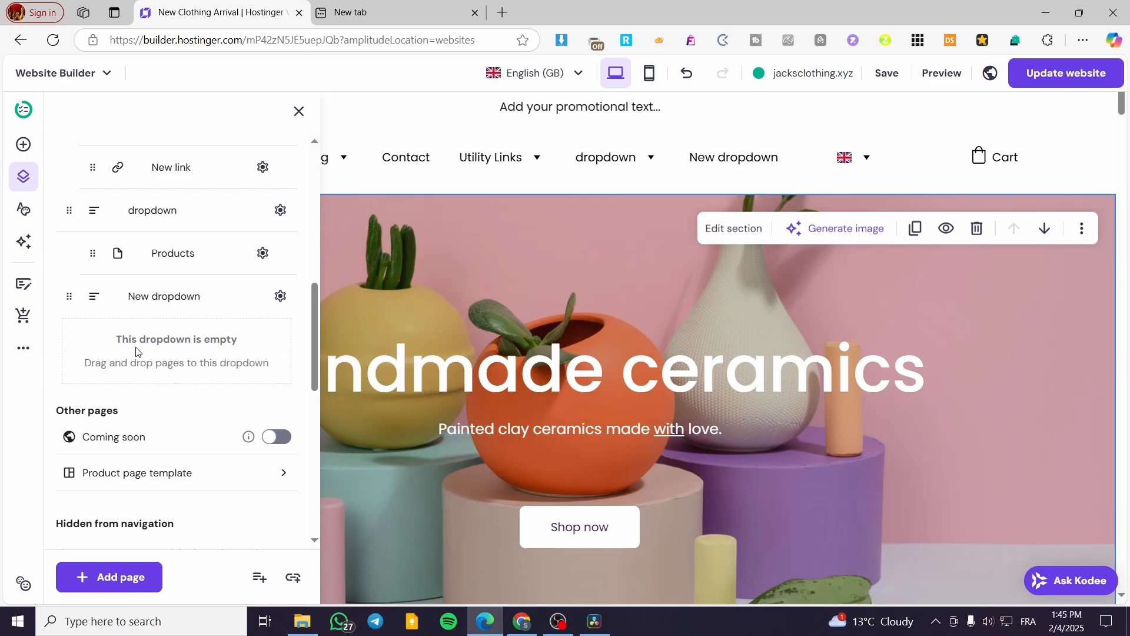
left_click(518, 158)
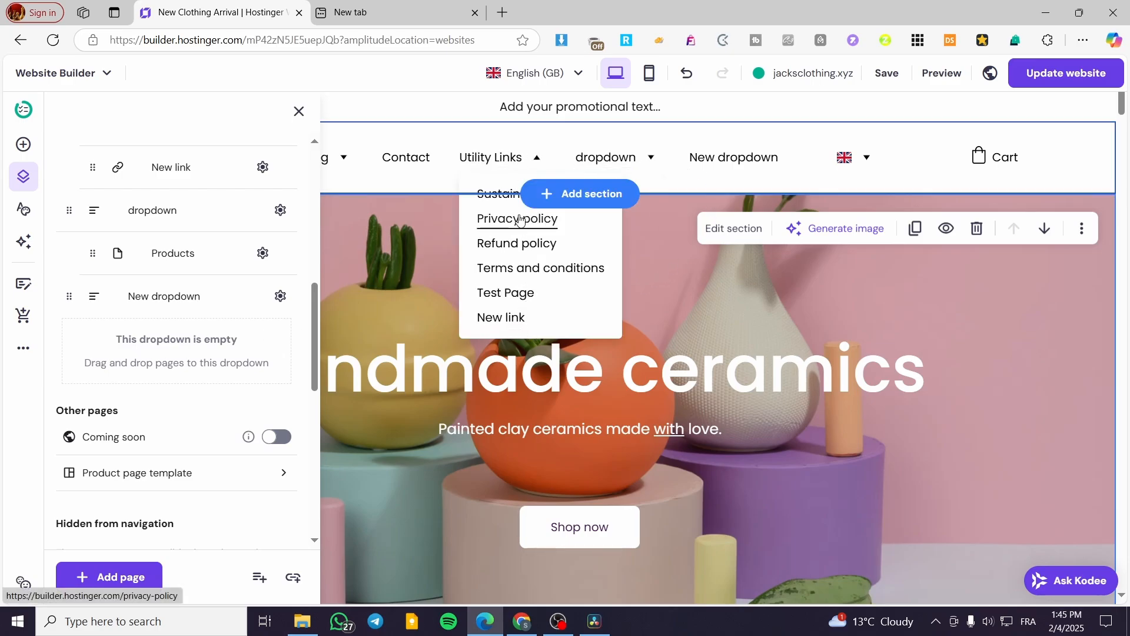
scroll(71, 295, "down", 4)
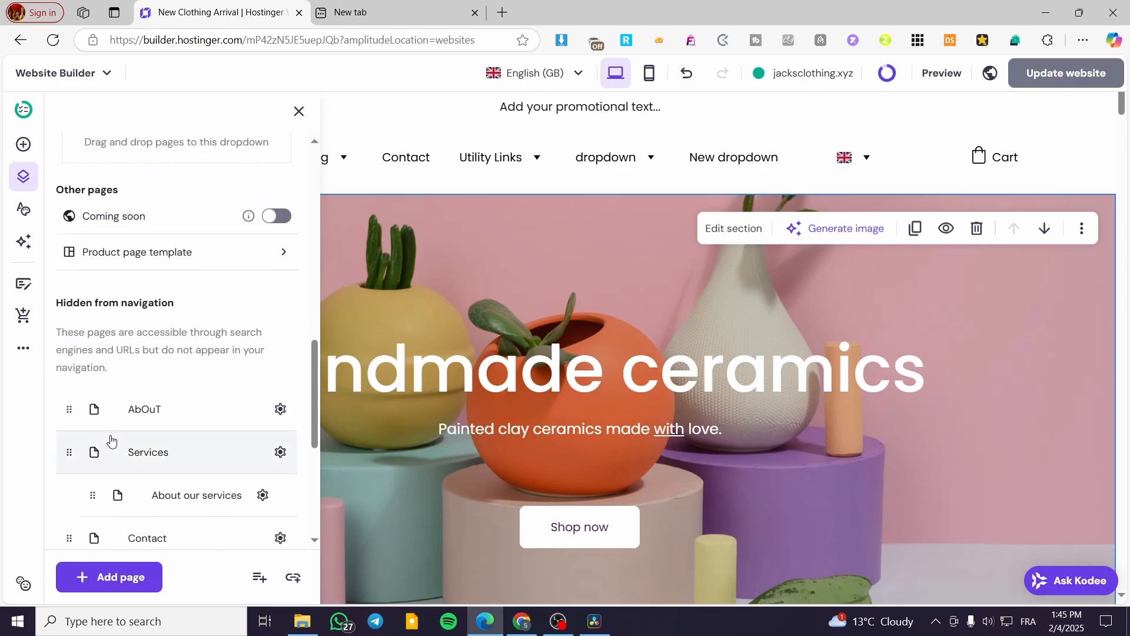
left_click_drag(65, 409, 99, 266)
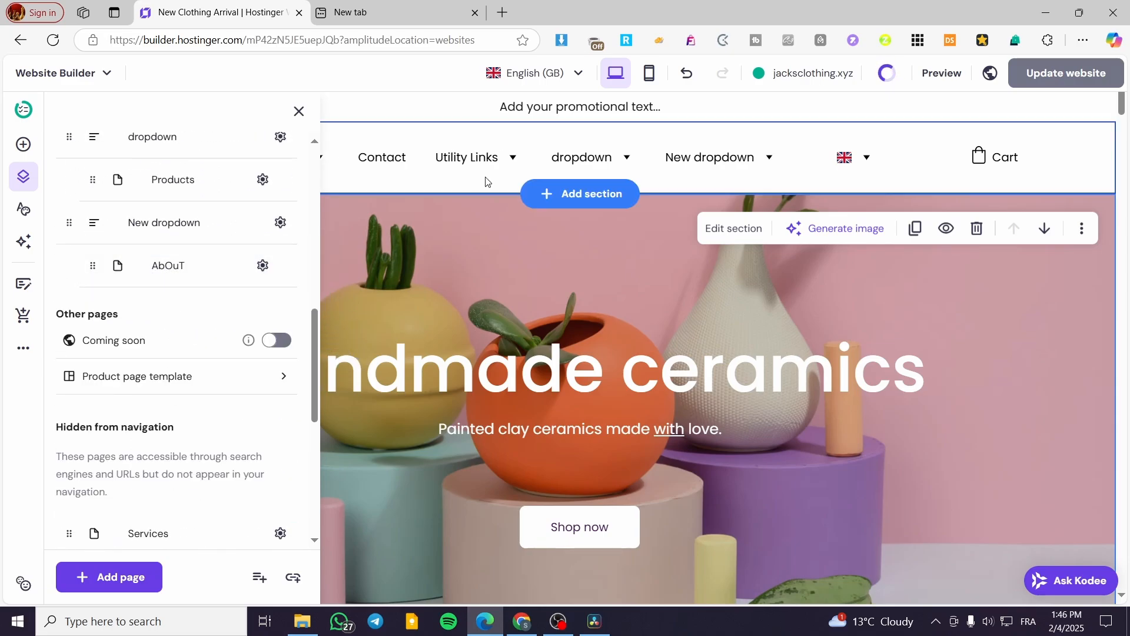
Step: Move the AbOuT page out of the New dropdown using its page settings
mouse_move(499, 161)
scroll(218, 424, "down", 3)
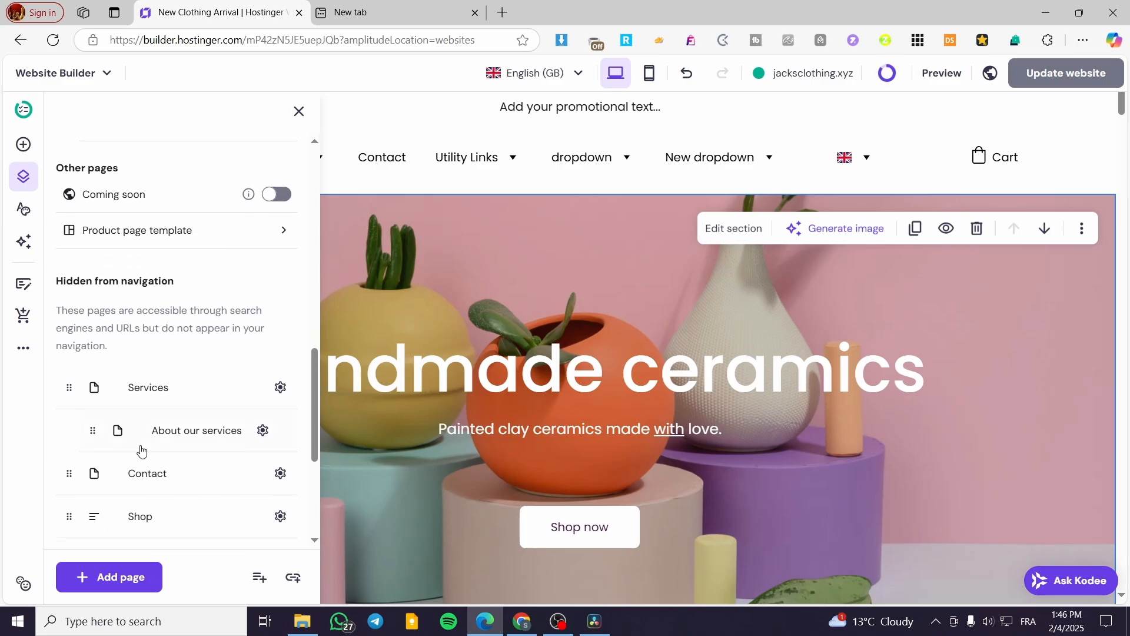
scroll(265, 356, "up", 3)
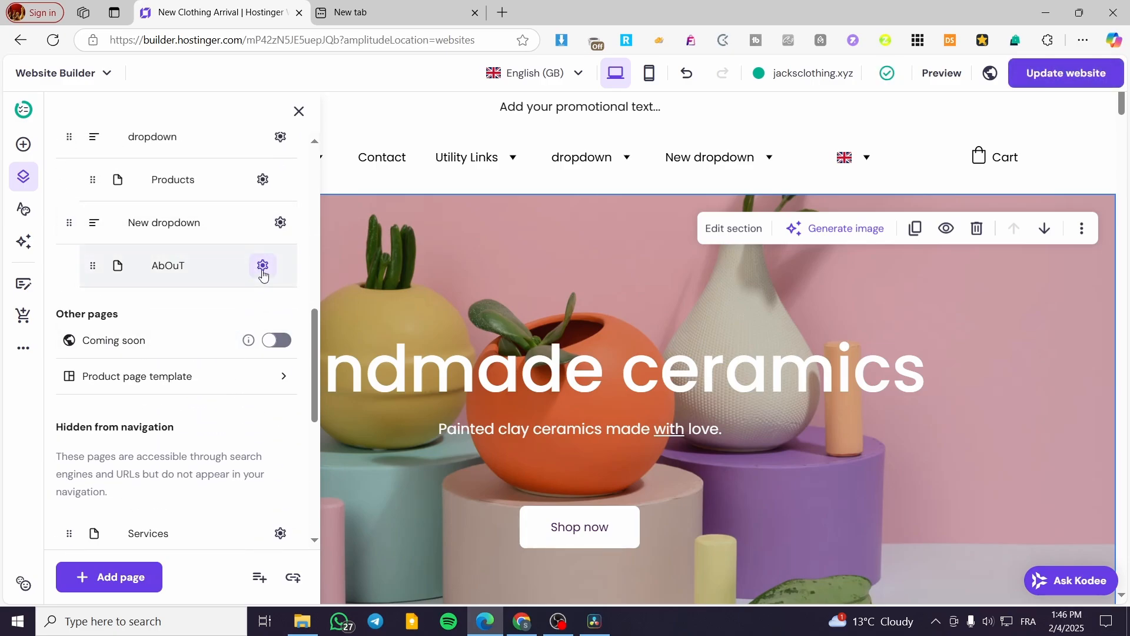
left_click(263, 271)
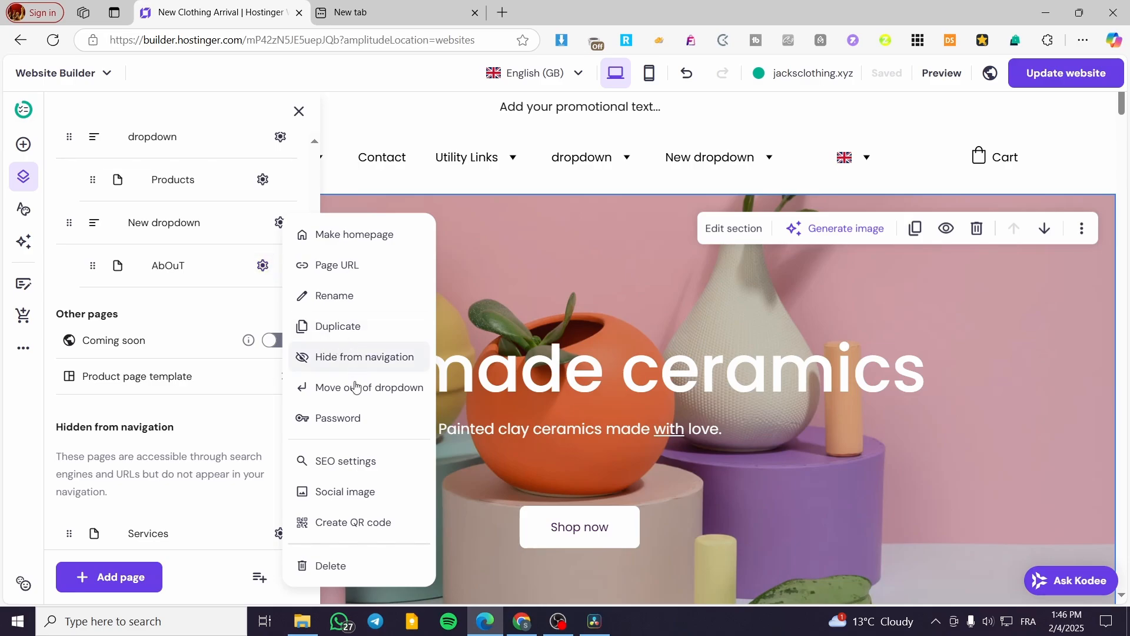
left_click(377, 396)
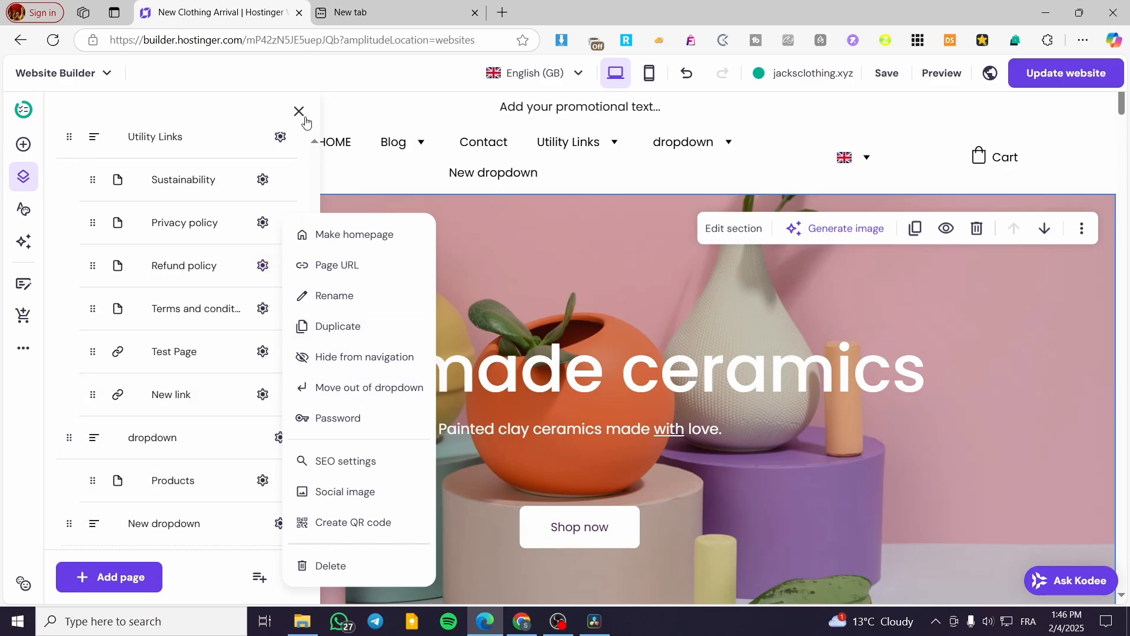
Step: Browse the page types available for a new page, view the Online store templates, and close without adding one
left_click(94, 580)
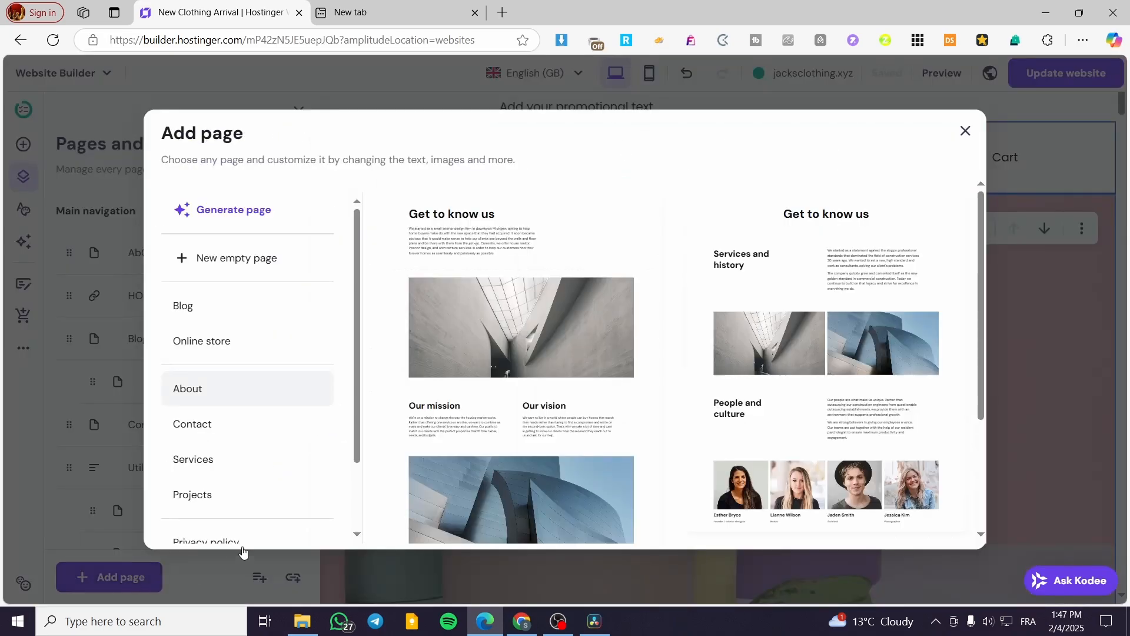
scroll(311, 347, "down", 2)
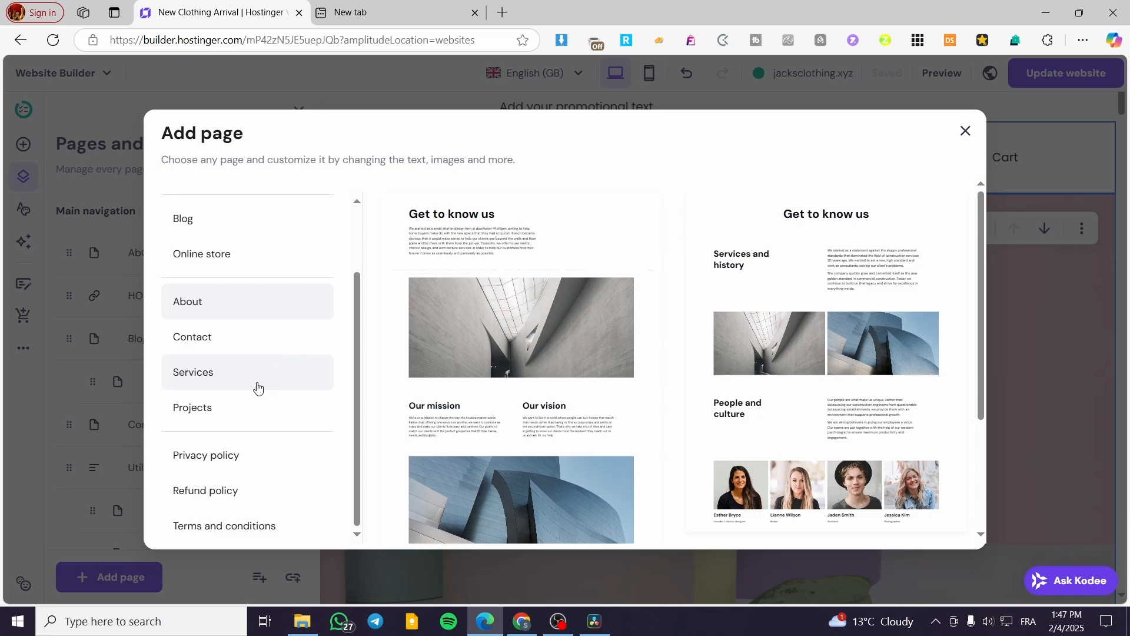
scroll(258, 387, "up", 2)
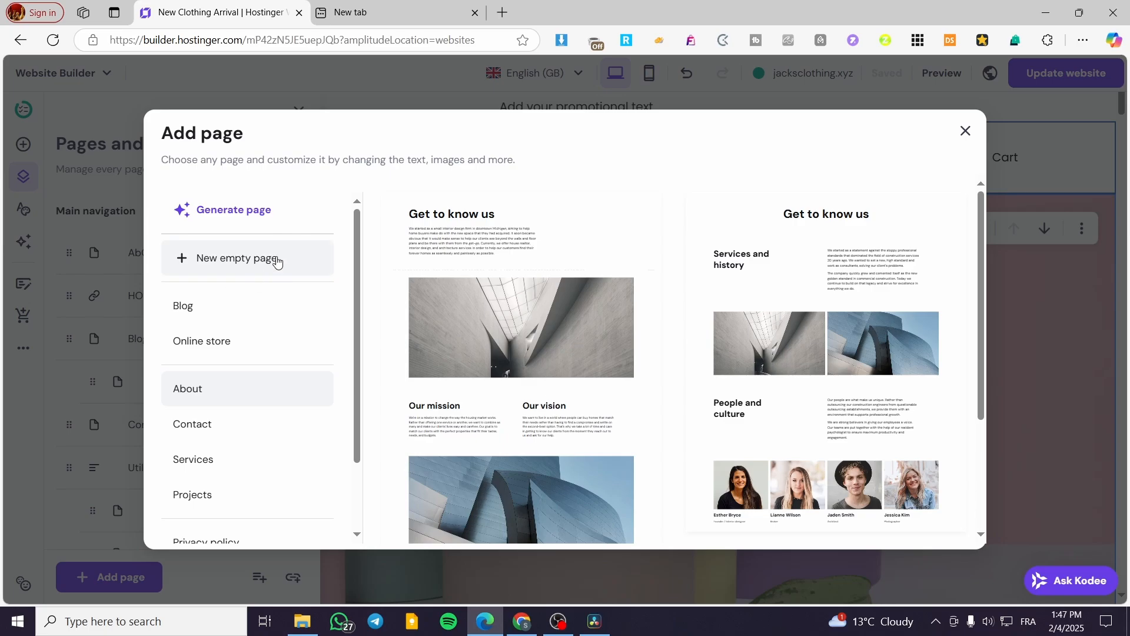
scroll(257, 277, "down", 2)
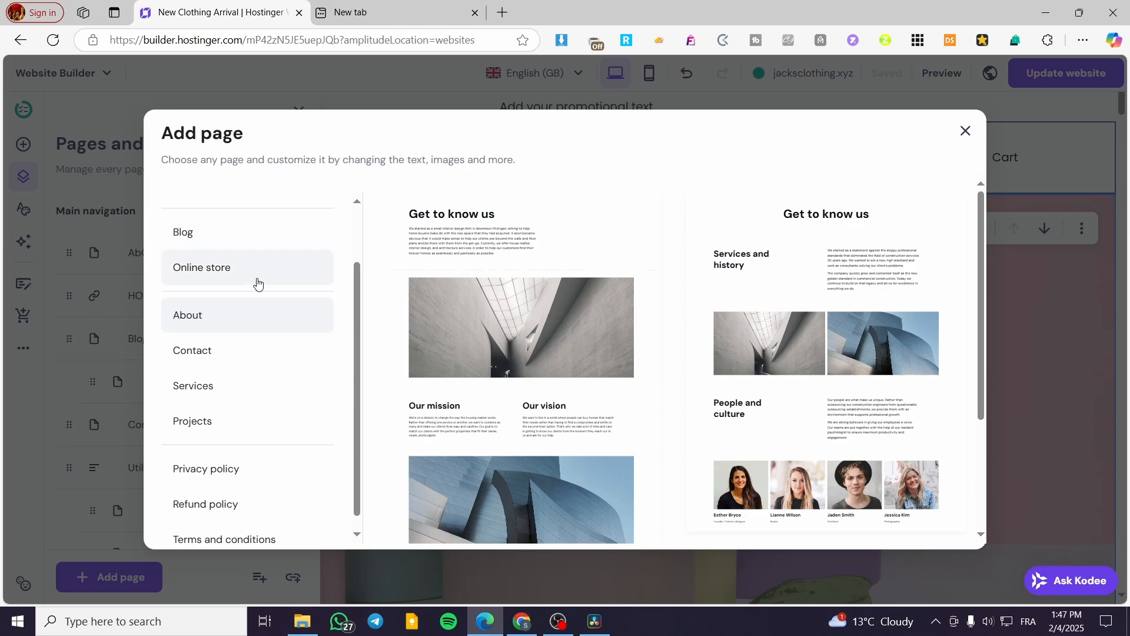
left_click(257, 283)
scroll(302, 383, "down", 1)
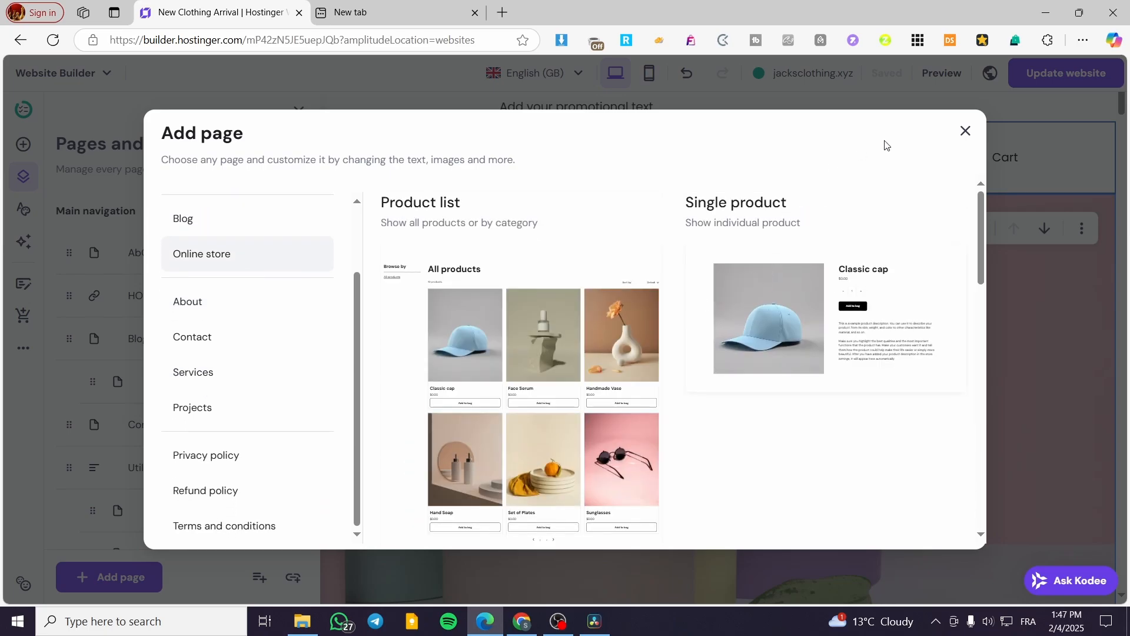
left_click(966, 130)
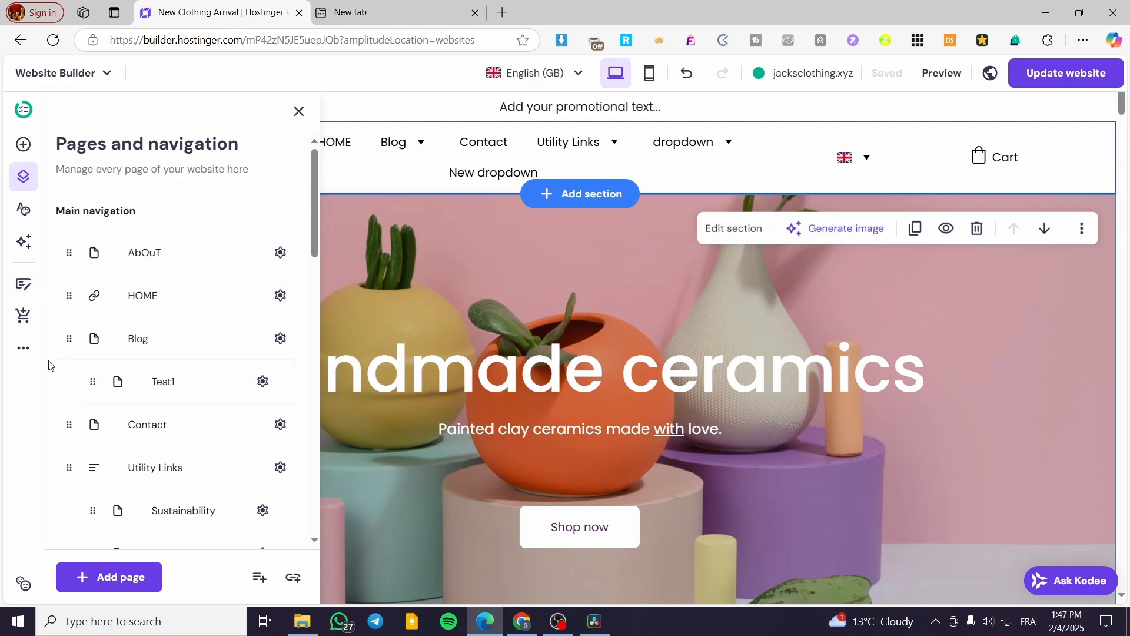
Step: Look through the website style settings for colors, buttons and animations
left_click(24, 218)
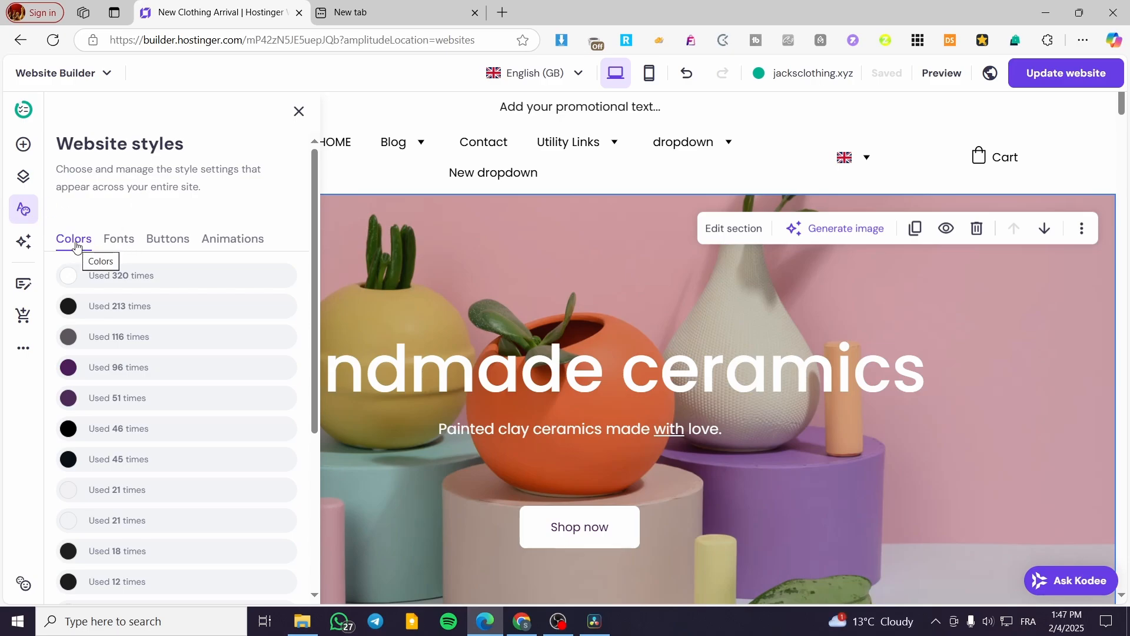
left_click(196, 248)
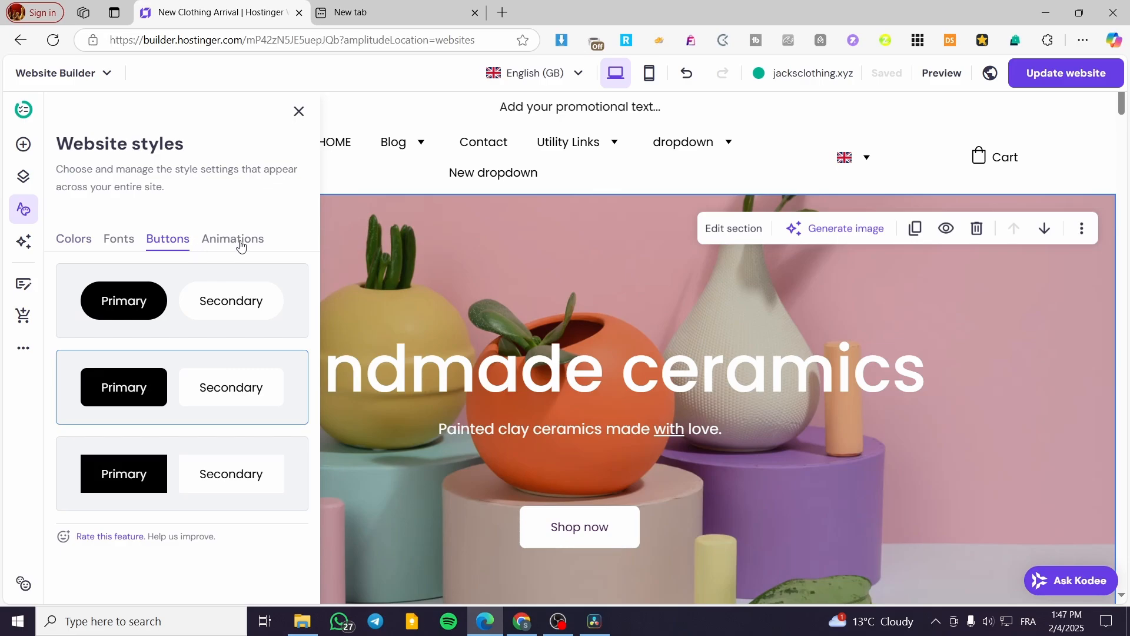
left_click(241, 246)
left_click(175, 241)
Step: Open the AI SEO Assistant, review the Home page's keywords, SEO title, meta description and tips, and close it
left_click(14, 254)
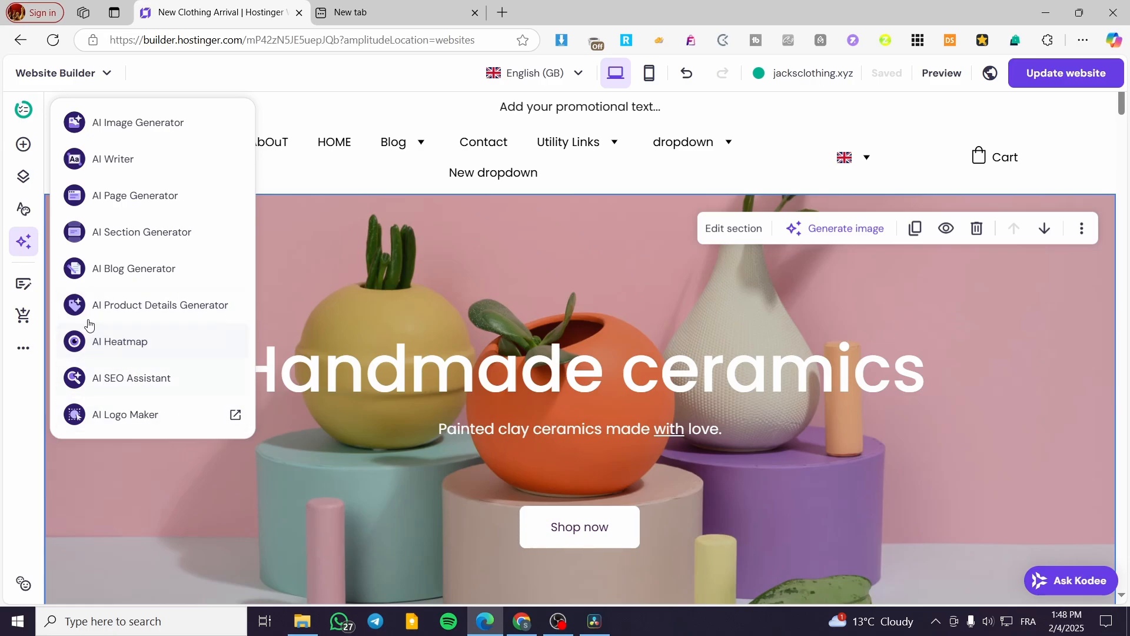
left_click(125, 382)
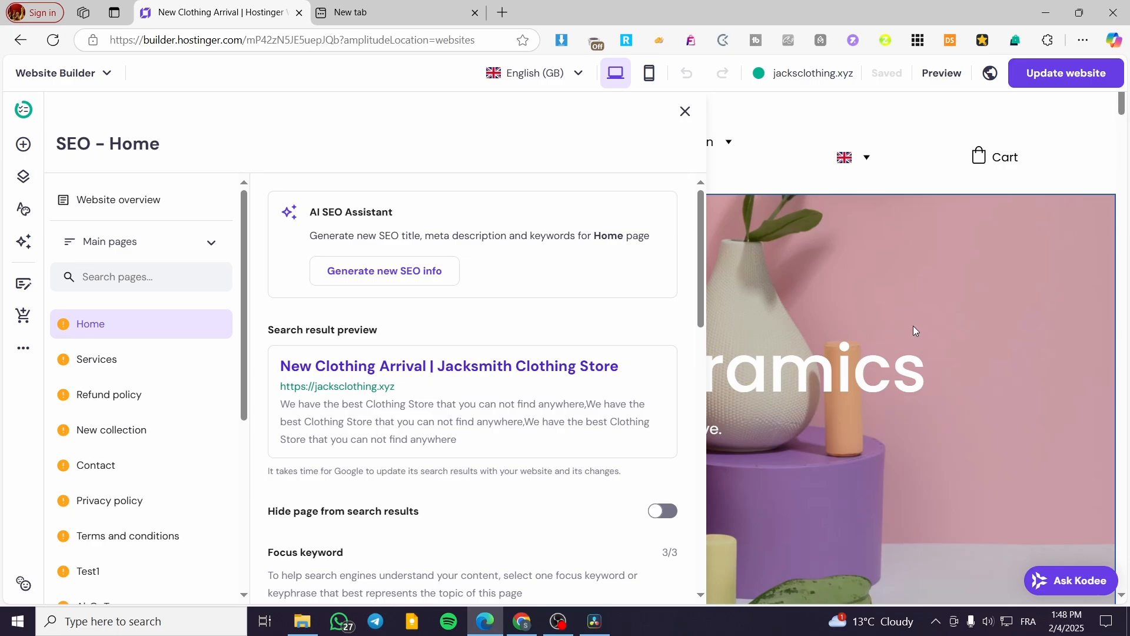
scroll(914, 328, "down", 8)
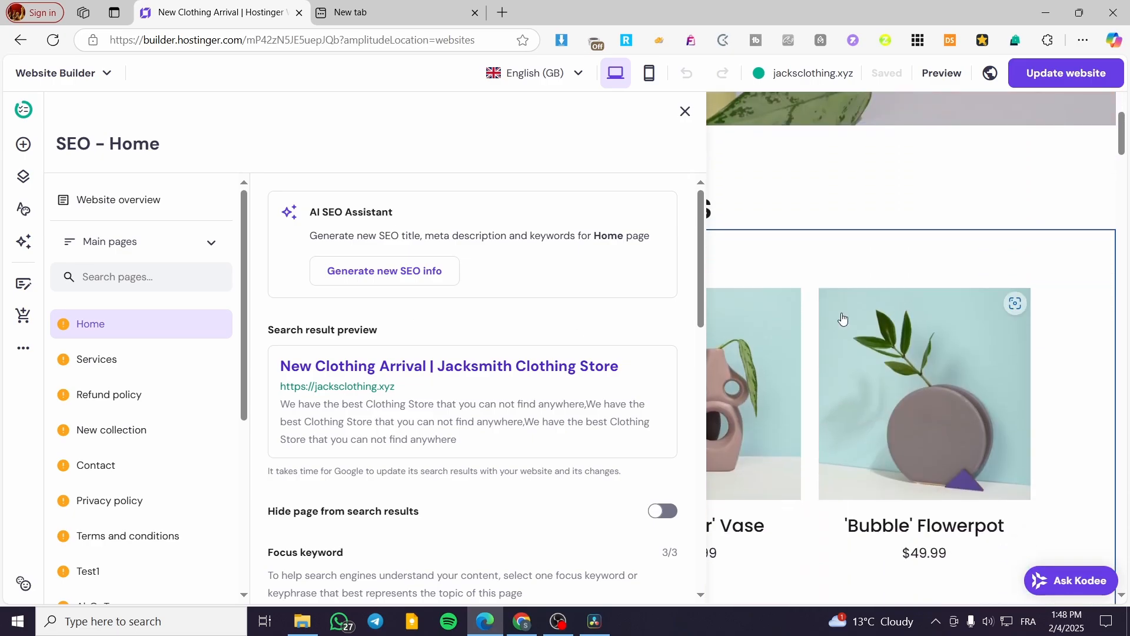
scroll(537, 313, "down", 9)
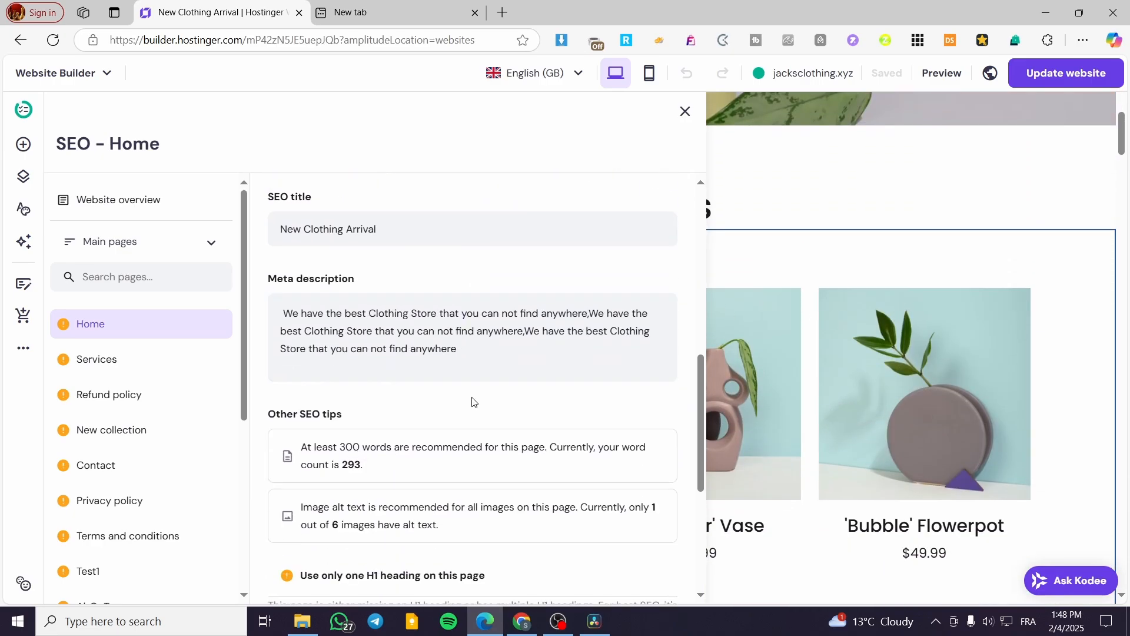
scroll(454, 382, "up", 1)
scroll(440, 370, "up", 2)
scroll(518, 346, "down", 7)
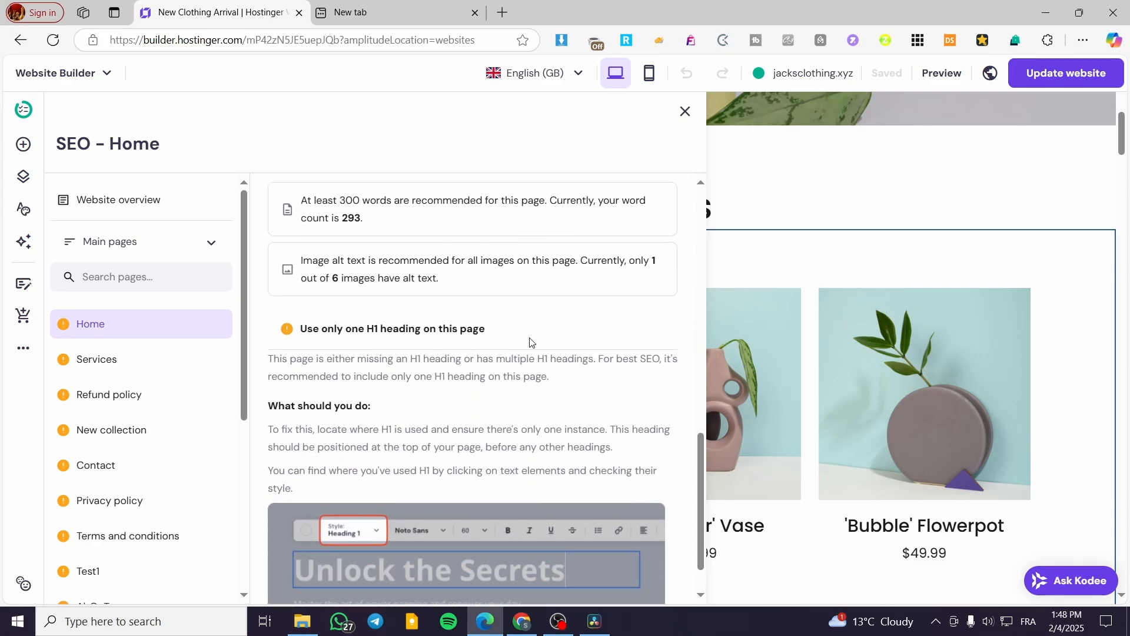
scroll(426, 510, "up", 10)
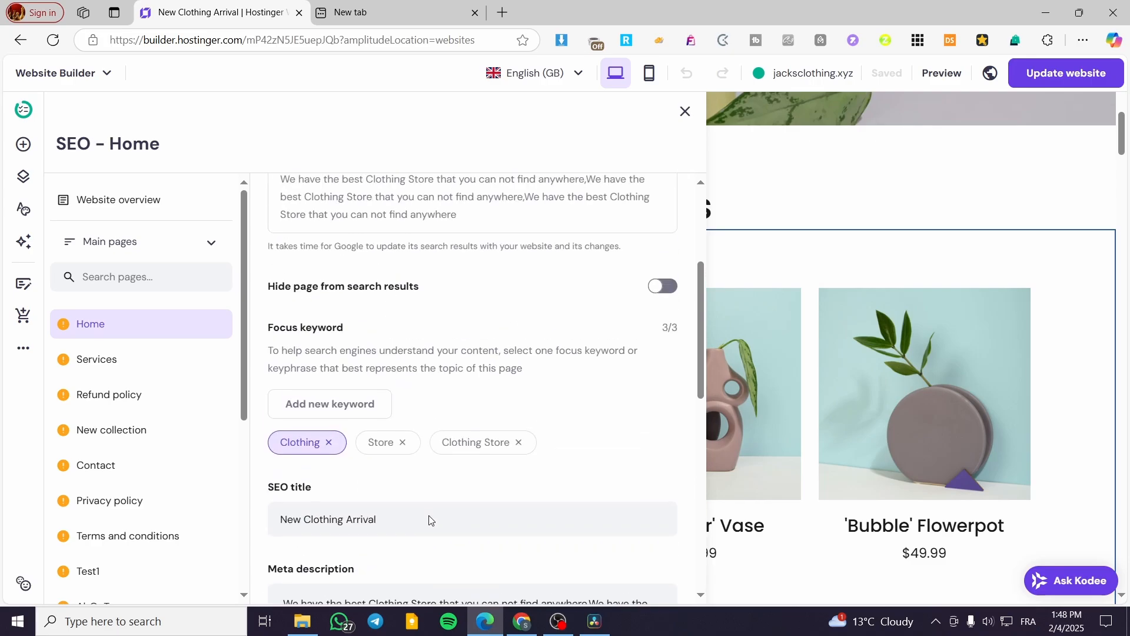
left_click(685, 111)
Step: Look over the remaining home page sections down to the footer
scroll(927, 358, "down", 5)
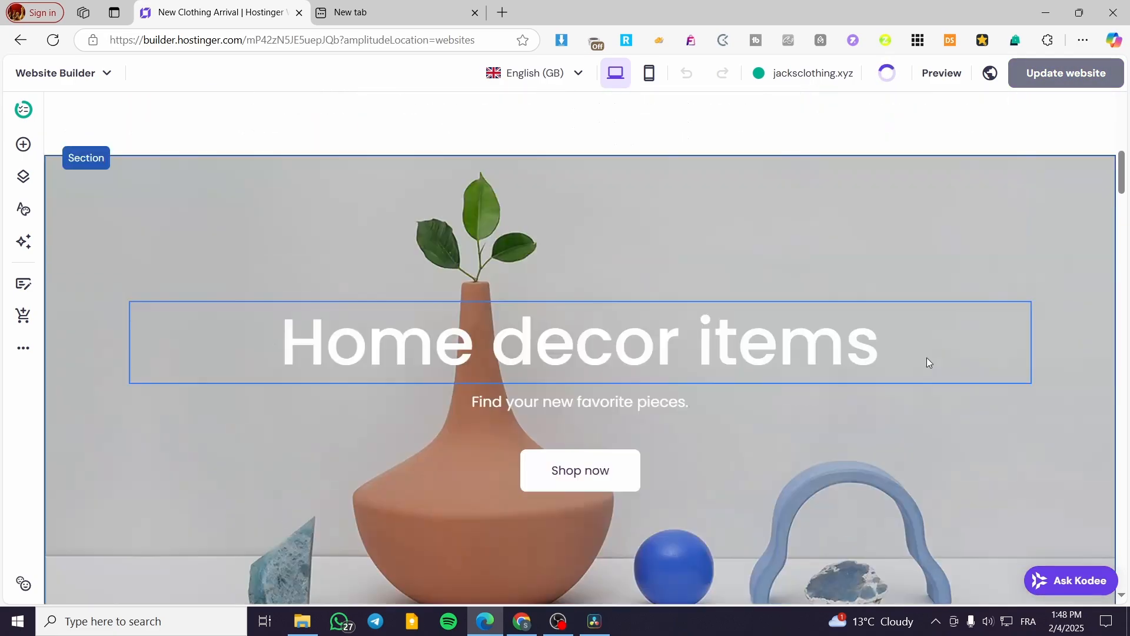
left_click_drag(1124, 227, 1126, 585)
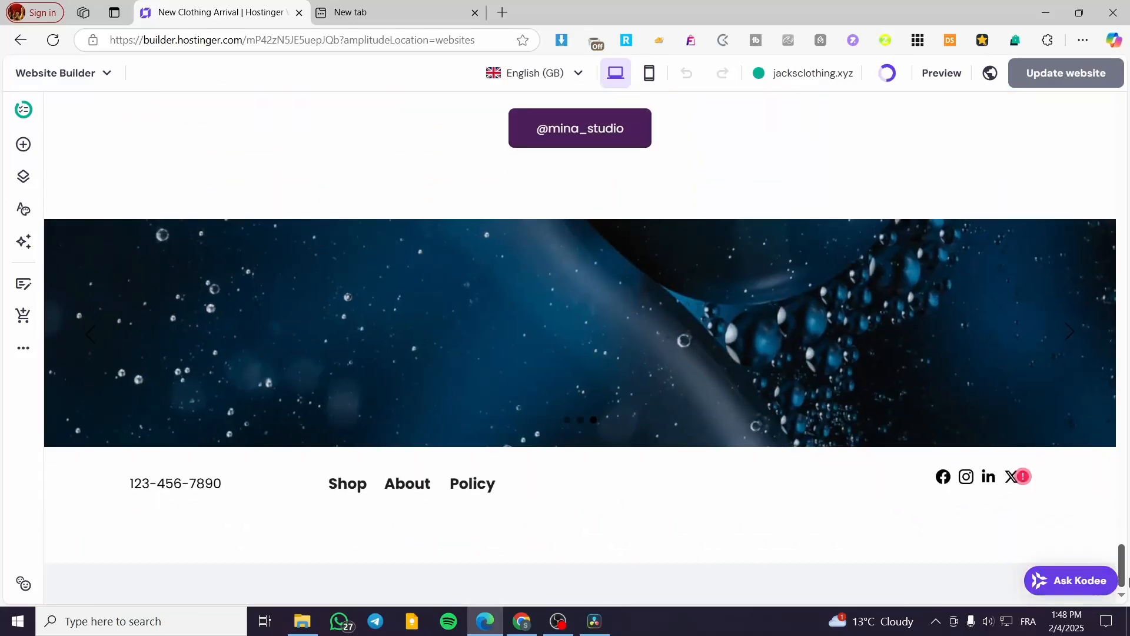
Step: Look through the footer's section settings for background, layout and anchor, trying an image background before returning to color, and close them
left_click(597, 477)
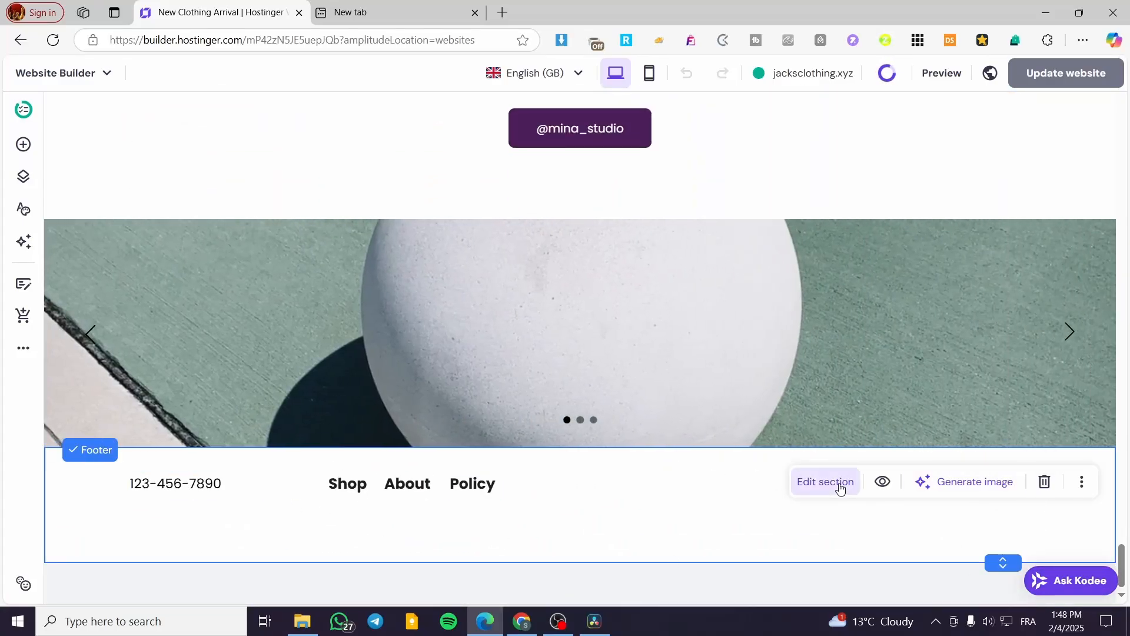
left_click(841, 489)
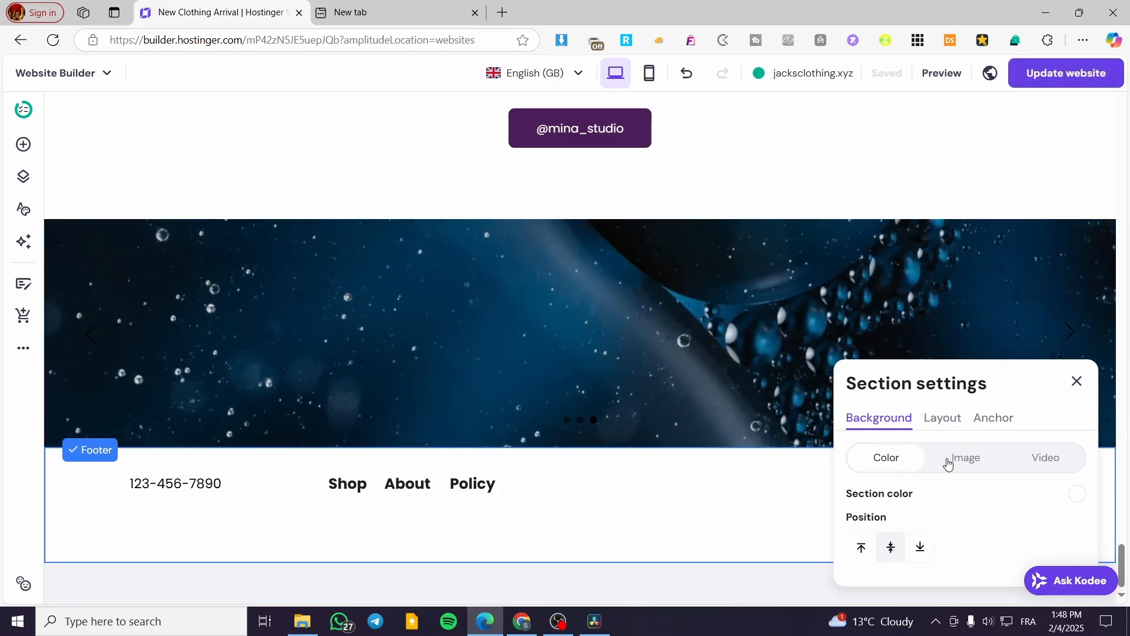
left_click(949, 461)
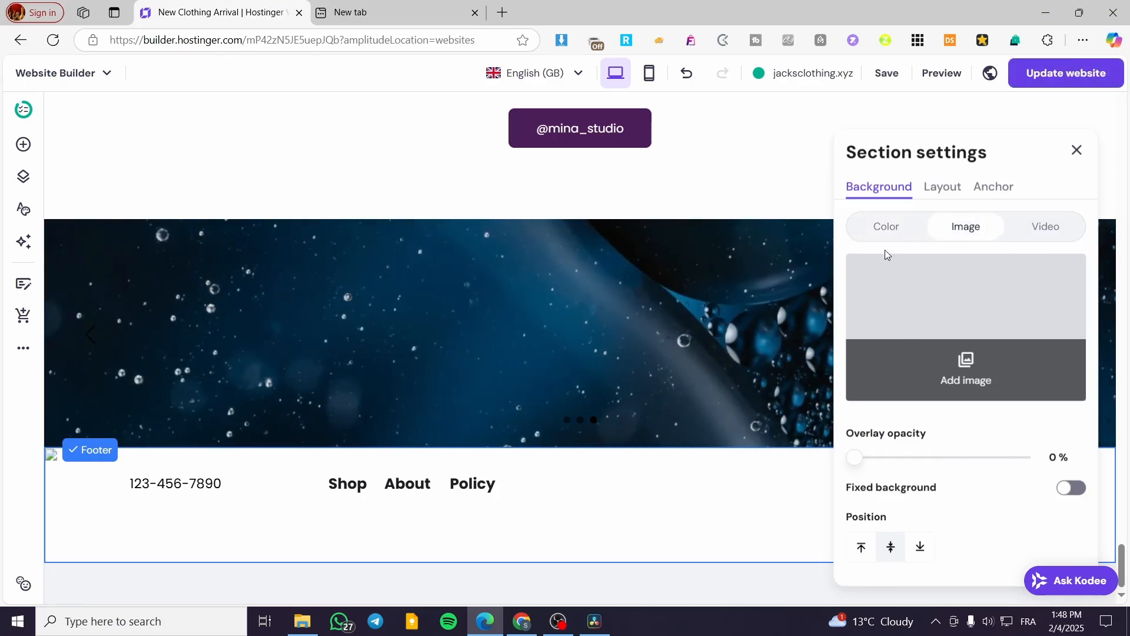
left_click(893, 229)
left_click(996, 417)
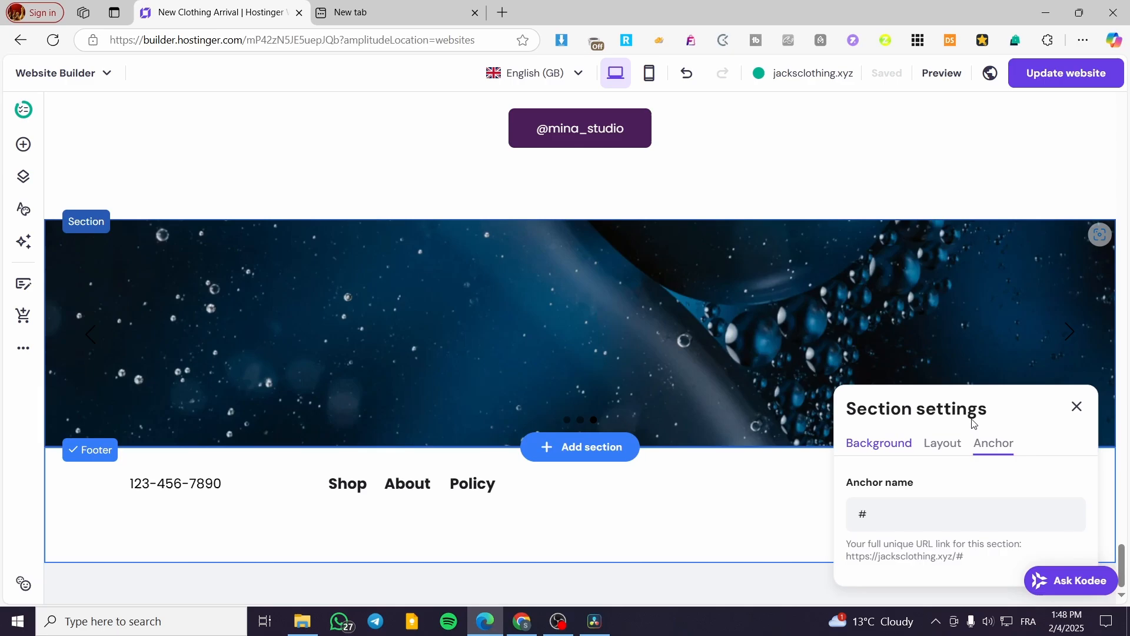
left_click(942, 445)
left_click(996, 316)
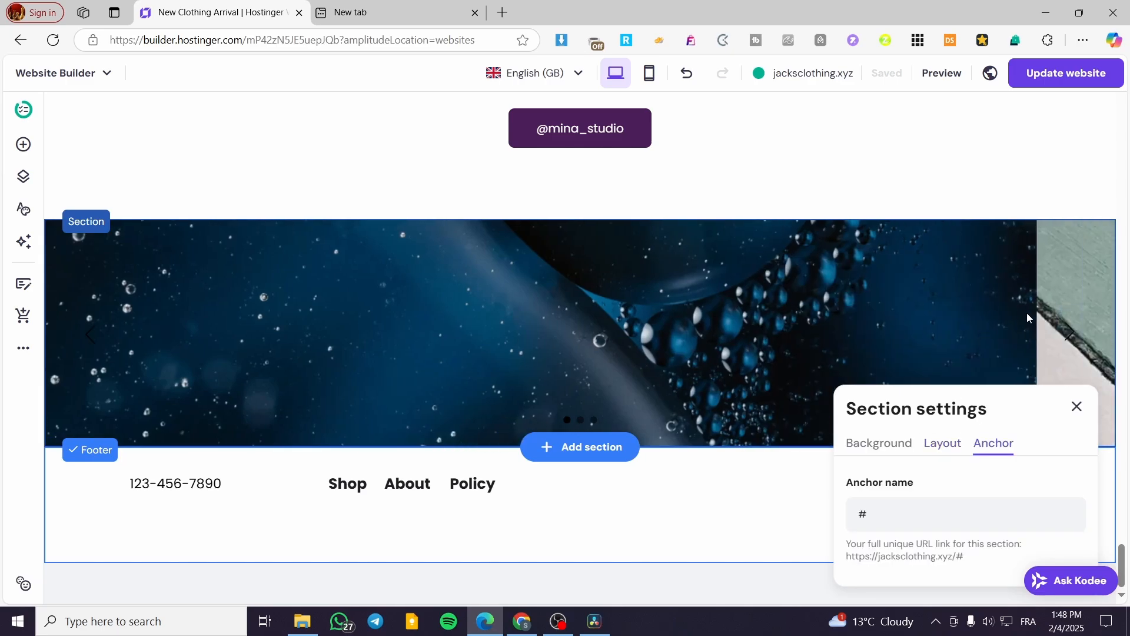
left_click(1078, 407)
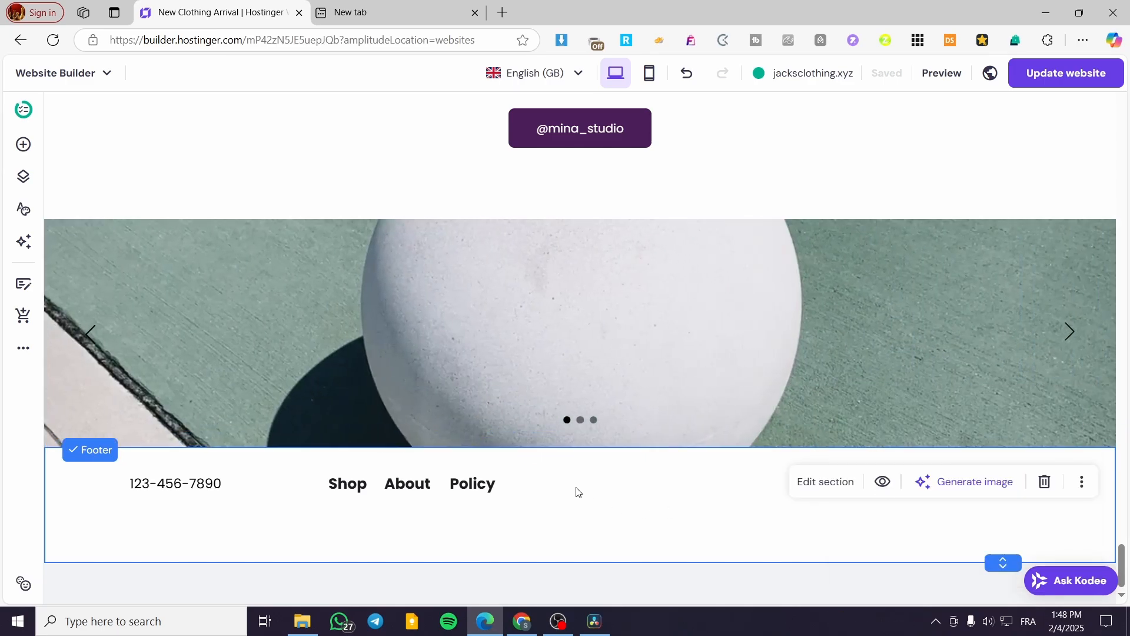
Step: Add a text element and a button to the footer below its links and social icons
left_click(24, 144)
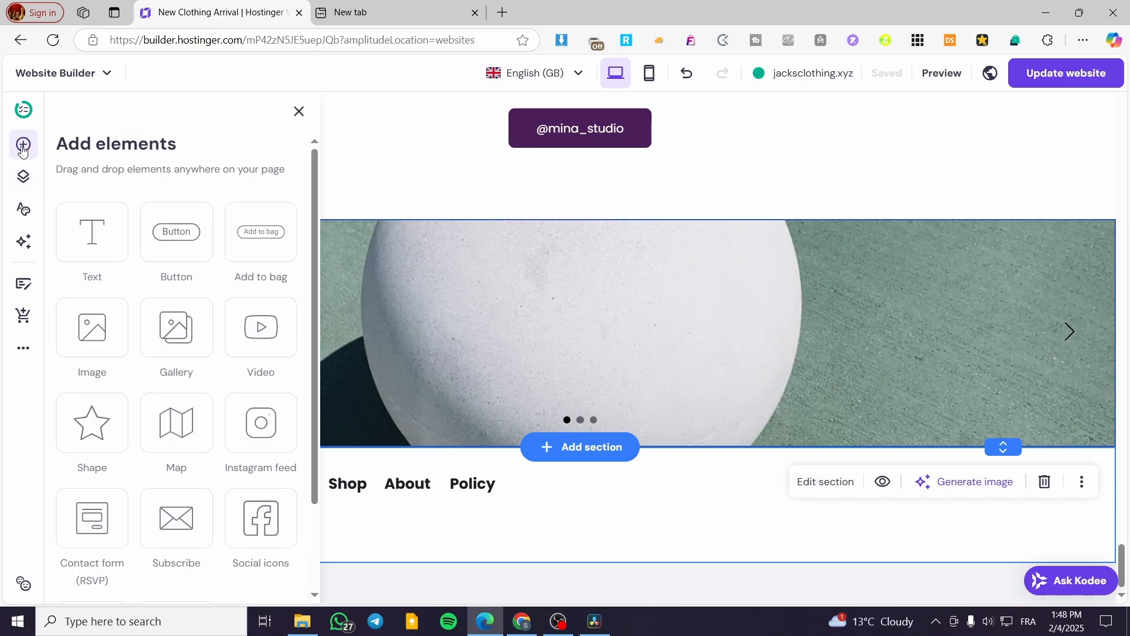
left_click_drag(111, 242, 652, 539)
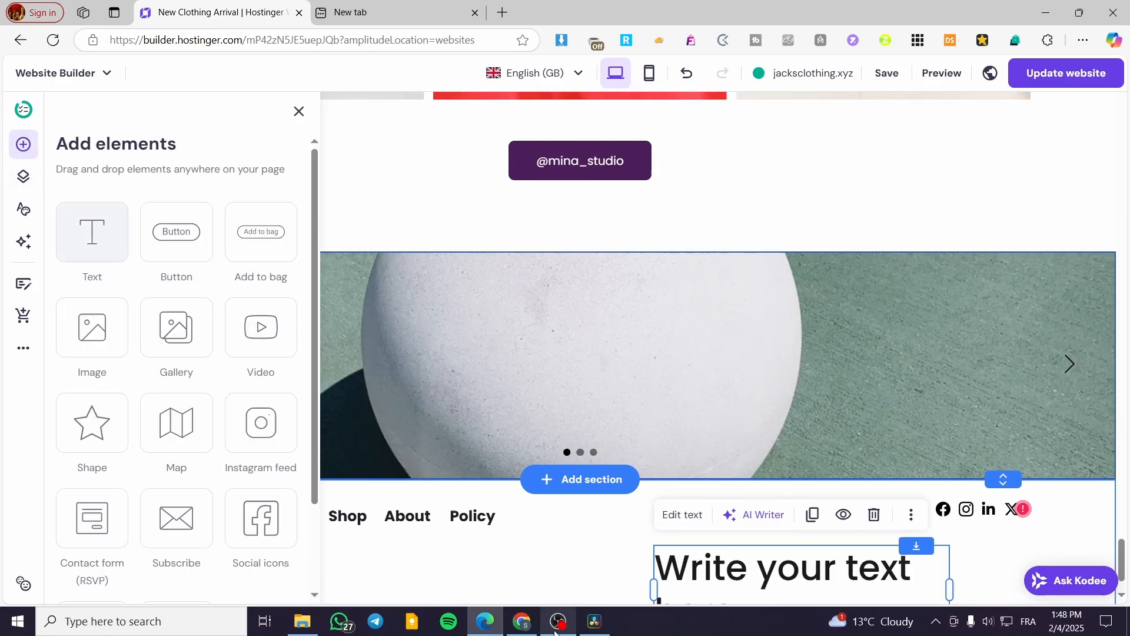
left_click_drag(177, 233, 518, 589)
left_click(299, 112)
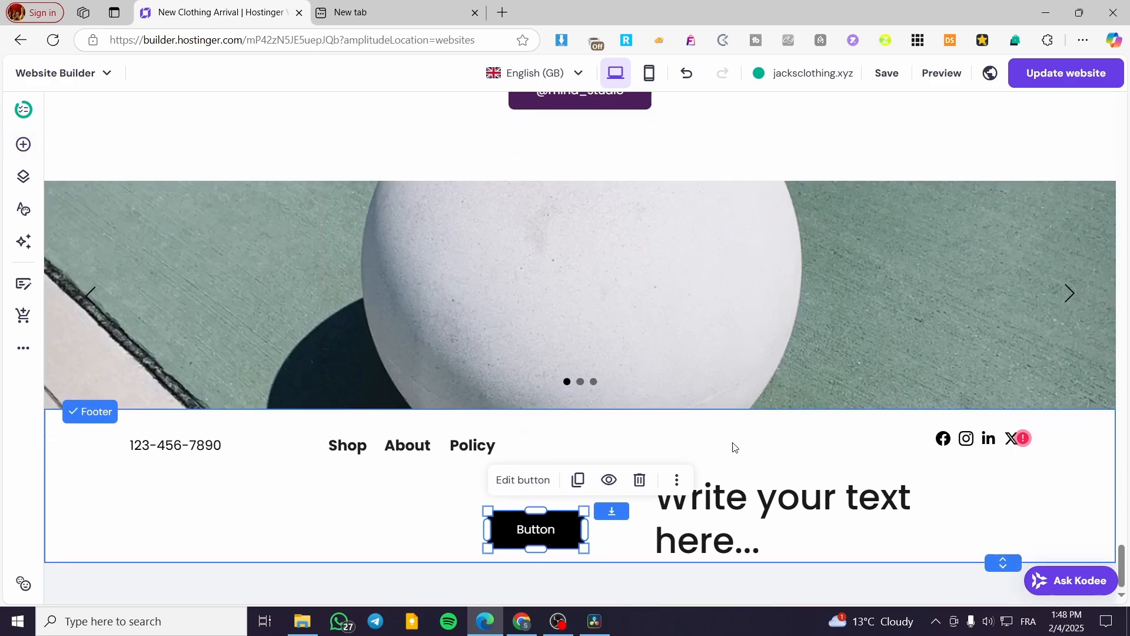
Step: Reposition the new footer button, and delete both the button and the added text element
left_click_drag(551, 534, 449, 519)
key("Delete")
key("Delete")
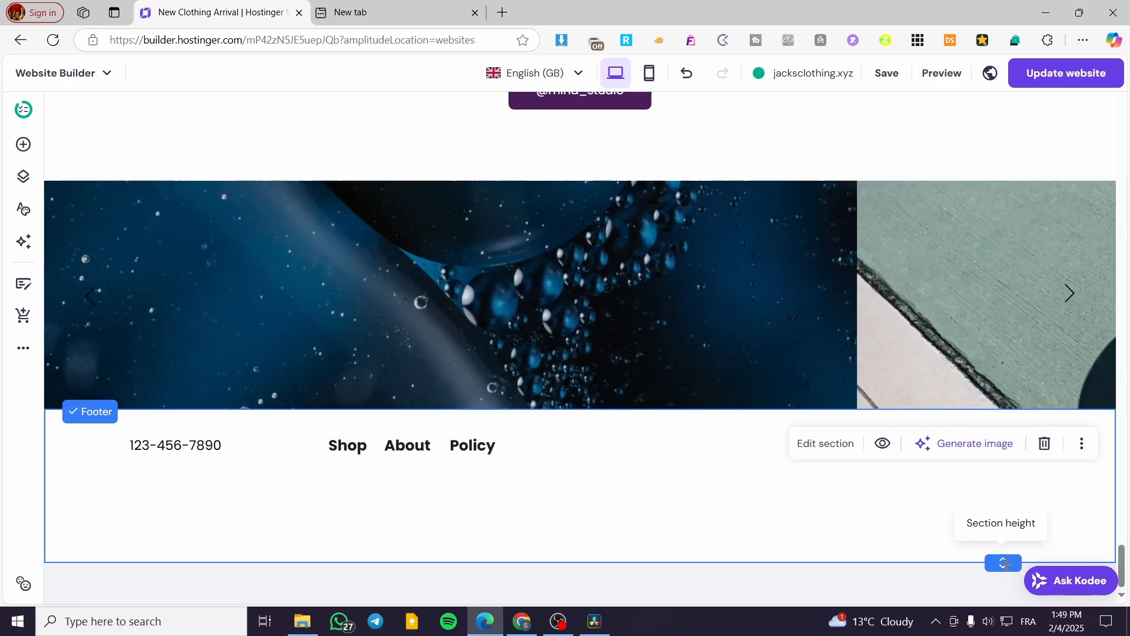
Step: Reduce the footer's height to a narrow strip around its links, and slightly shorten the Instagram section
left_click_drag(1007, 564, 1008, 474)
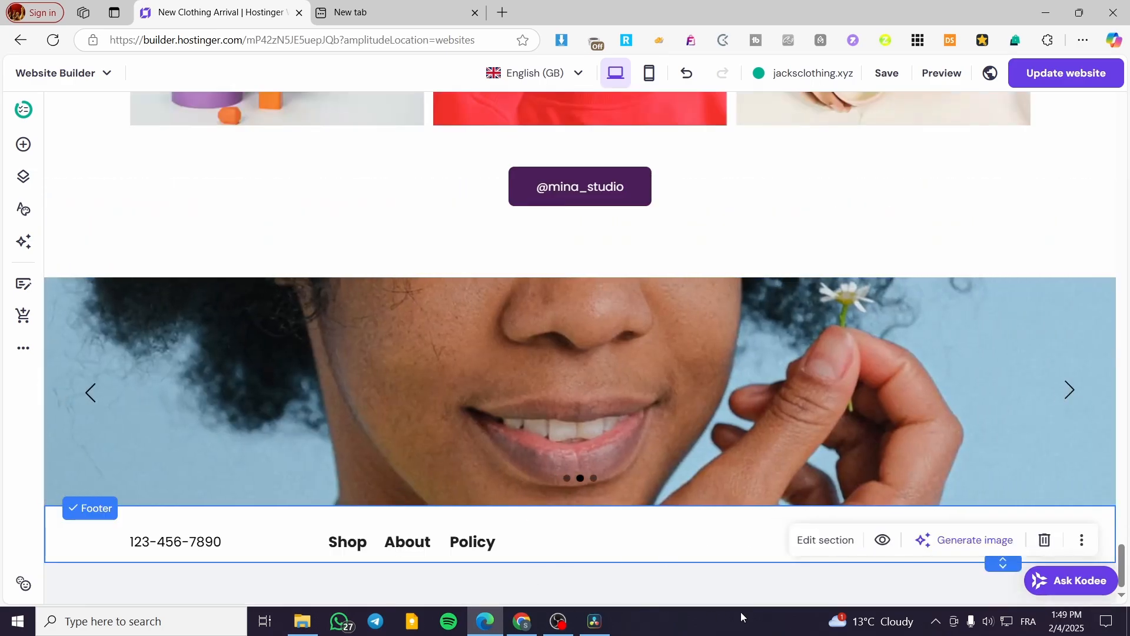
scroll(707, 503, "up", 4)
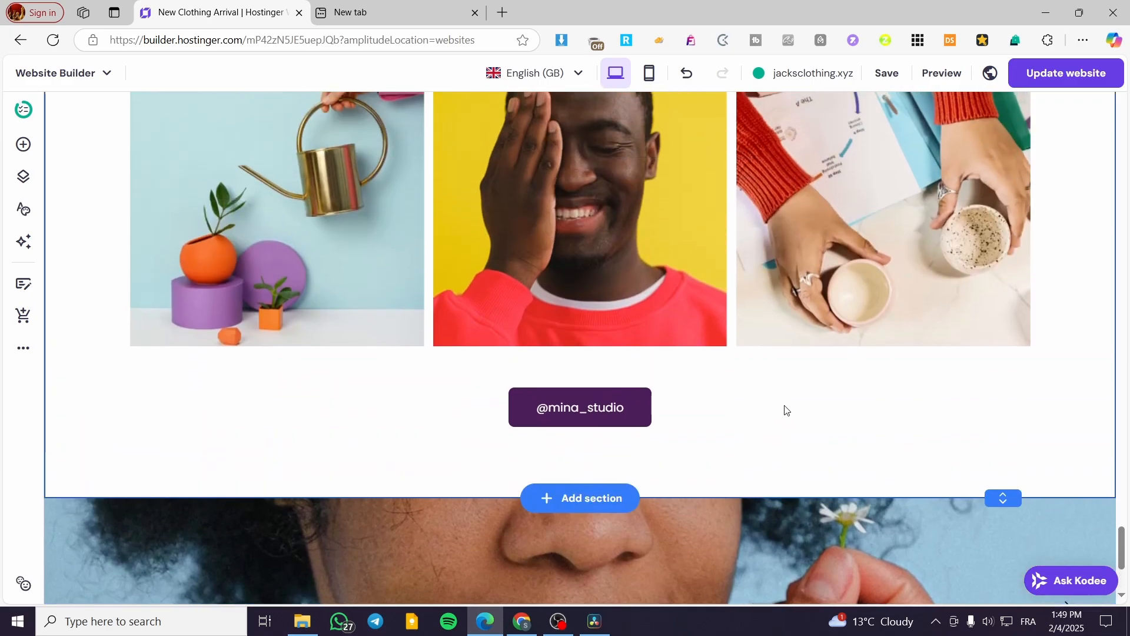
mouse_move(1008, 493)
left_mouse_down()
mouse_move(1003, 426)
mouse_move(1007, 571)
mouse_move(1003, 473)
left_mouse_up()
Step: Look back over the home page sections from the Instagram section up to the header
scroll(895, 553, "up", 20)
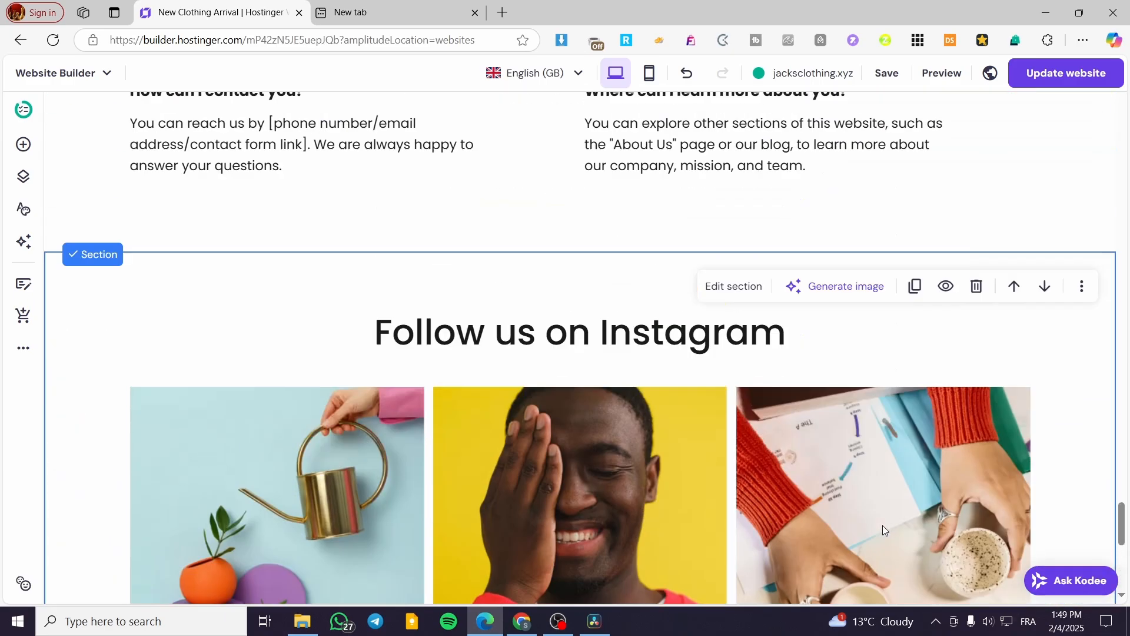
scroll(904, 574, "up", 15)
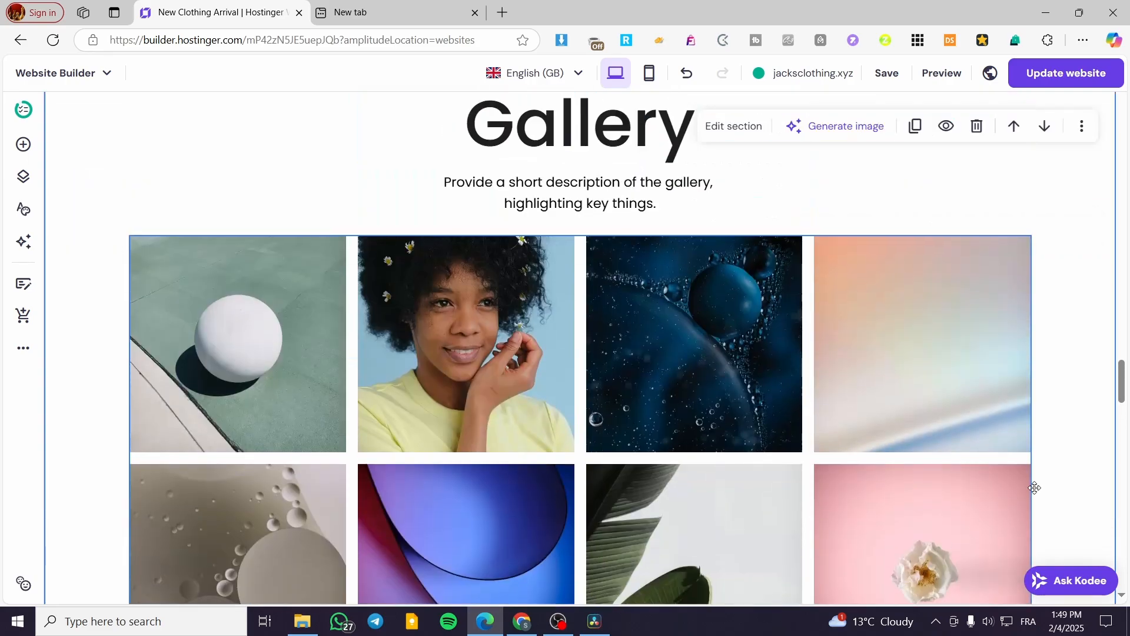
scroll(1101, 222, "up", 5)
scroll(1101, 221, "up", 15)
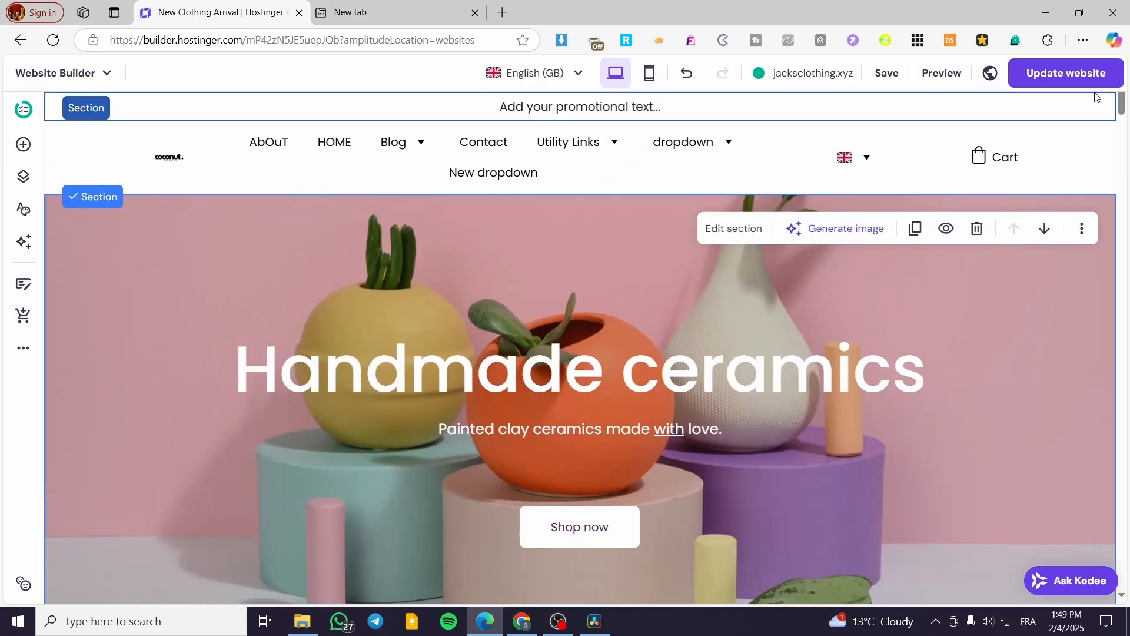